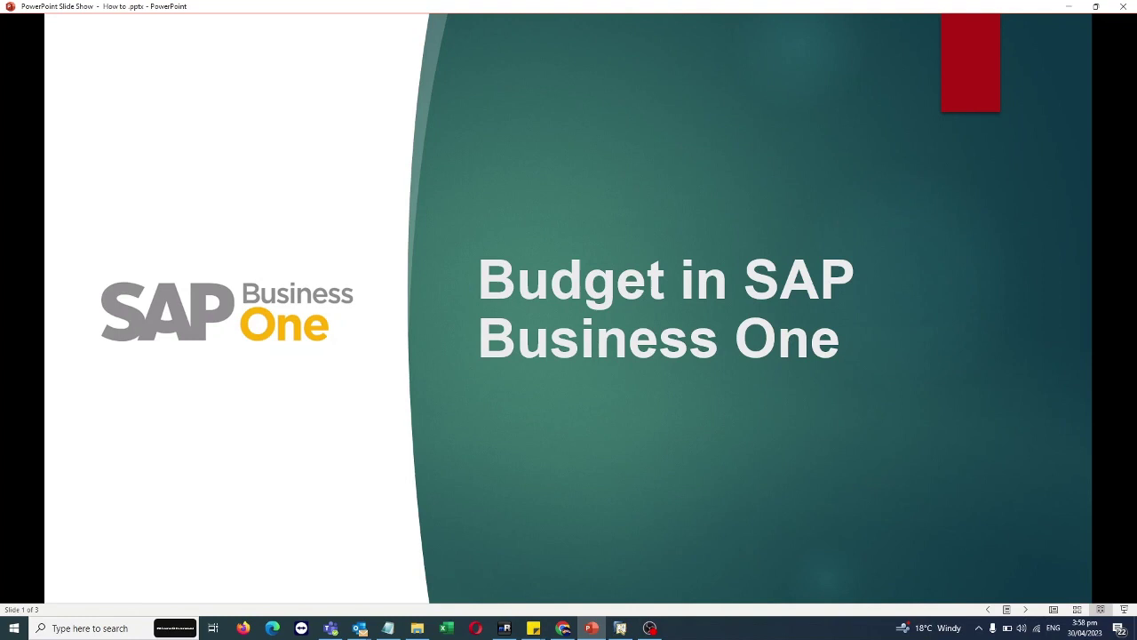
pyautogui.press('Right')
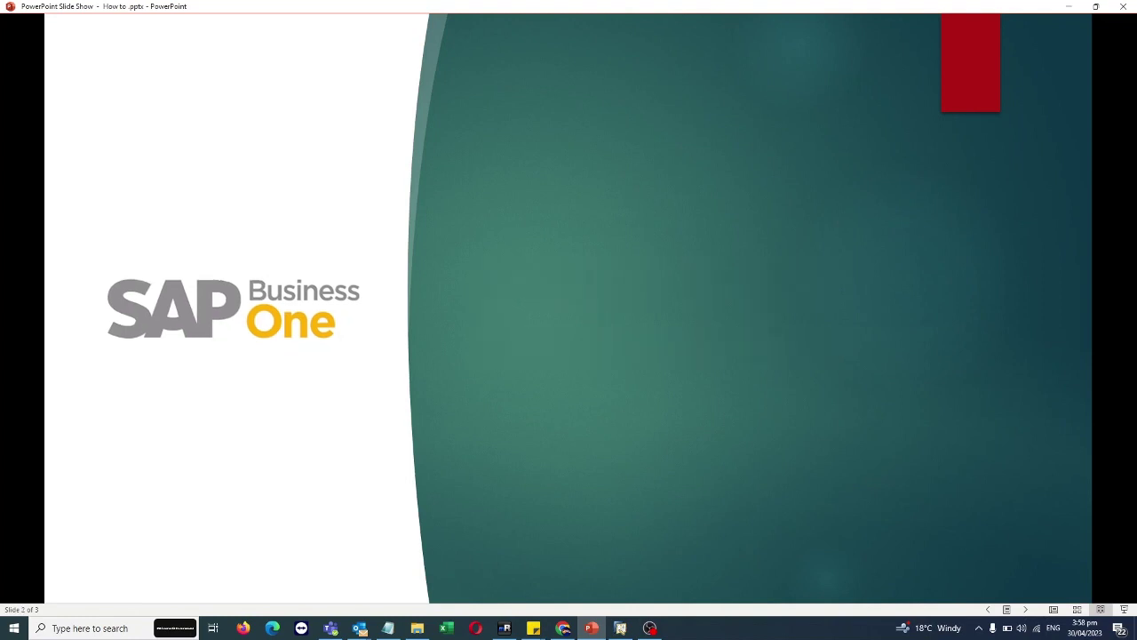
pyautogui.press('Right')
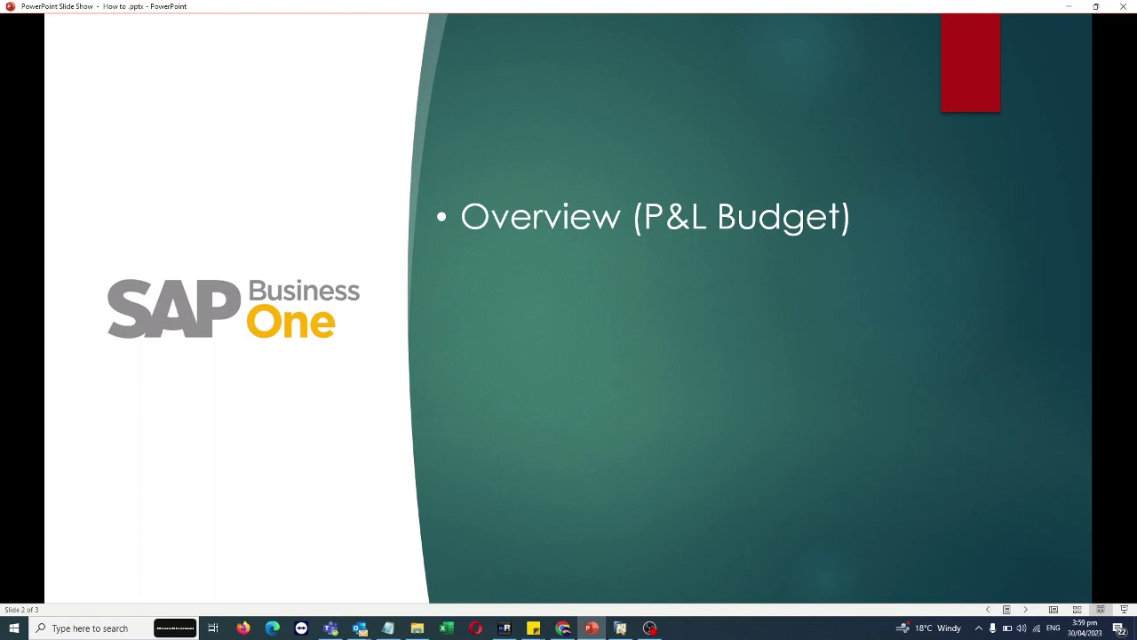
pyautogui.press('Right')
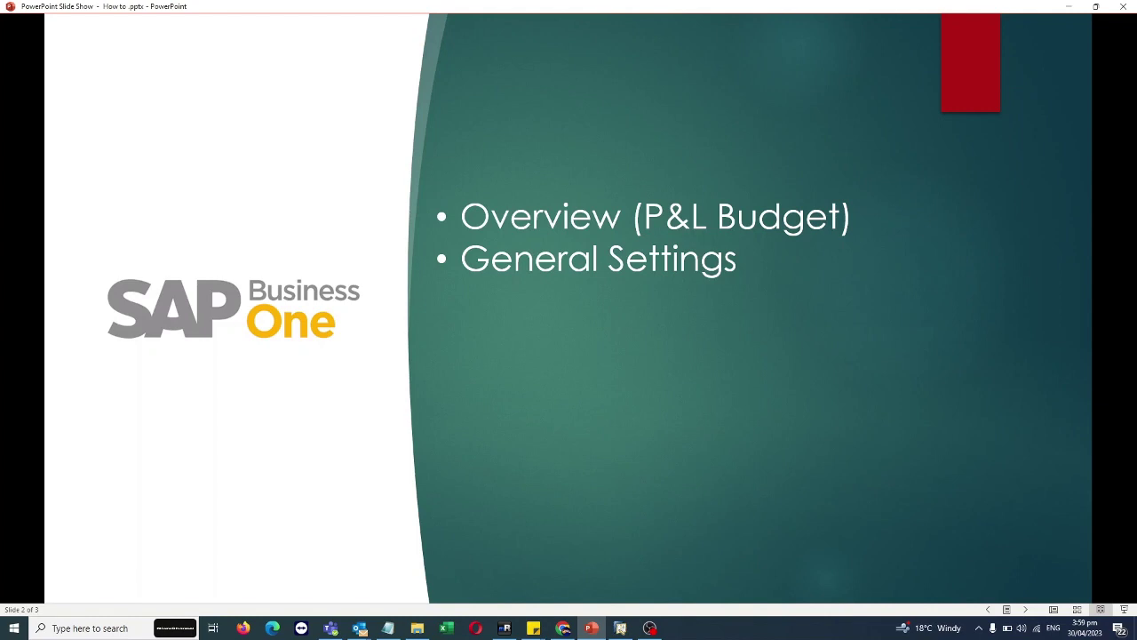
pyautogui.press('Right')
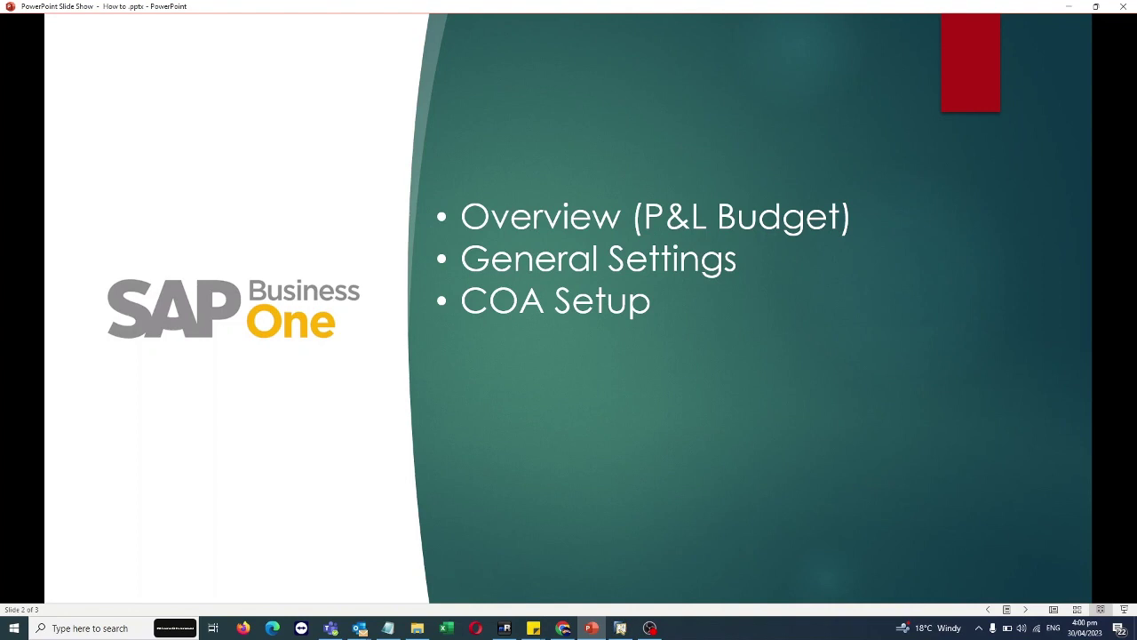
pyautogui.press('Right')
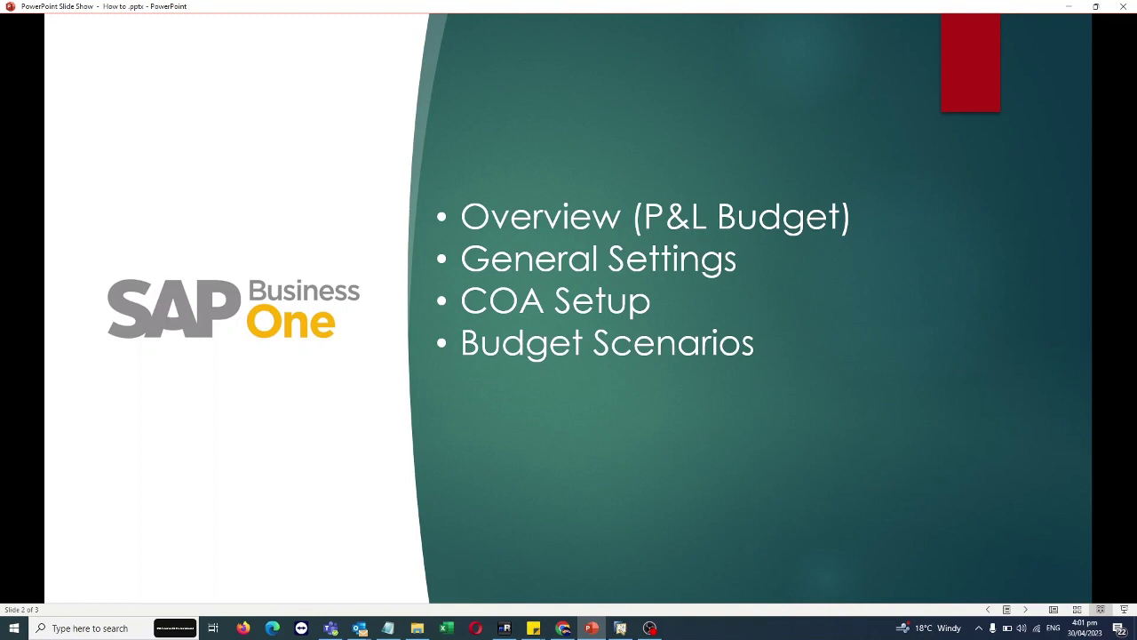
pyautogui.press('Right')
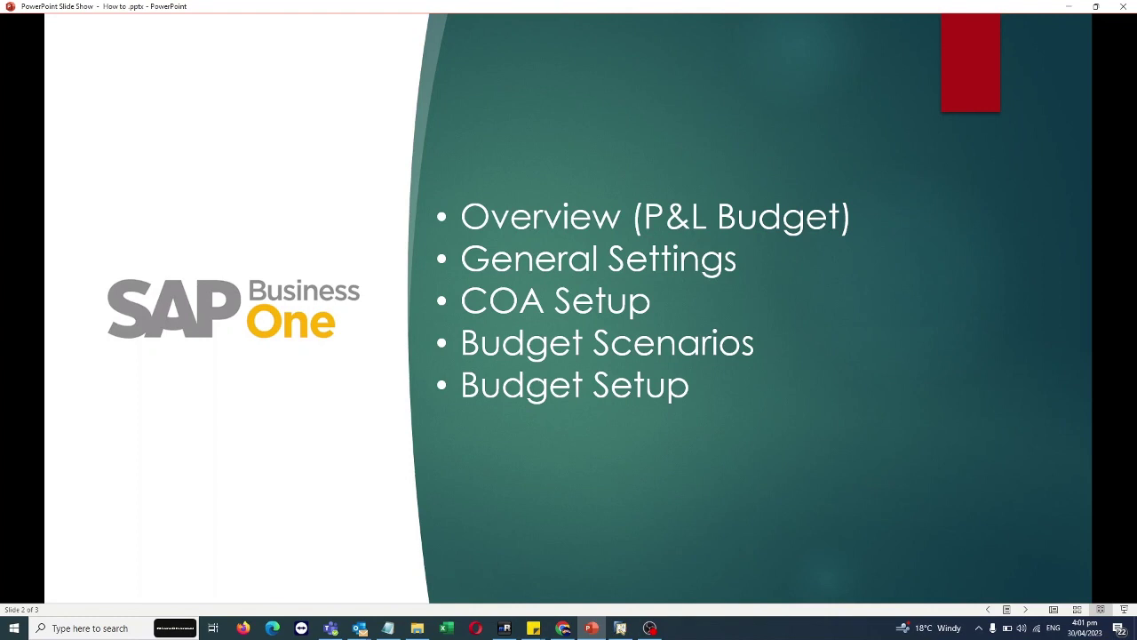
pyautogui.press('Right')
pyautogui.press('Right')
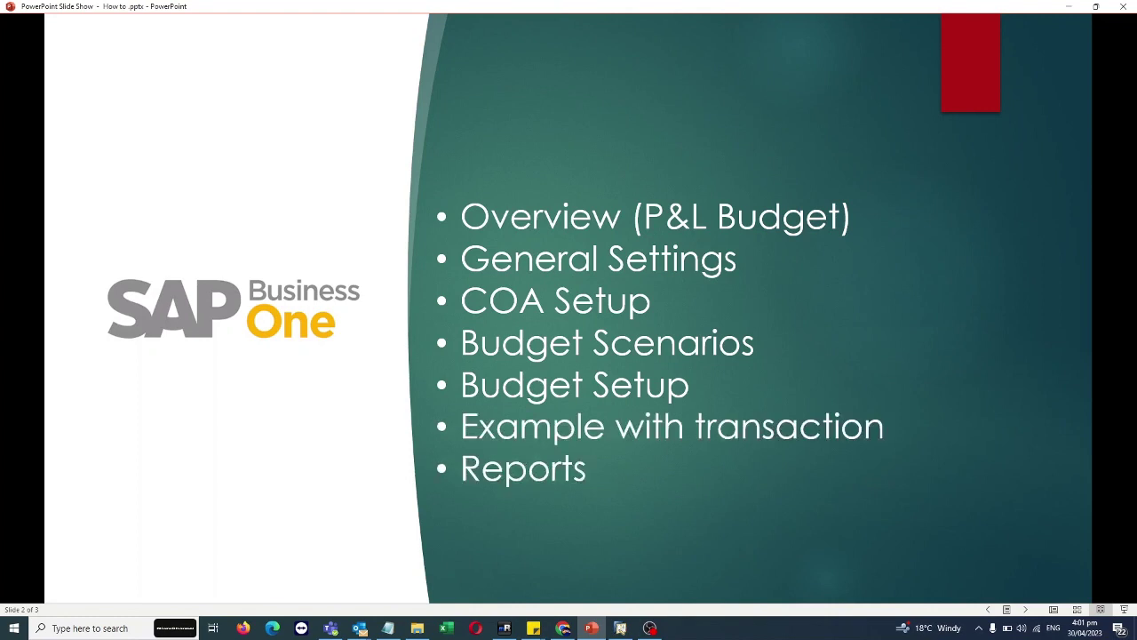
pyautogui.press('Left')
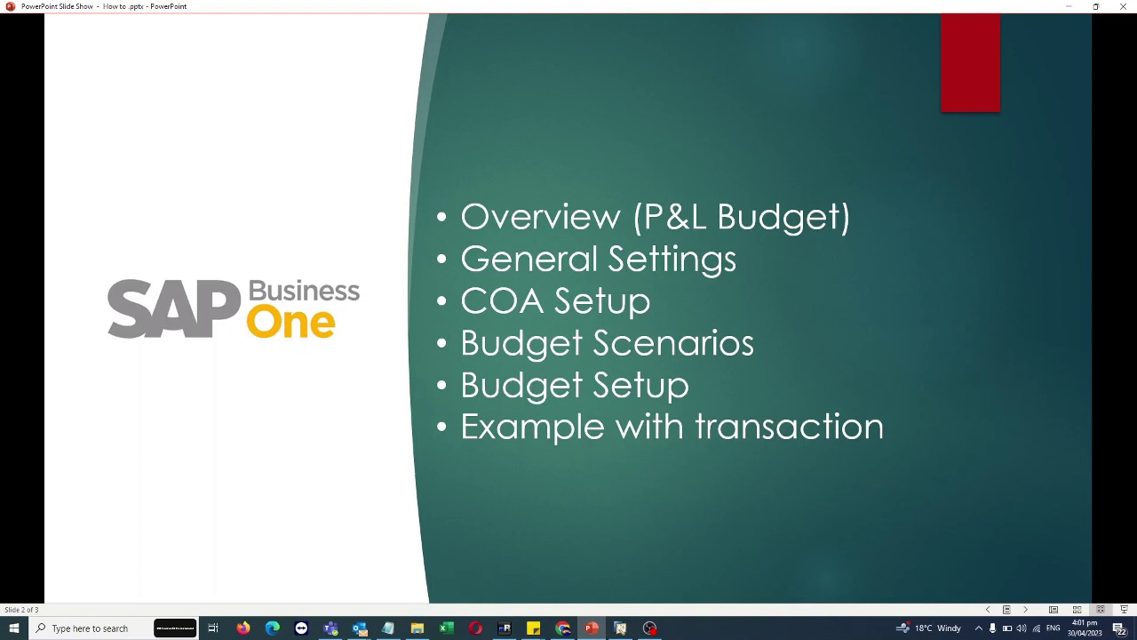
pyautogui.press('Right')
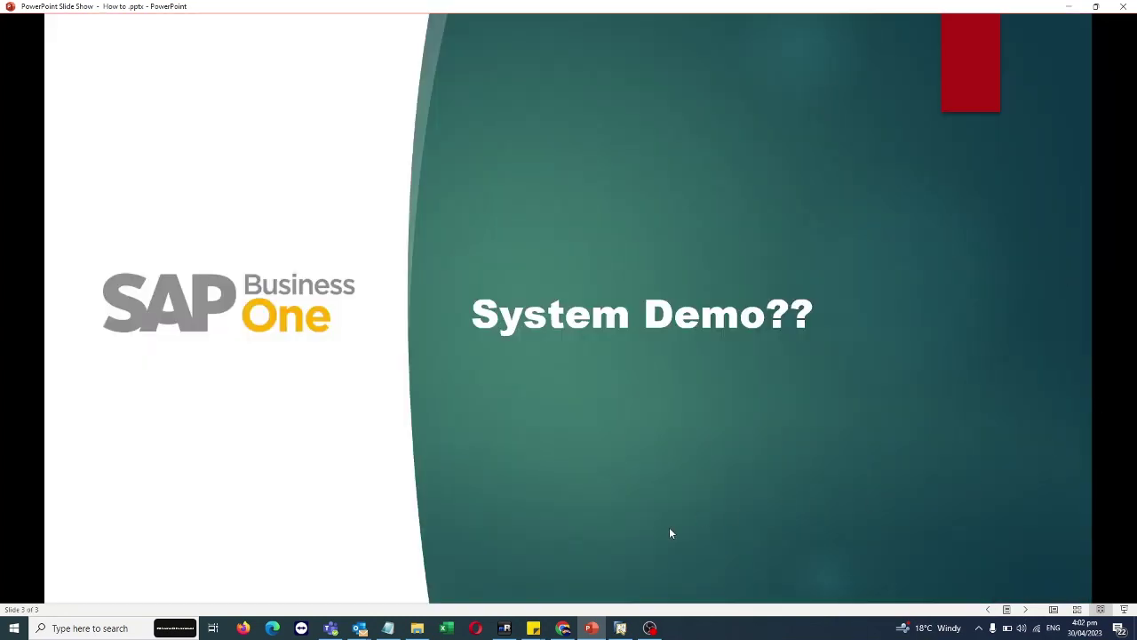
# Step: Switch to SAP Business One and open the General Settings by searching for "setting"
pyautogui.click(620, 628)
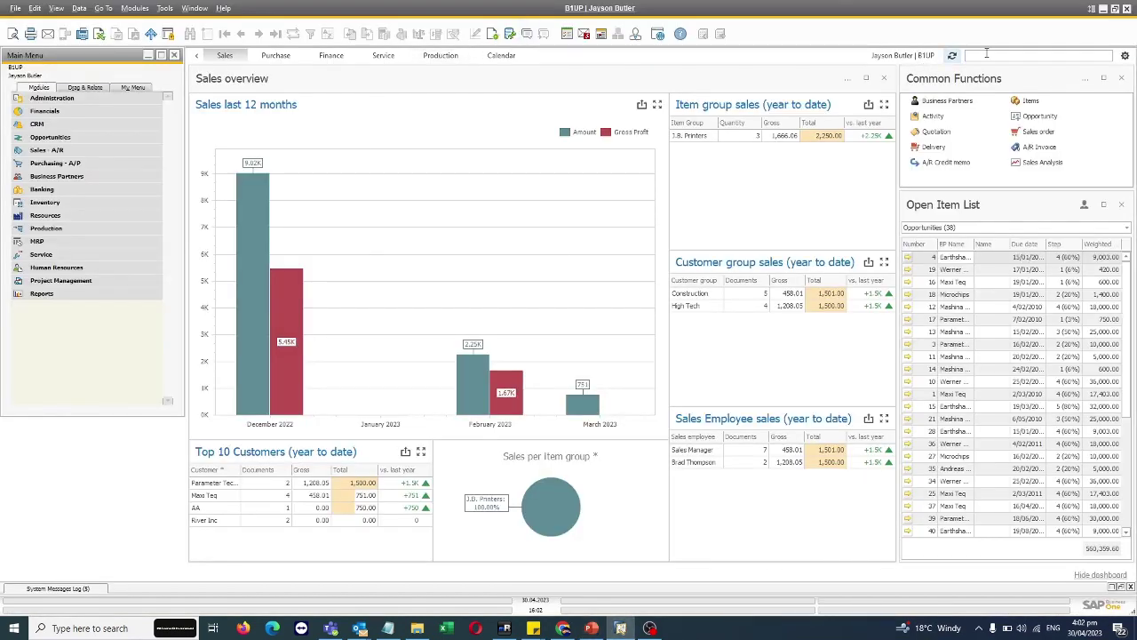
pyautogui.click(986, 54)
pyautogui.write('se')
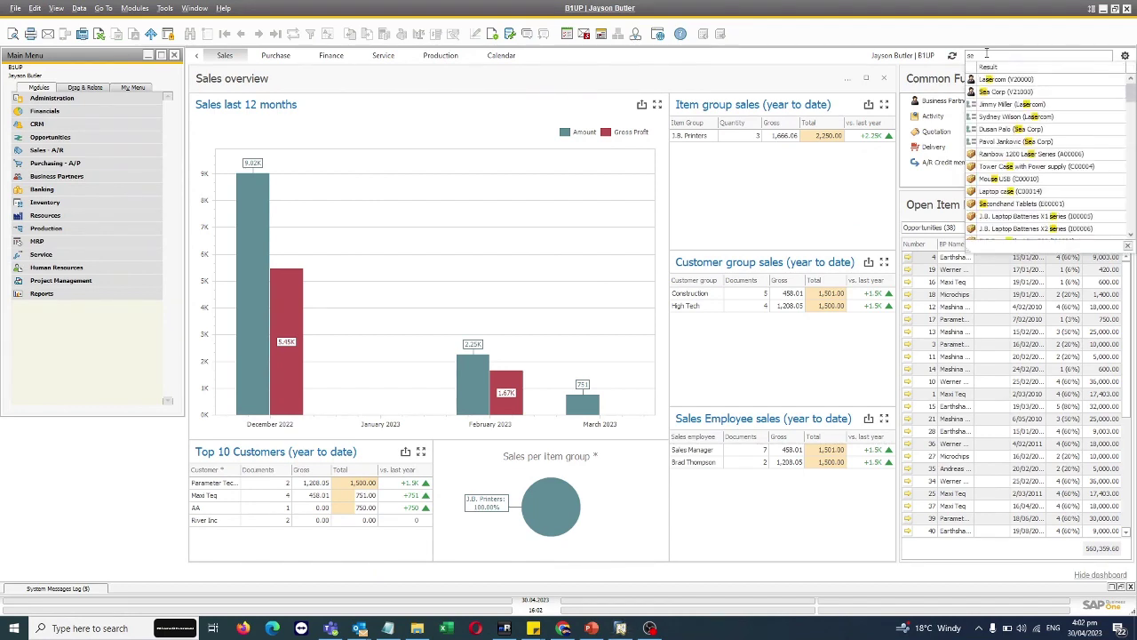
pyautogui.write('tting')
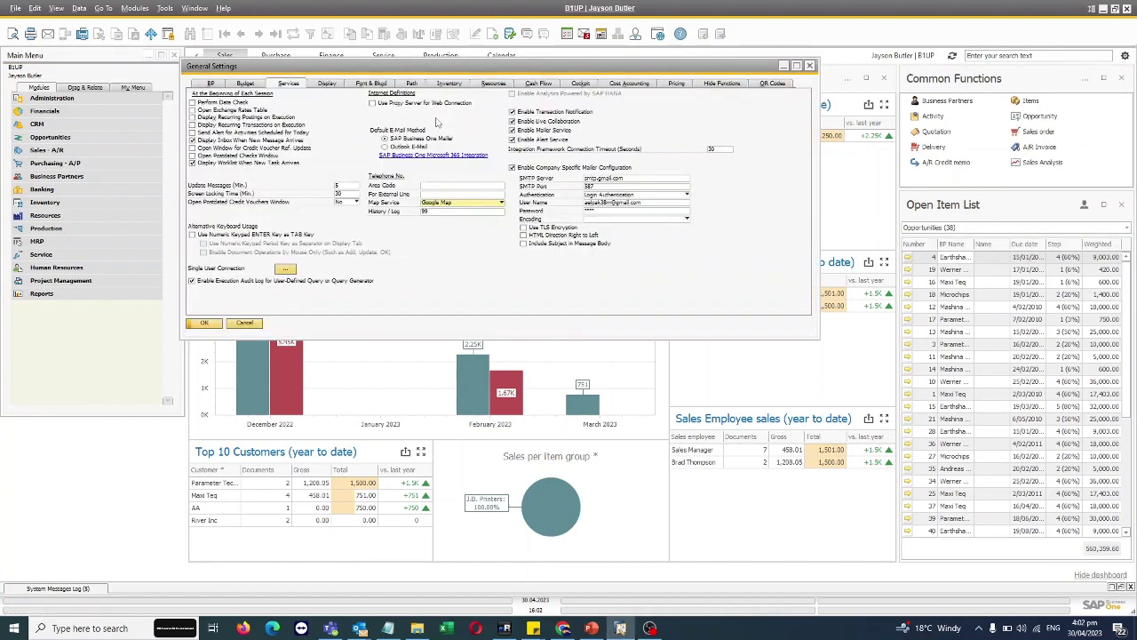
# Step: Enable Budget Initialization in the general budget settings and save the change
pyautogui.click(249, 83)
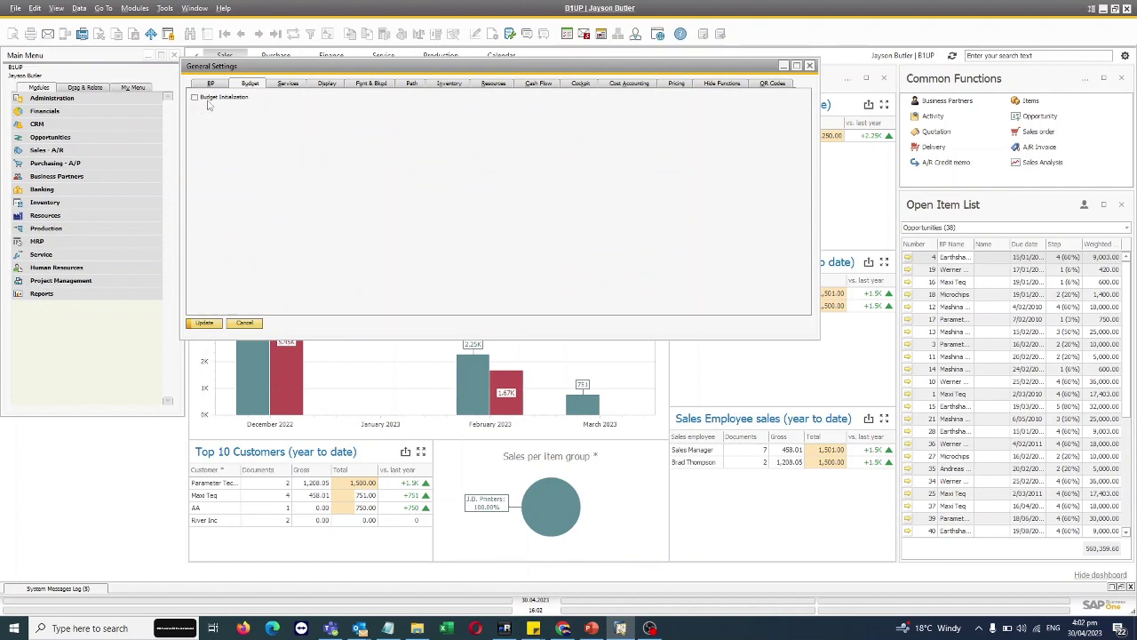
pyautogui.click(208, 99)
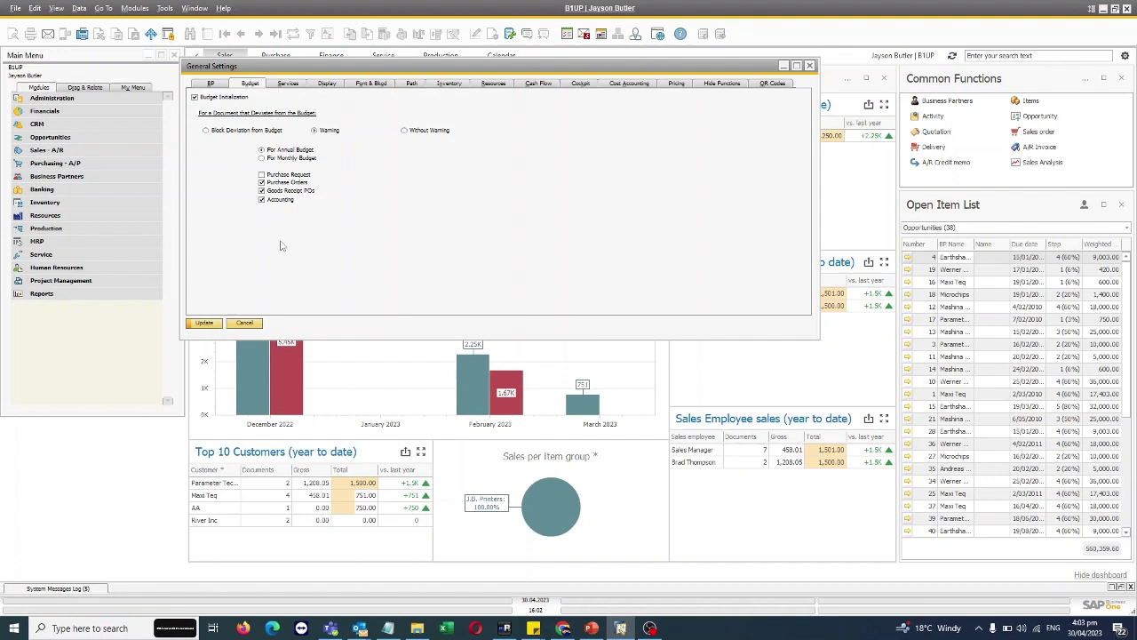
pyautogui.click(253, 323)
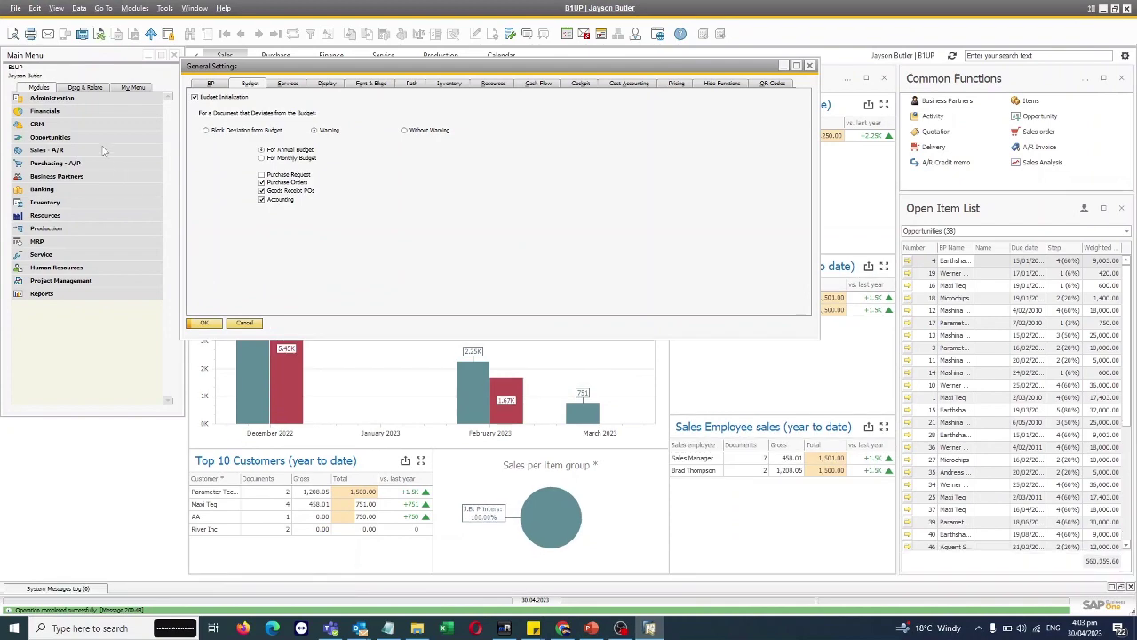
# Step: Open the Chart of Accounts and look through the Turnover, Cost of sales and Operating costs accounts, including Building Maintenance and domestic Product No.4 revenue
pyautogui.click(53, 111)
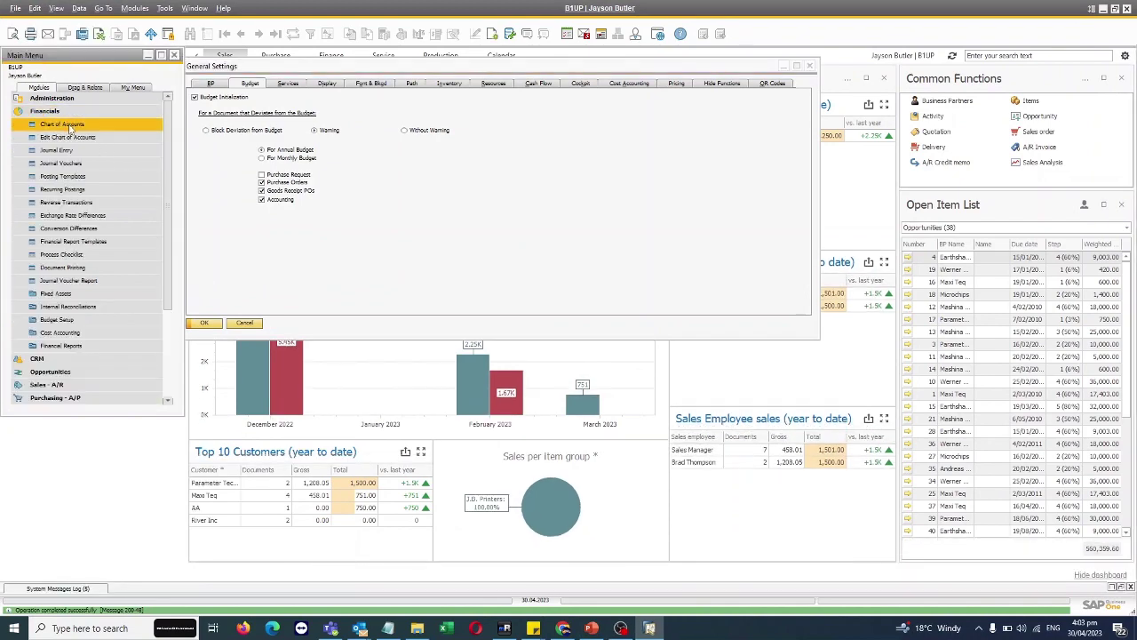
pyautogui.click(67, 124)
pyautogui.click(1095, 242)
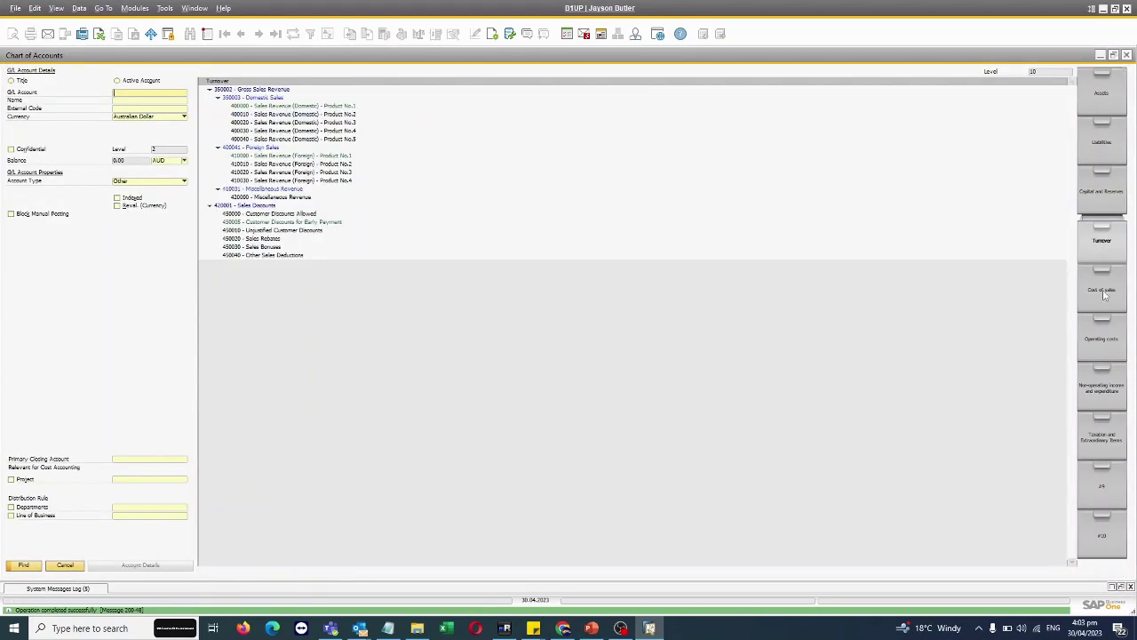
pyautogui.click(1102, 291)
pyautogui.click(1098, 339)
pyautogui.click(269, 98)
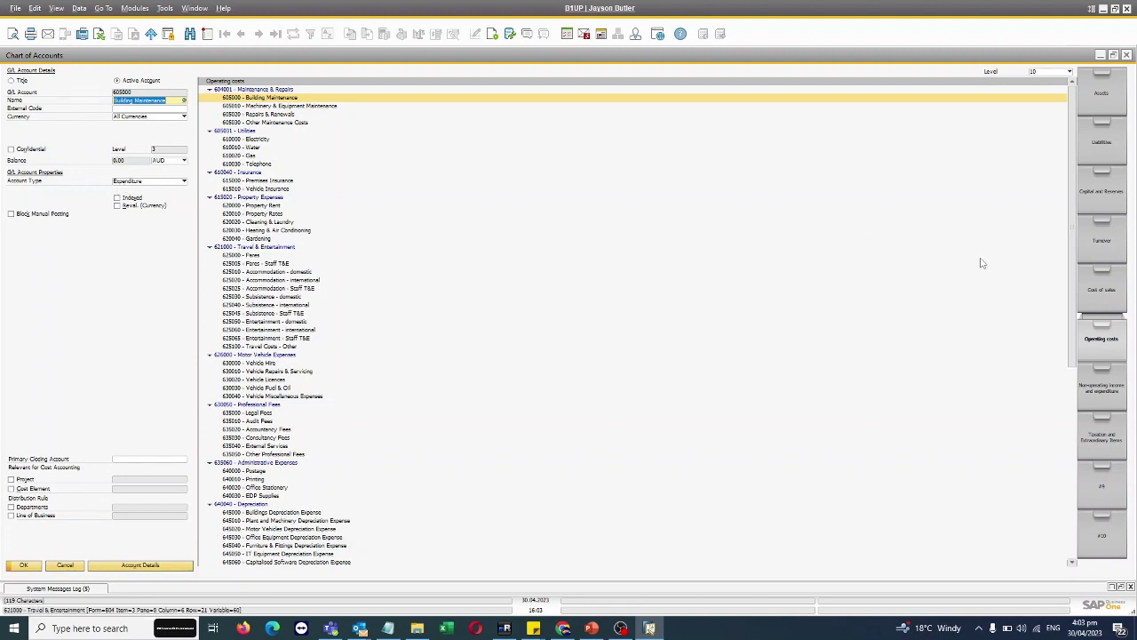
pyautogui.click(1101, 240)
pyautogui.click(889, 131)
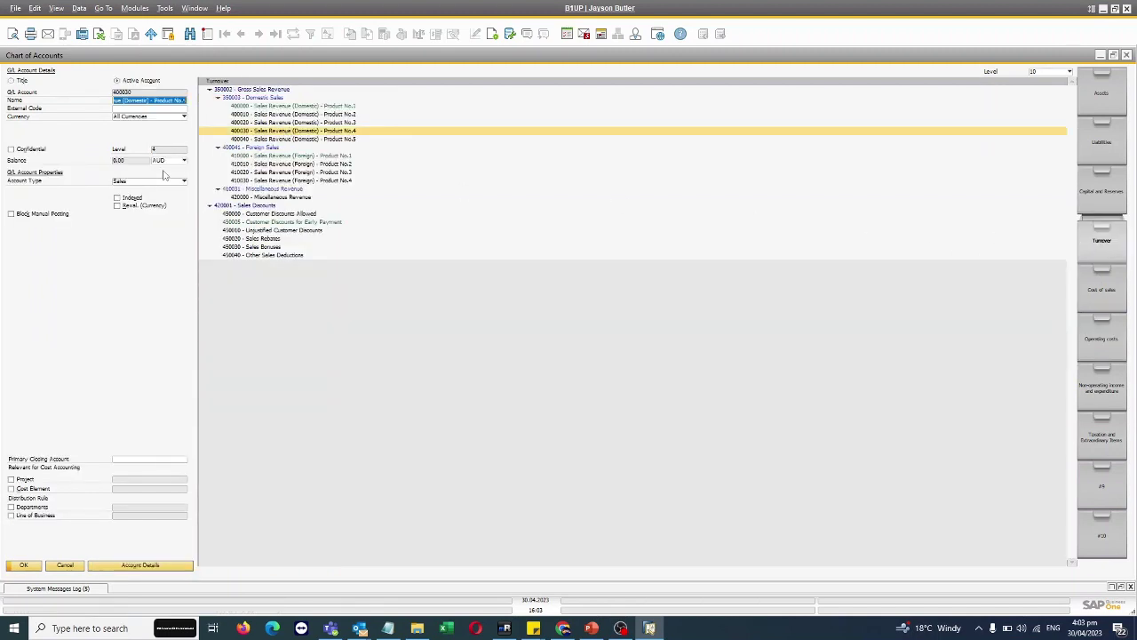
# Step: Check the account details of the operating cost account 605030 - Other Maintenance Costs for its budget relevance, and close them without changes
pyautogui.click(1124, 352)
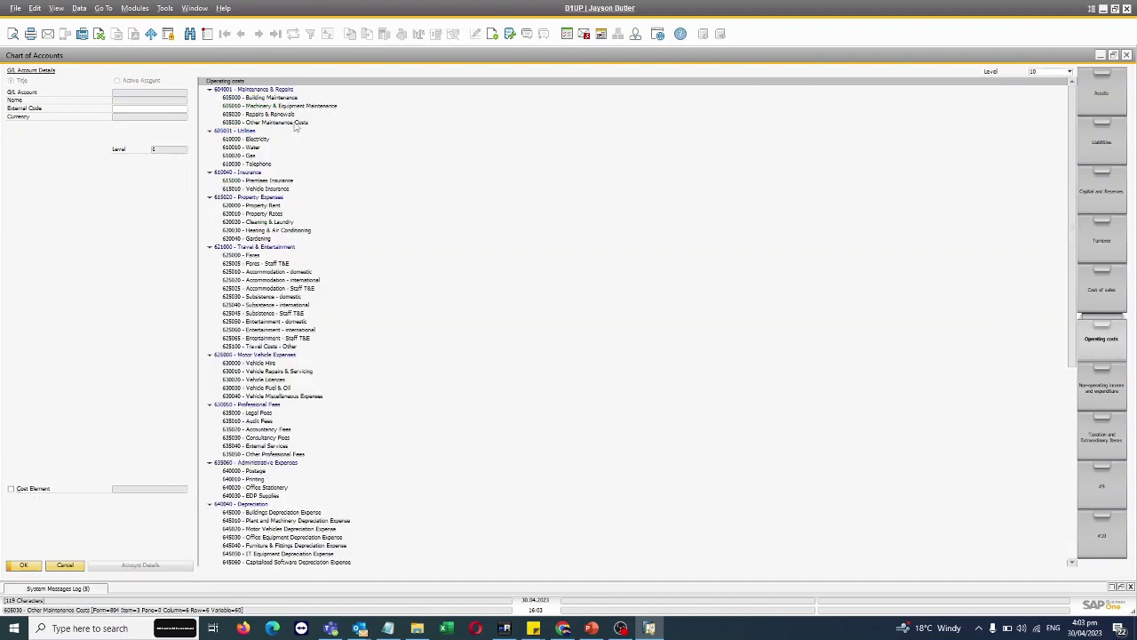
pyautogui.click(417, 122)
pyautogui.click(160, 560)
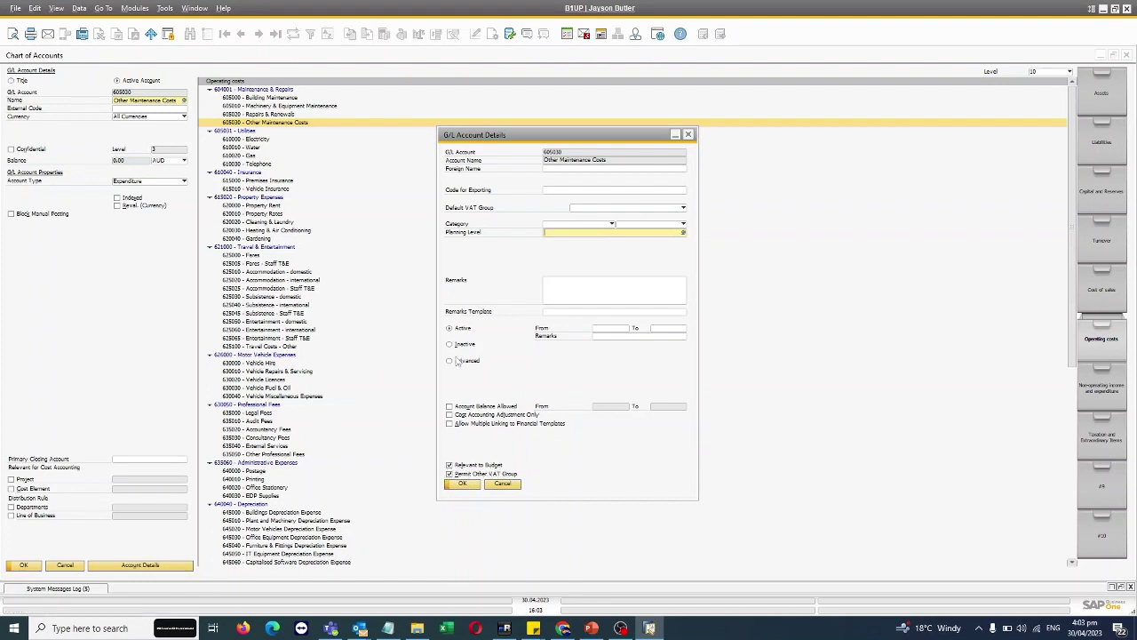
pyautogui.click(502, 485)
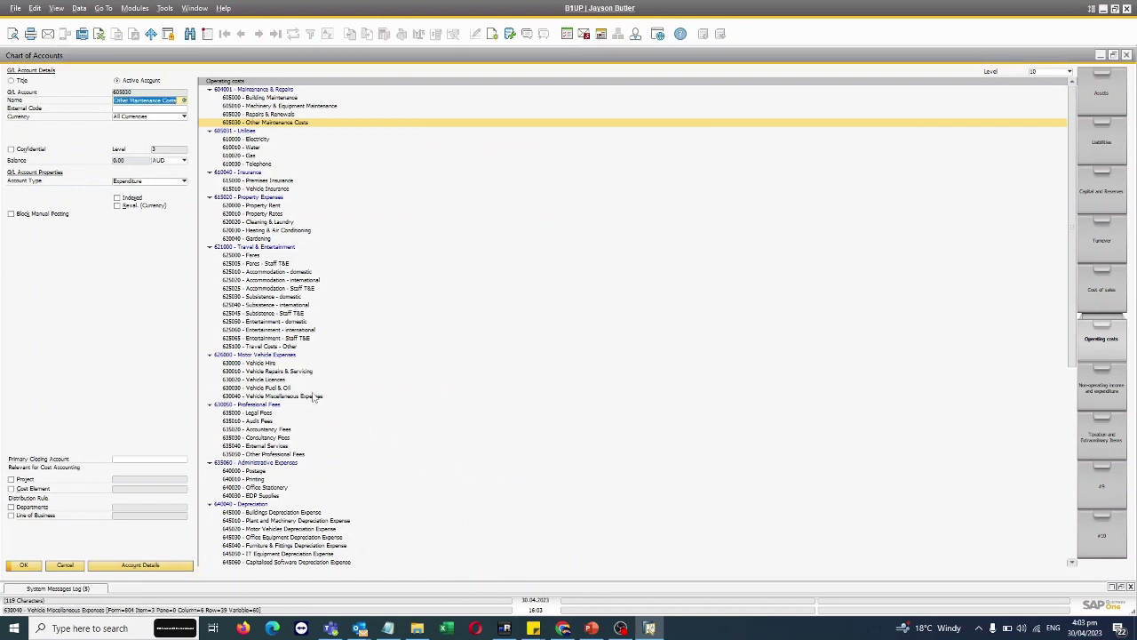
# Step: Check the budget relevance of account 635030 - Consultancy Fees in its account details, and close the Chart of Accounts and General Settings
pyautogui.click(267, 380)
pyautogui.click(284, 438)
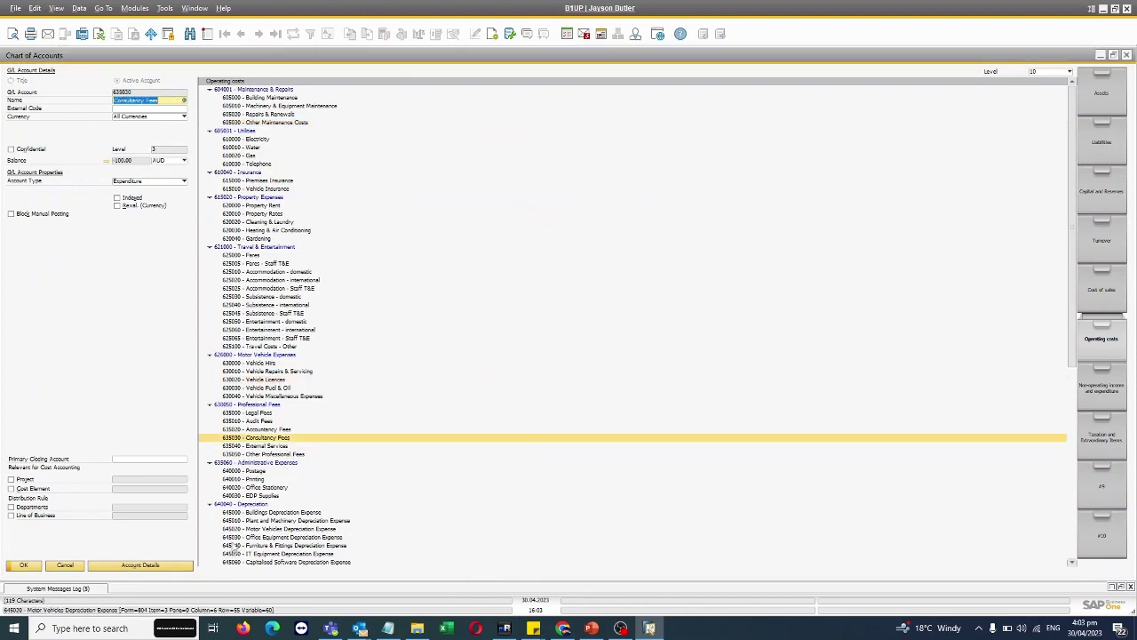
pyautogui.click(177, 565)
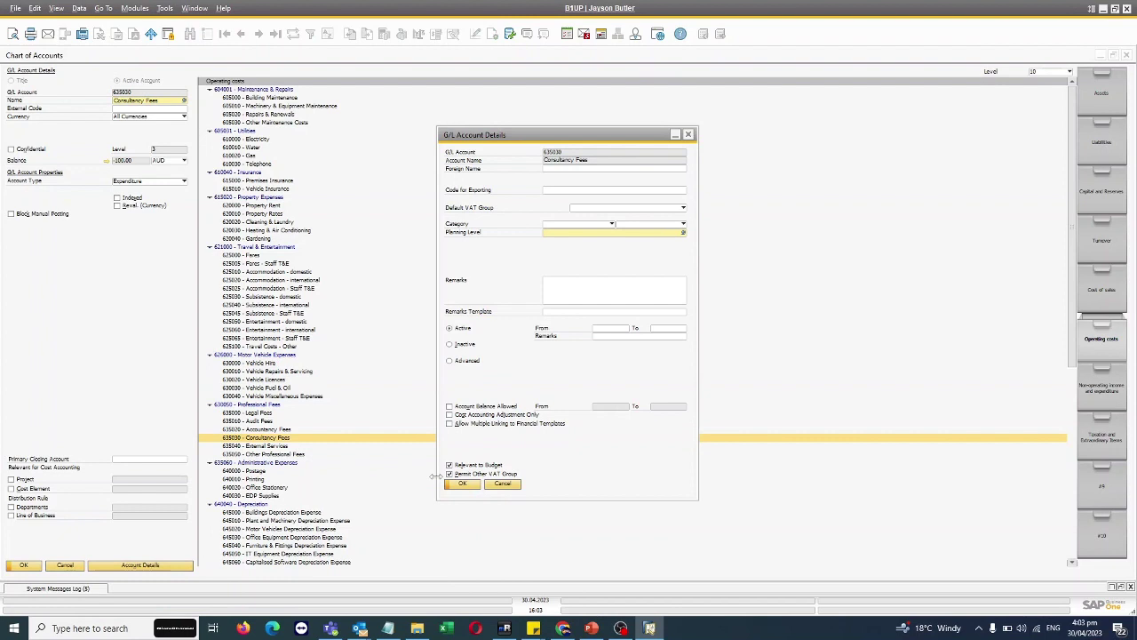
pyautogui.click(505, 485)
pyautogui.click(76, 568)
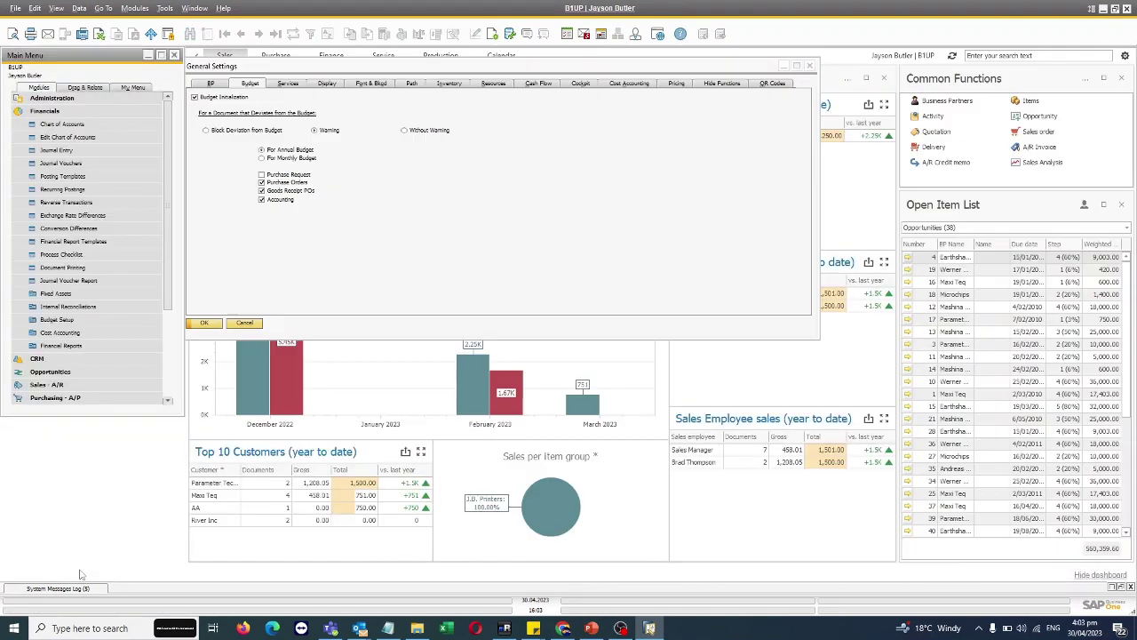
pyautogui.click(253, 323)
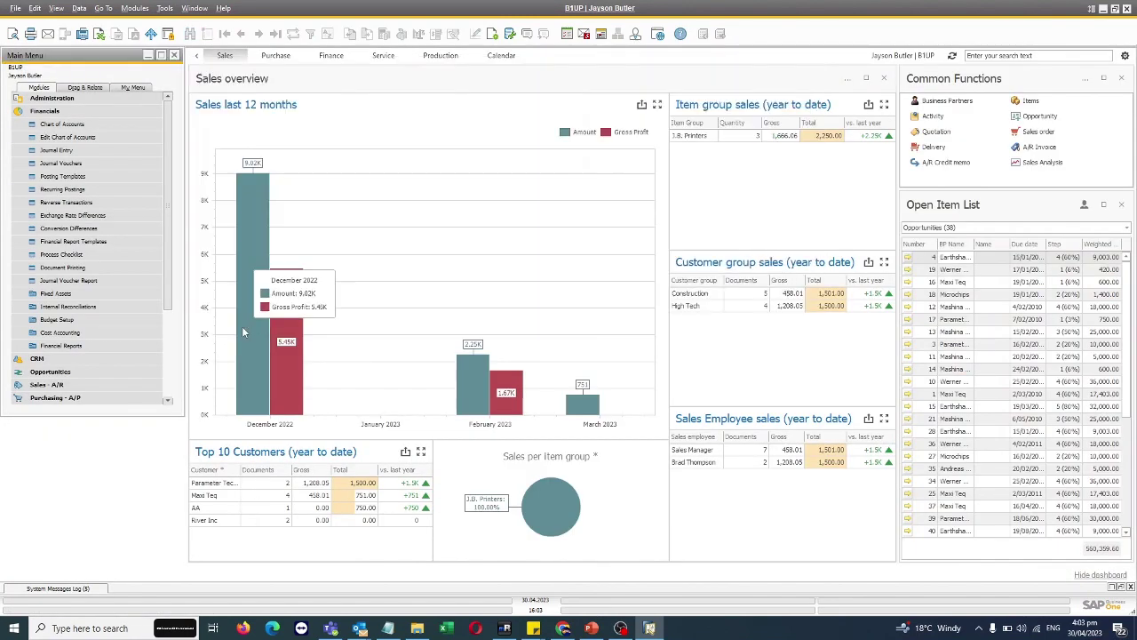
# Step: Open the Budget Scenarios setup from the Financials module's budget setup
pyautogui.click(76, 111)
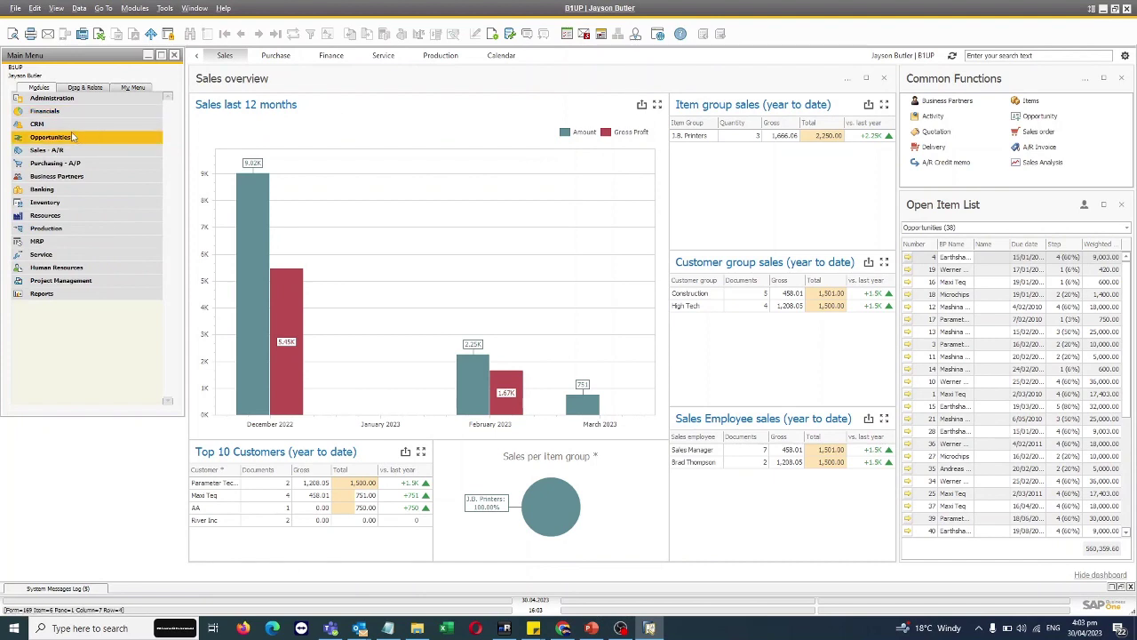
pyautogui.click(49, 112)
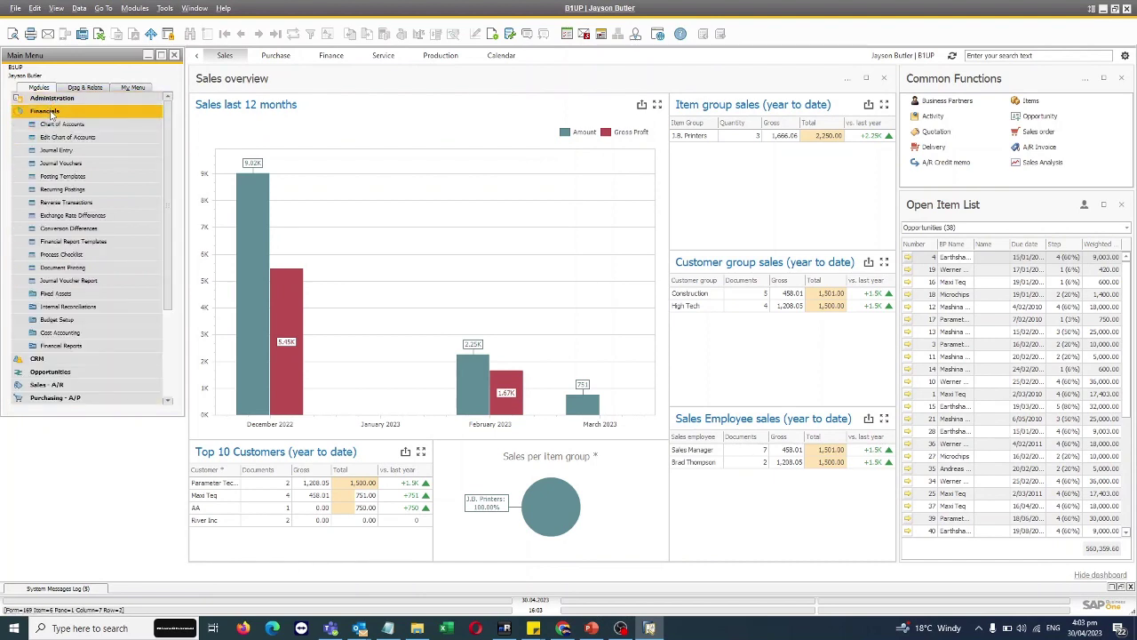
pyautogui.click(55, 320)
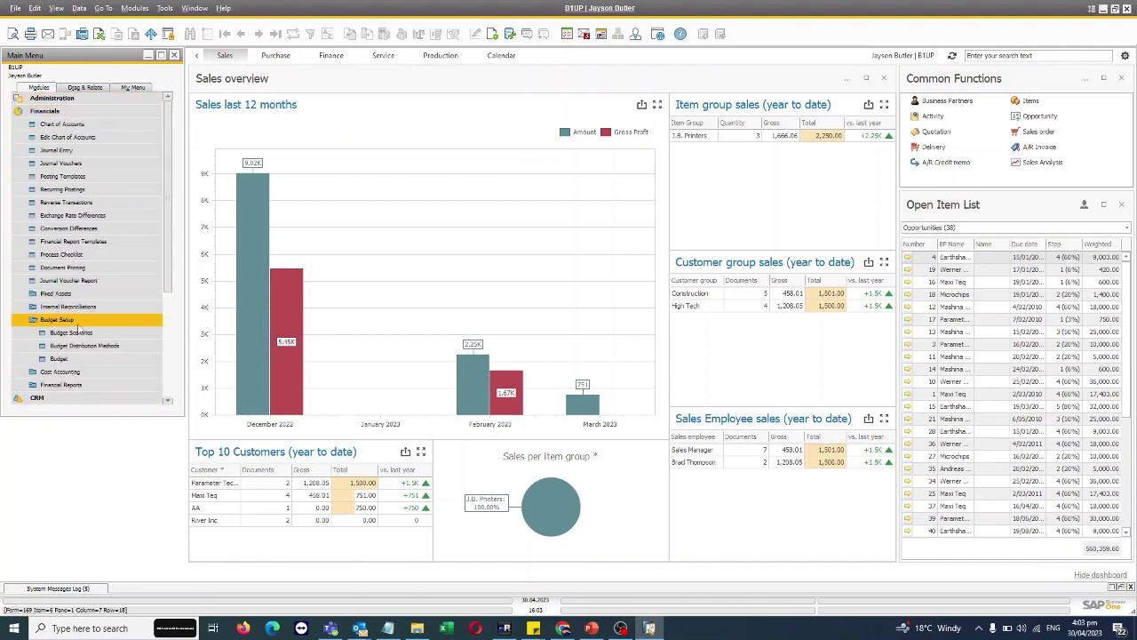
pyautogui.click(71, 333)
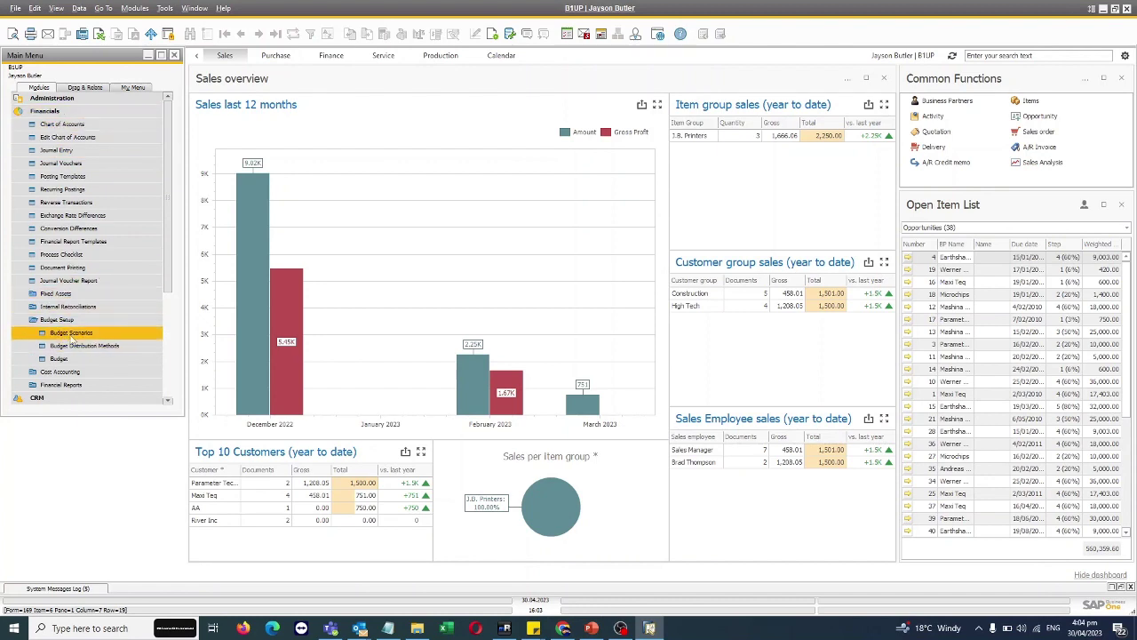
# Step: View the available fiscal years in the budget scenarios and select the Main Budget row for fiscal year 01.01.2023
pyautogui.click(332, 139)
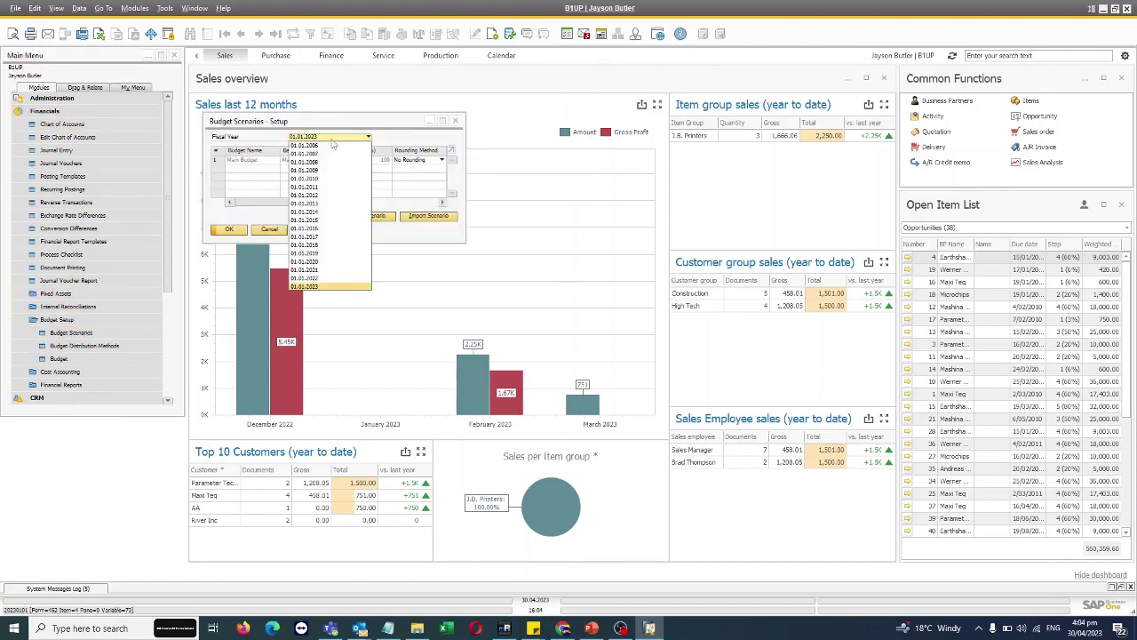
pyautogui.click(253, 282)
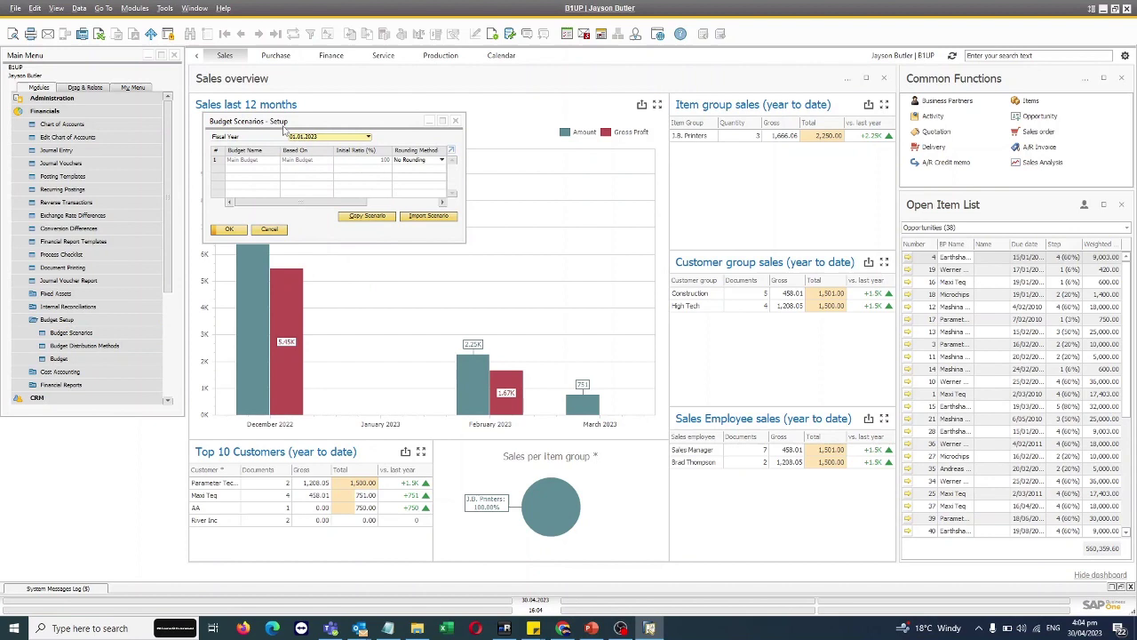
pyautogui.moveTo(289, 122); pyautogui.dragTo(435, 123)
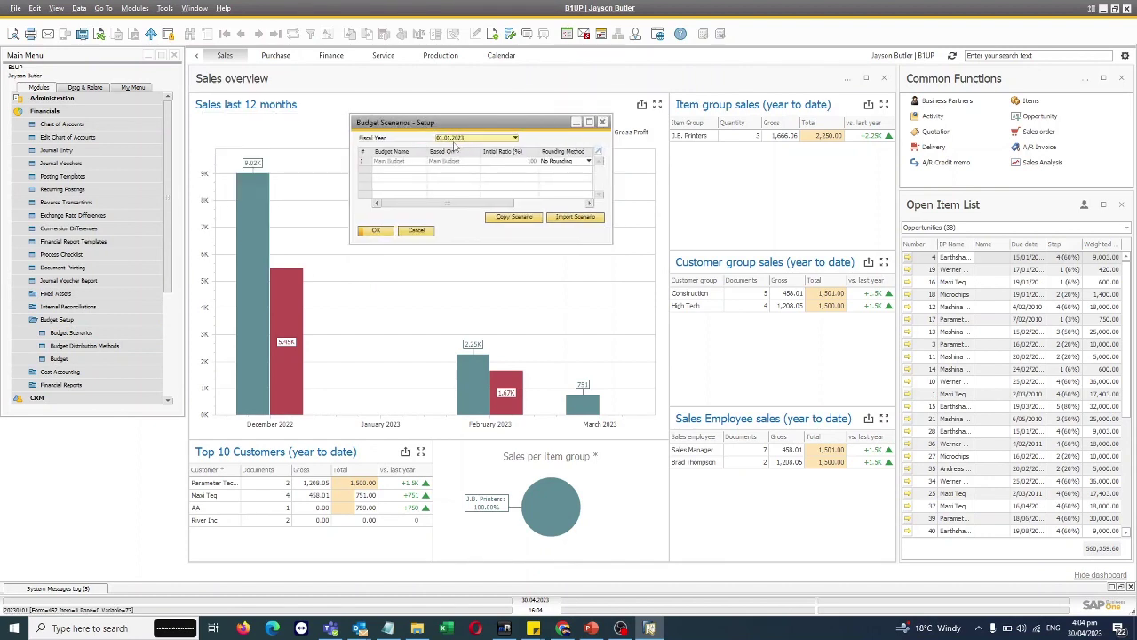
pyautogui.click(376, 162)
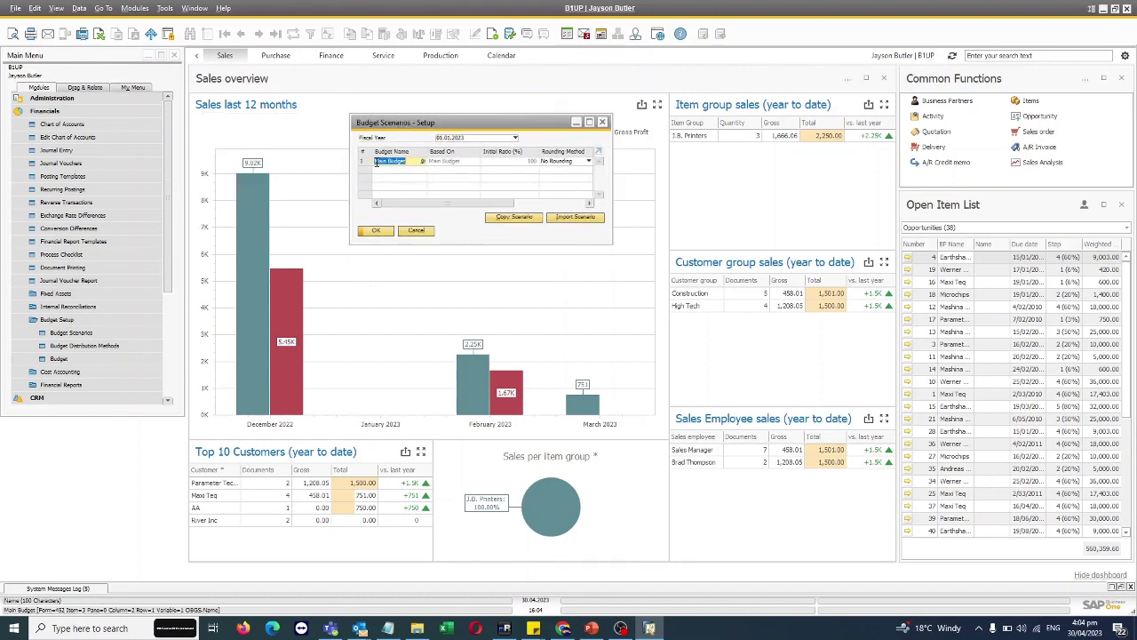
pyautogui.click(366, 162)
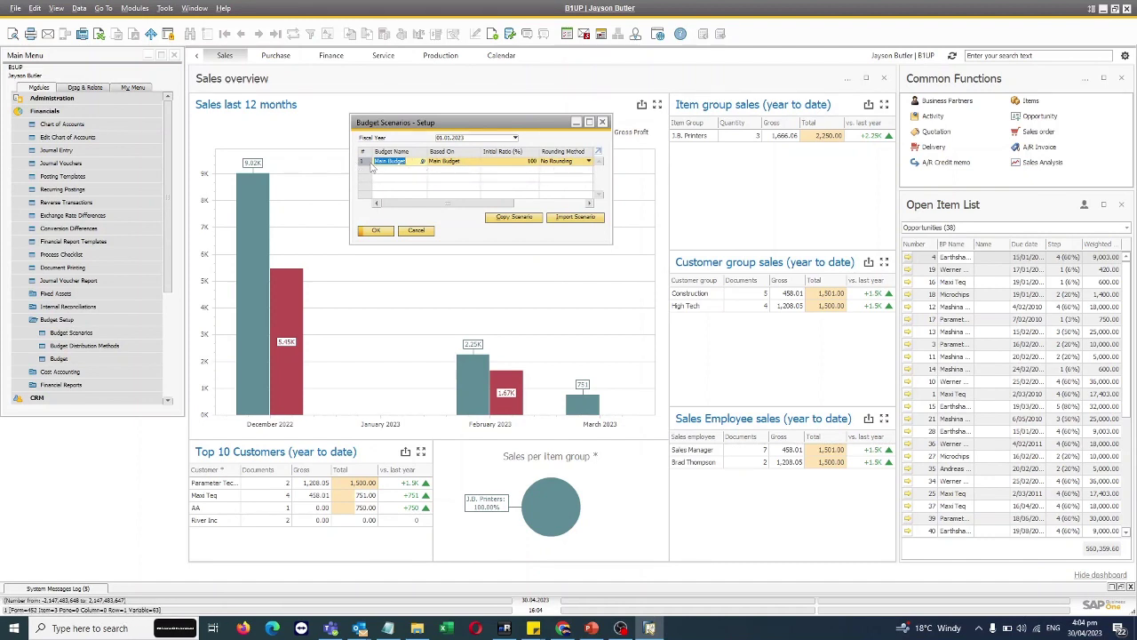
# Step: Add a budget scenario named New Budget 1.1 for fiscal year 01.01.2023, save it and close the scenario setup
pyautogui.click(391, 169)
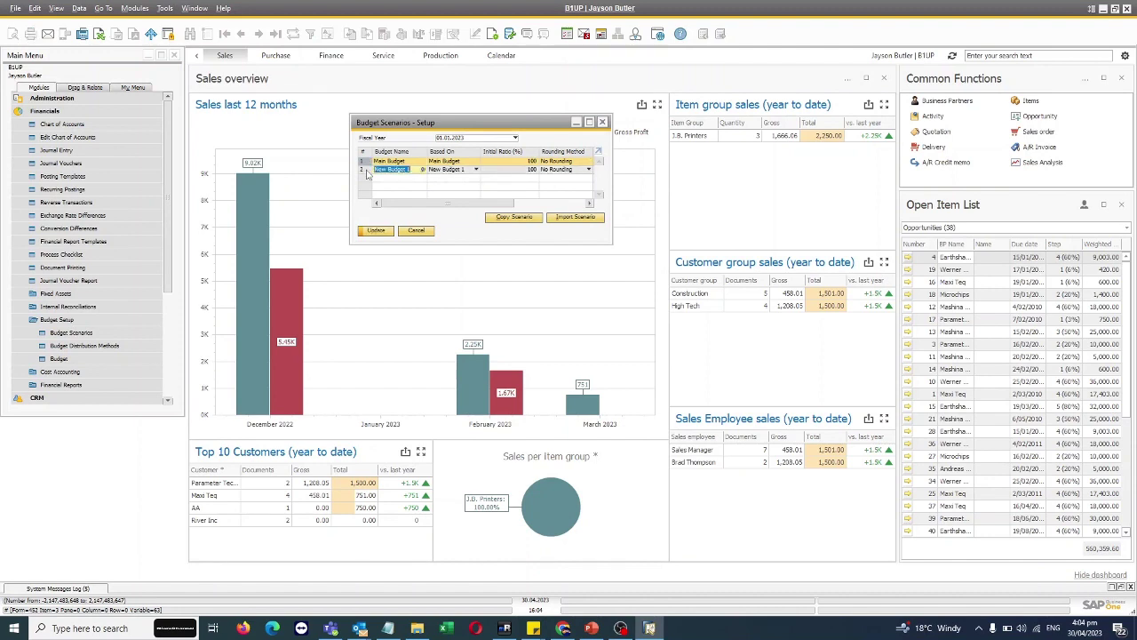
pyautogui.click(410, 170)
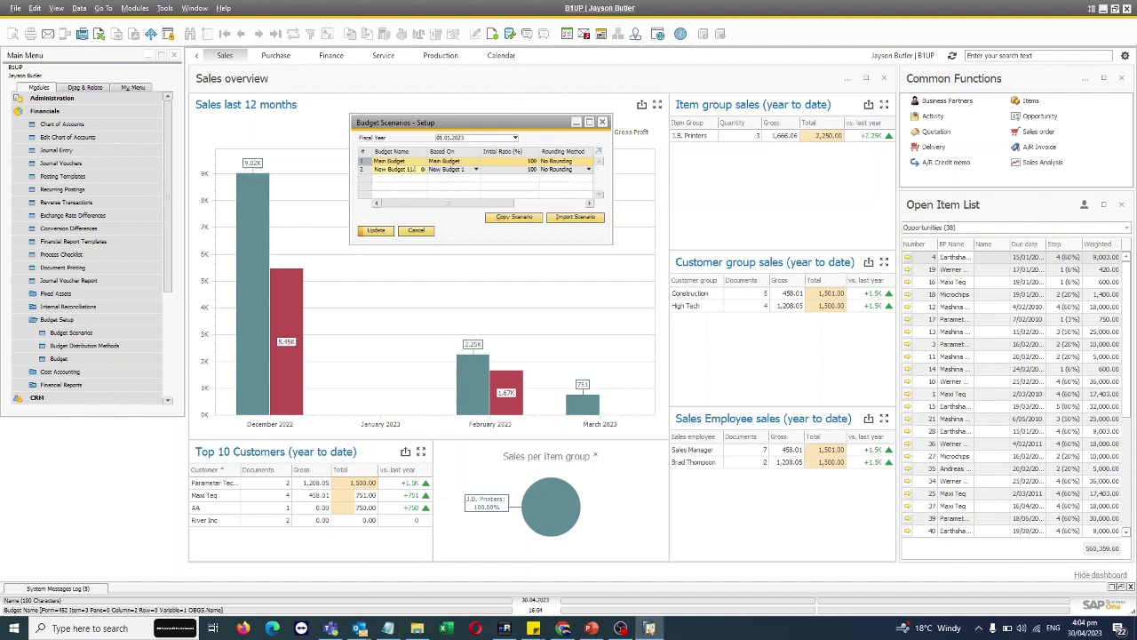
pyautogui.click(410, 184)
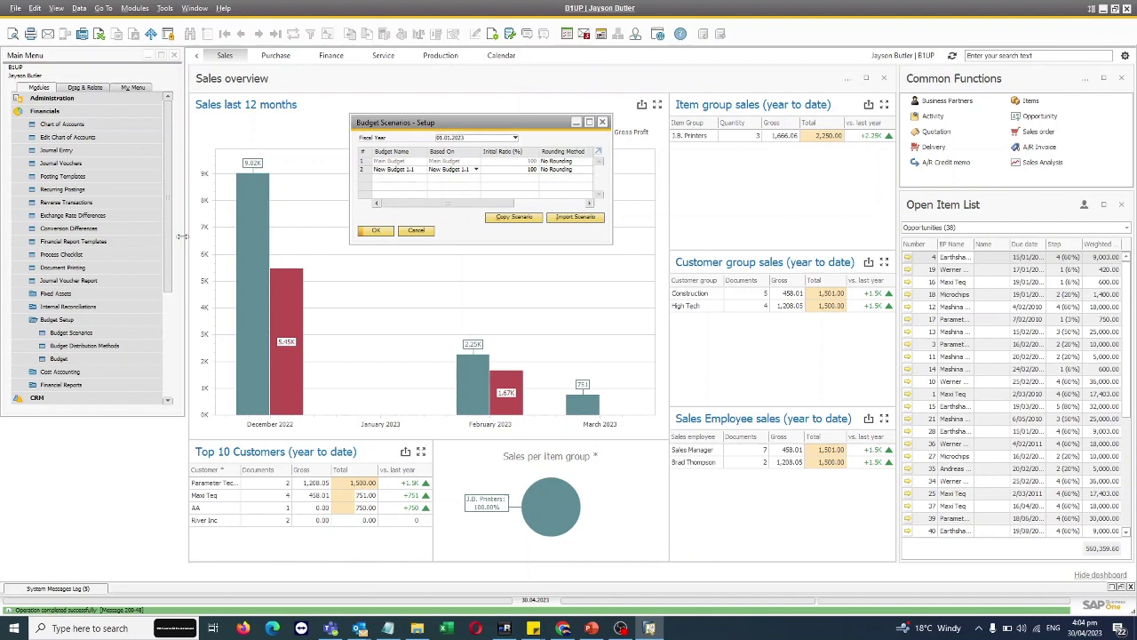
pyautogui.click(374, 231)
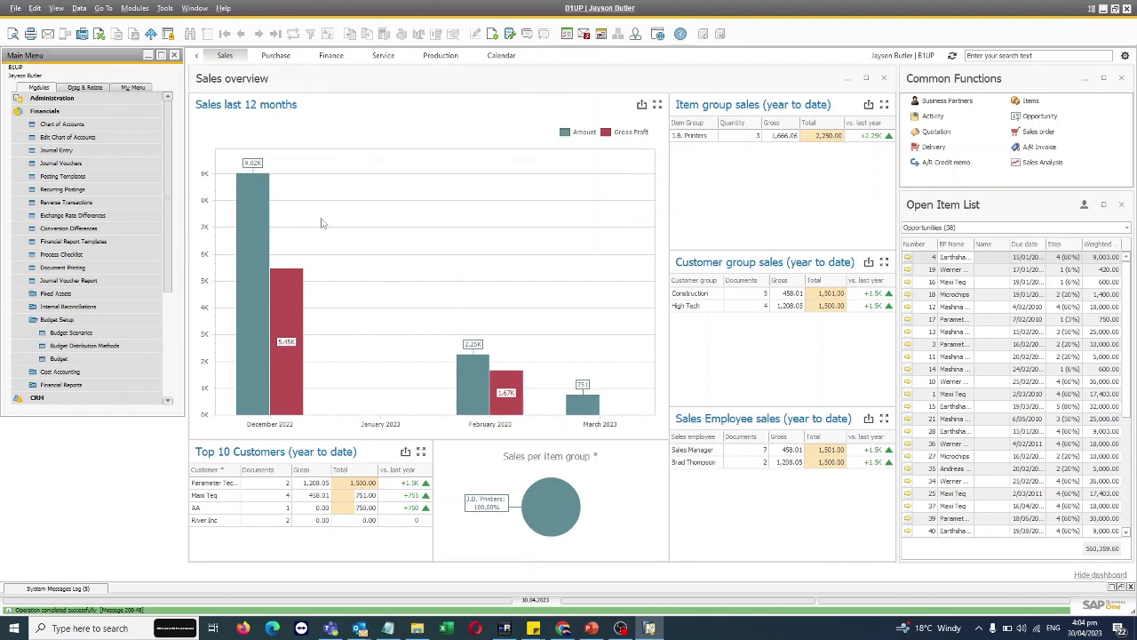
# Step: Open the budget definition from the budget setup and load the accounts for the Main Budget-01.01.2023 scenario
pyautogui.click(59, 359)
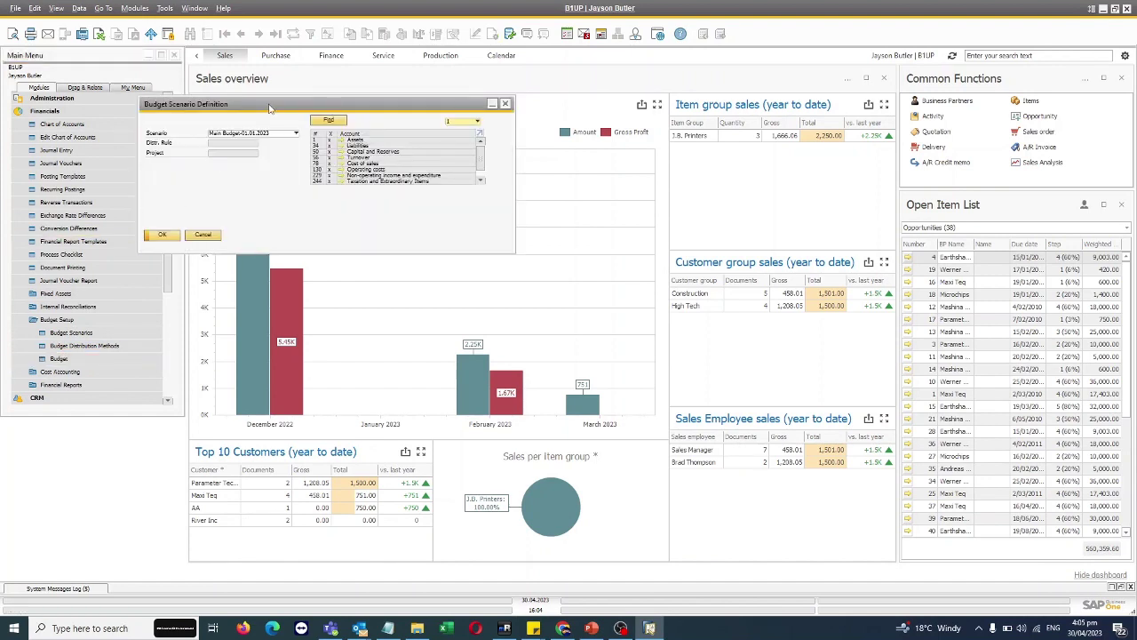
pyautogui.moveTo(270, 107); pyautogui.dragTo(435, 101)
pyautogui.click(435, 130)
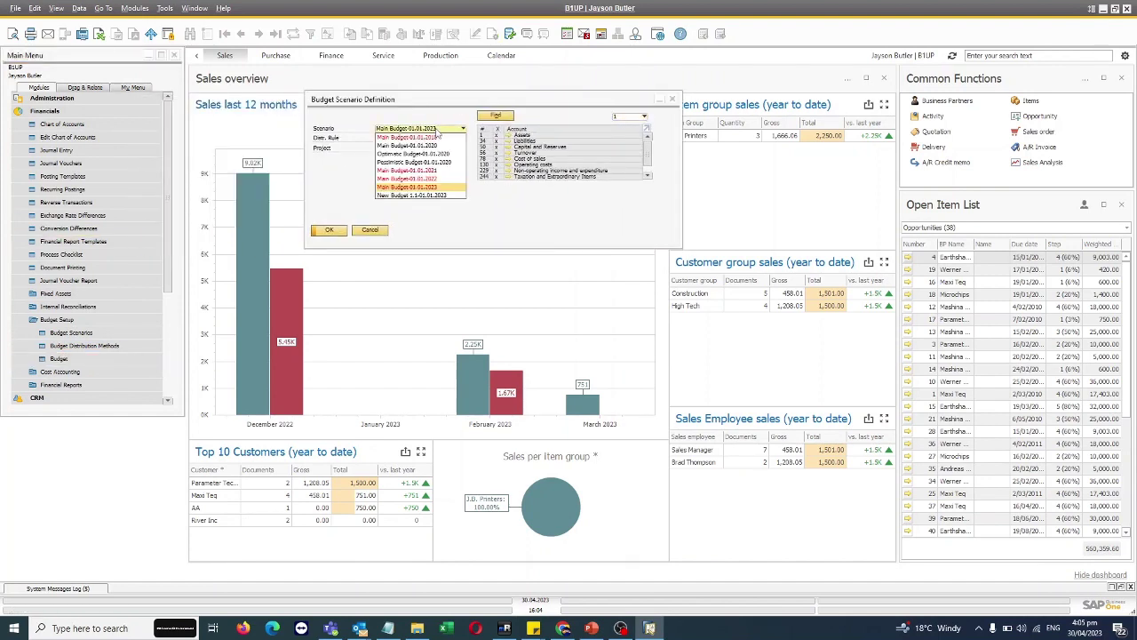
pyautogui.click(413, 186)
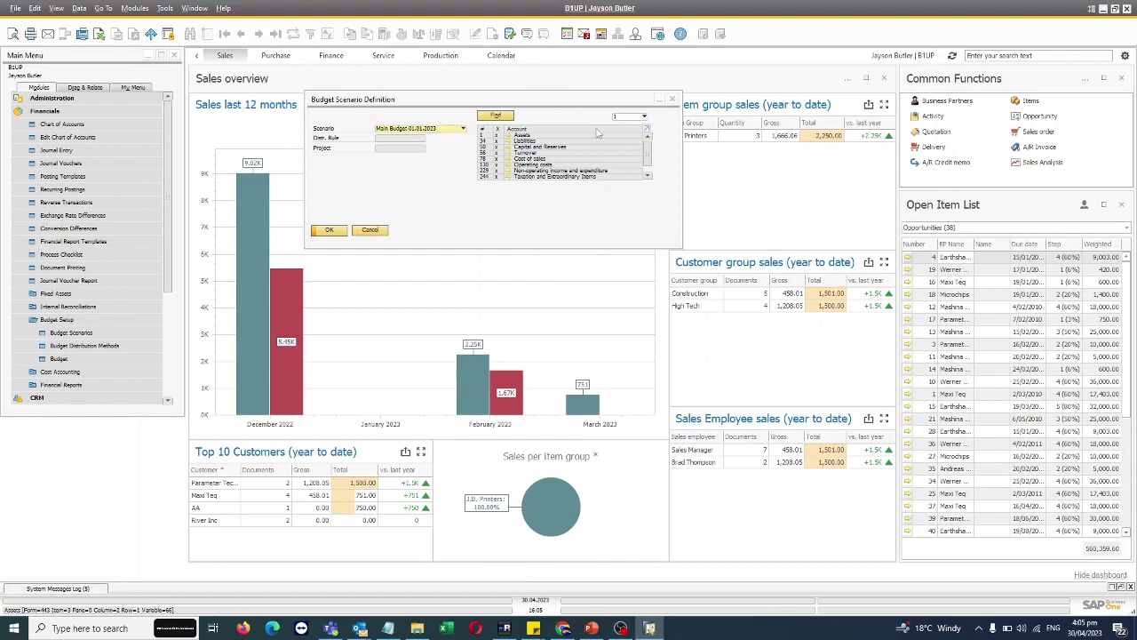
pyautogui.click(328, 229)
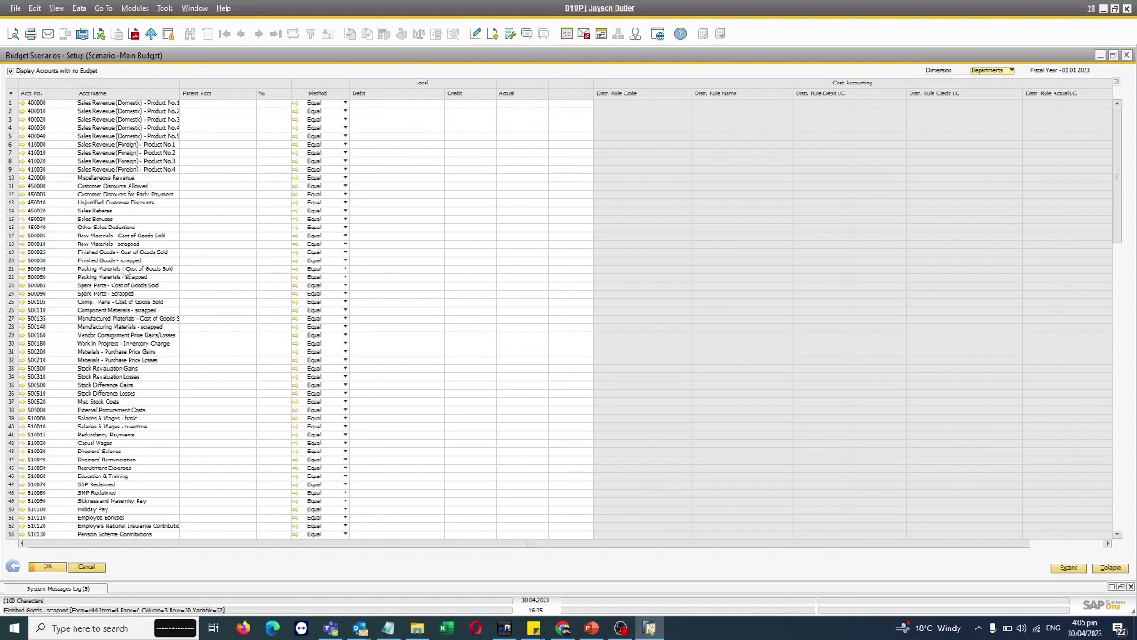
pyautogui.scroll(-5, 121, 327)
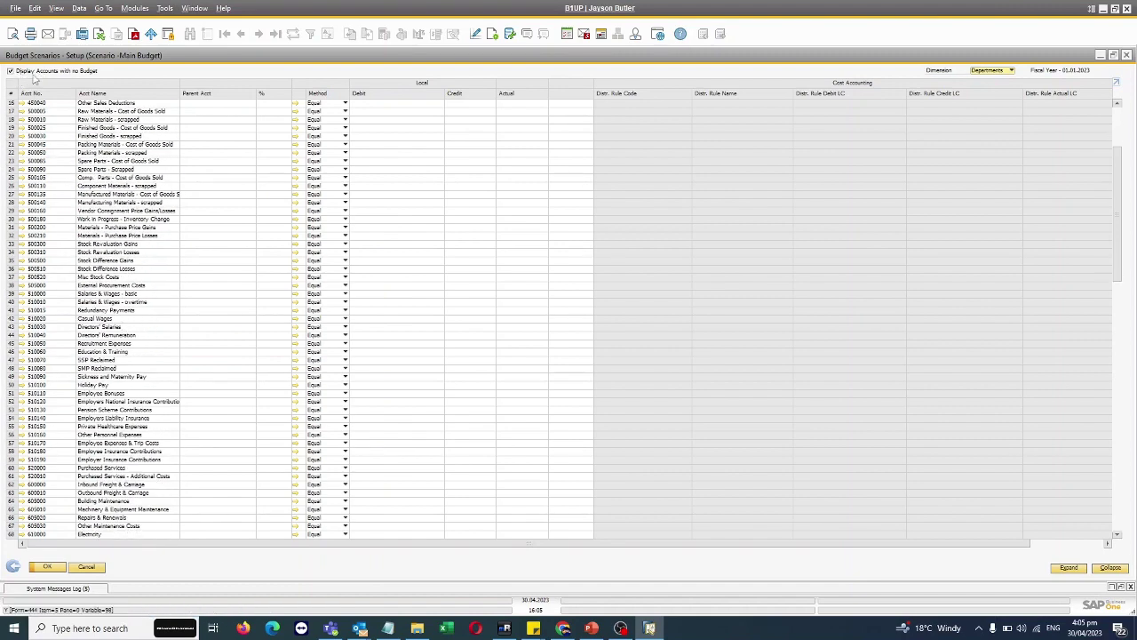
pyautogui.click(82, 77)
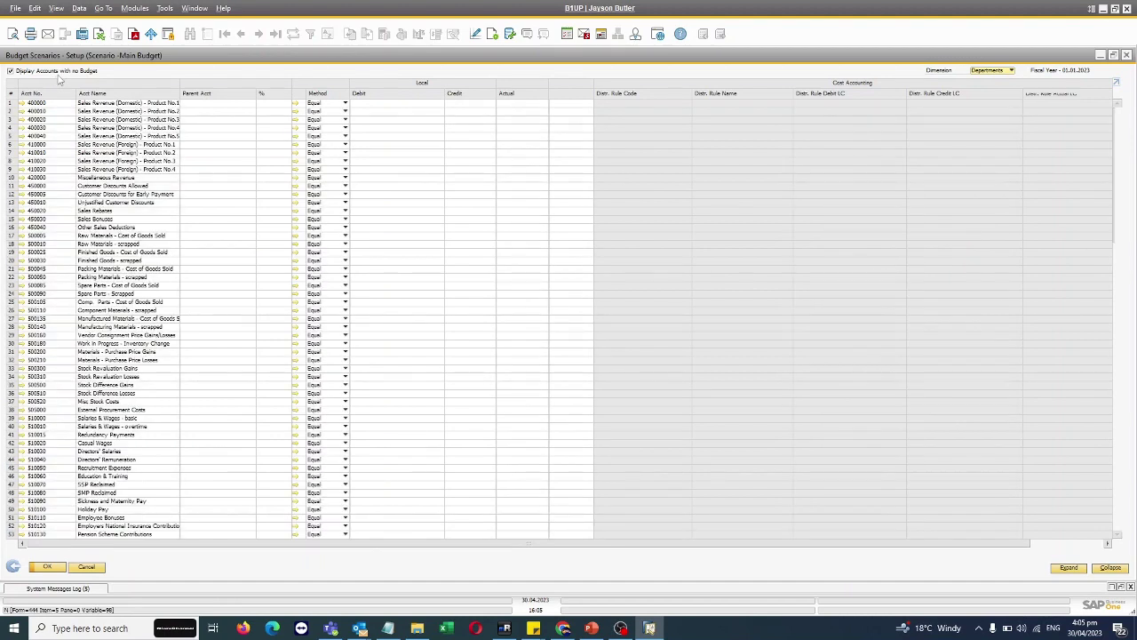
pyautogui.click(60, 78)
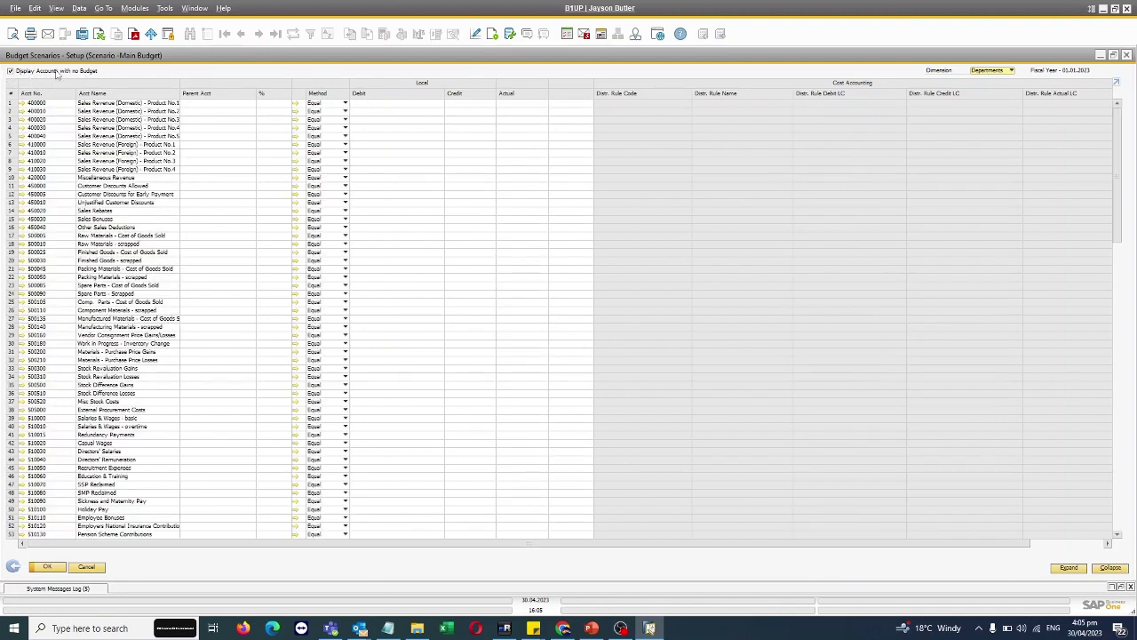
pyautogui.scroll(-2, 393, 178)
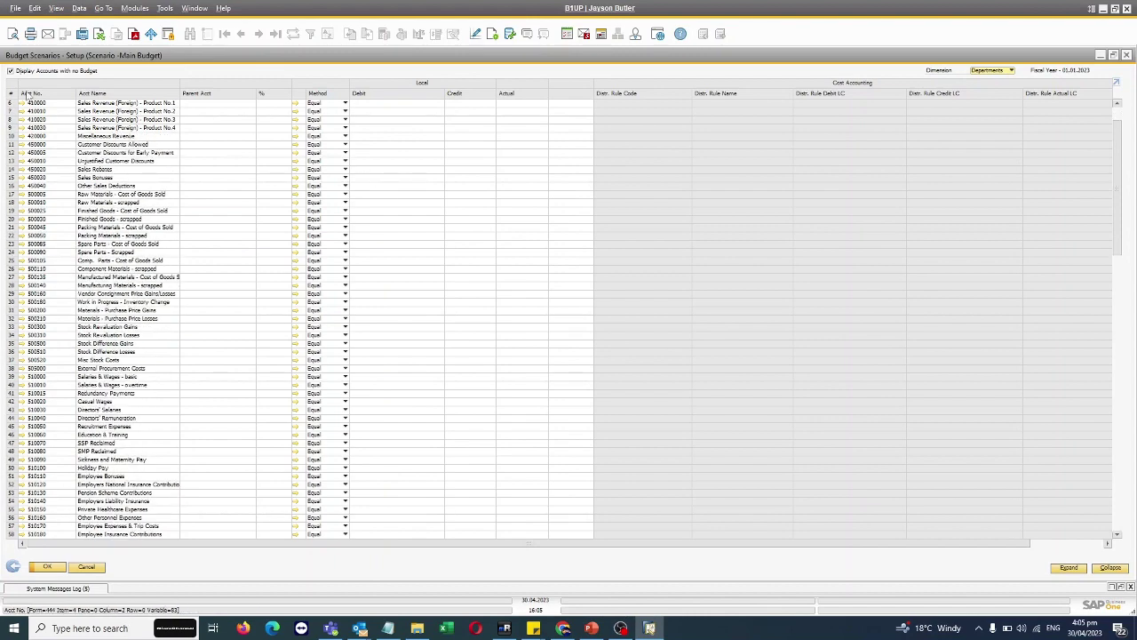
pyautogui.click(51, 72)
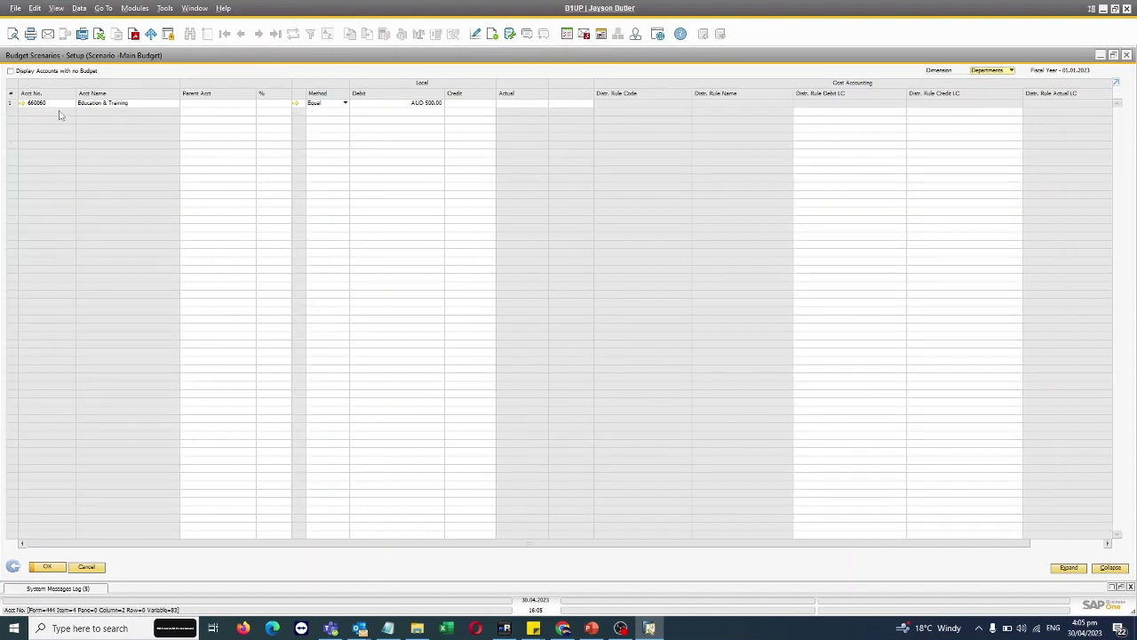
# Step: Set the debit budget of account 660060 Education & Training to 600 and save the change
pyautogui.click(412, 103)
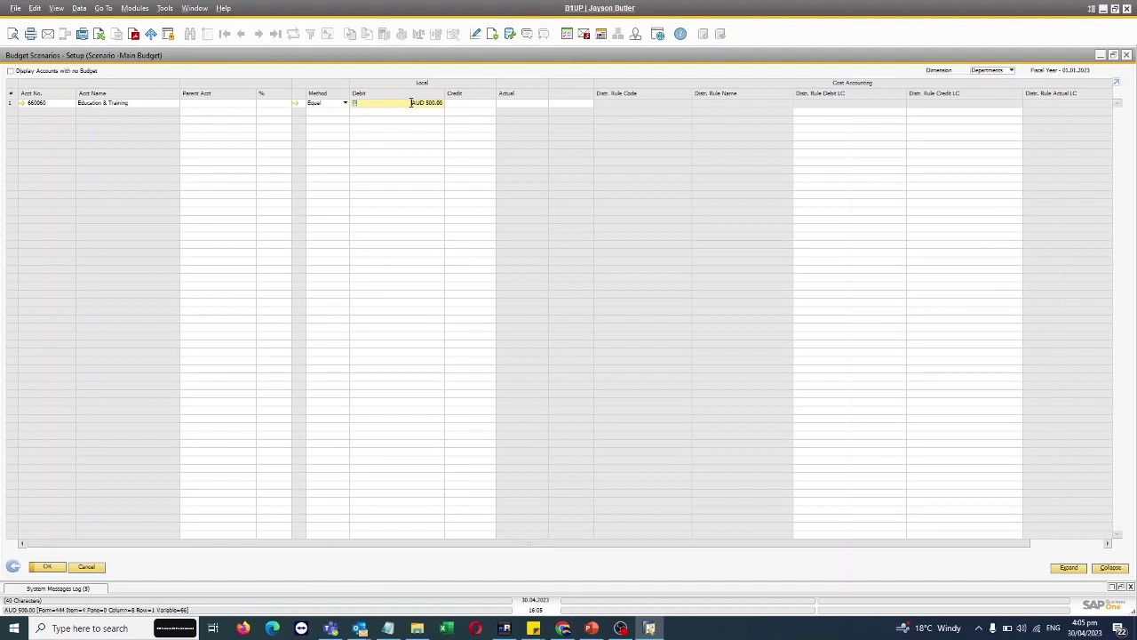
pyautogui.doubleClick(436, 103)
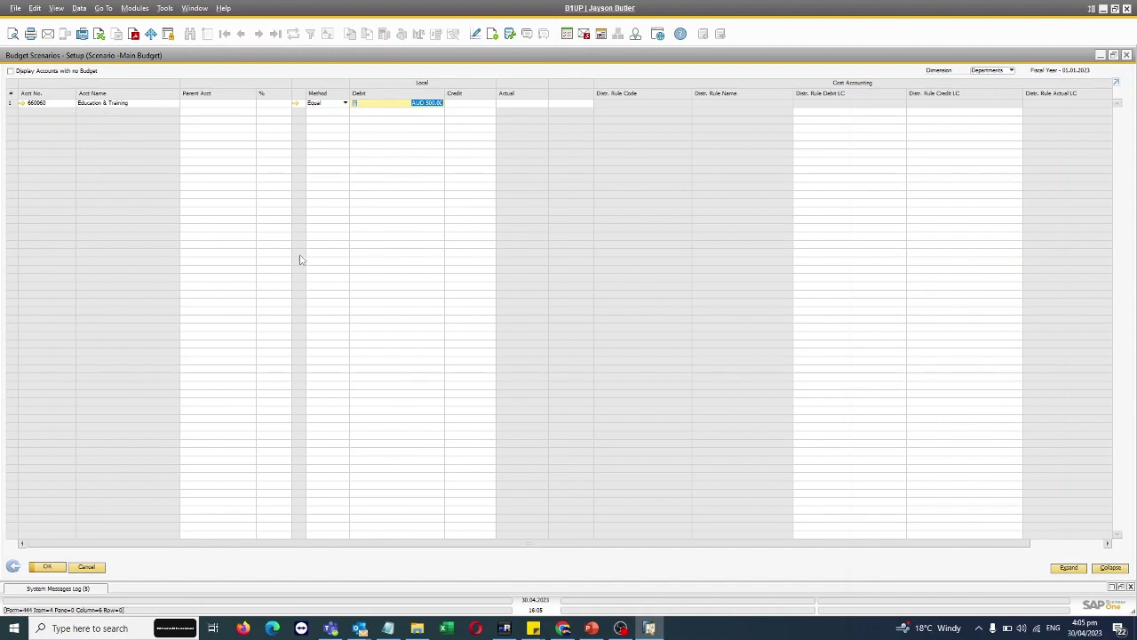
pyautogui.write('6')
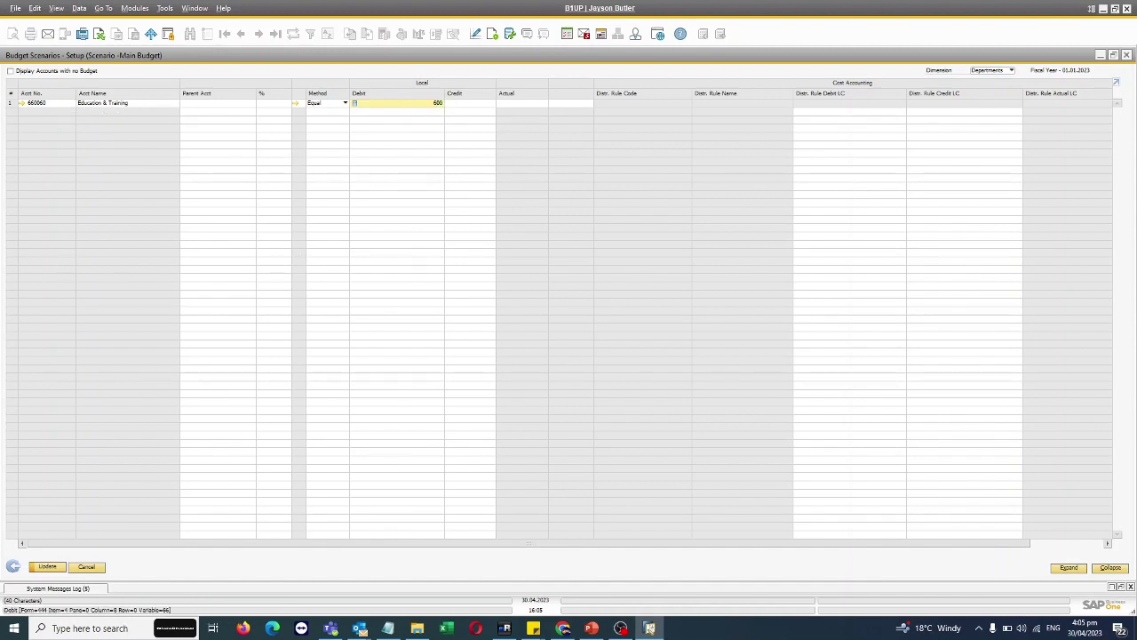
pyautogui.press('Tab')
pyautogui.click(47, 566)
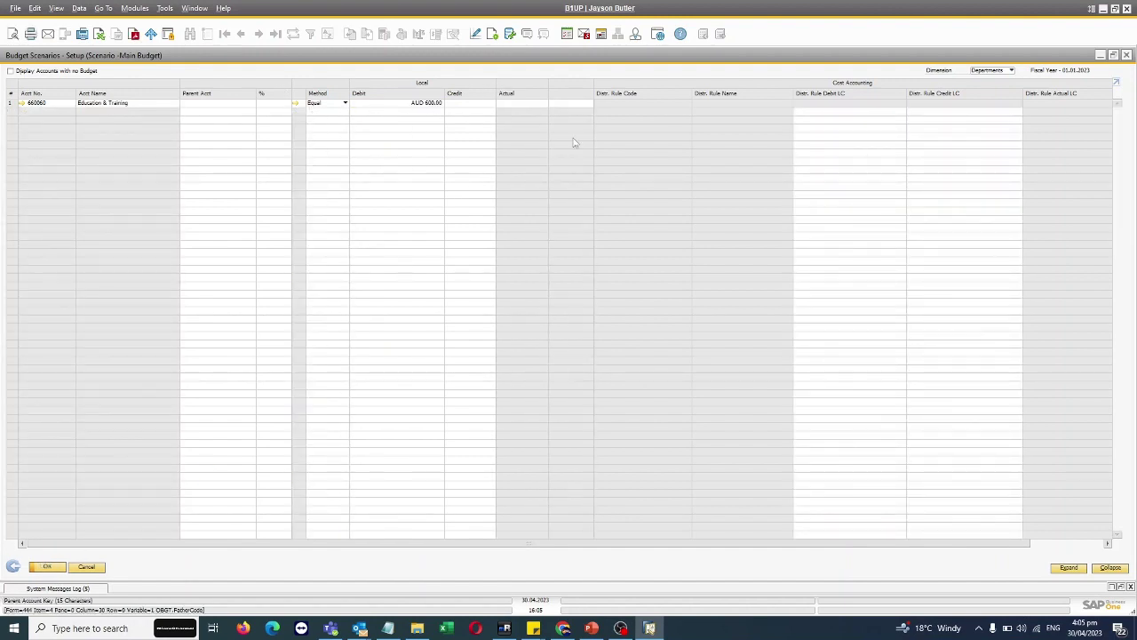
pyautogui.rightClick(61, 110)
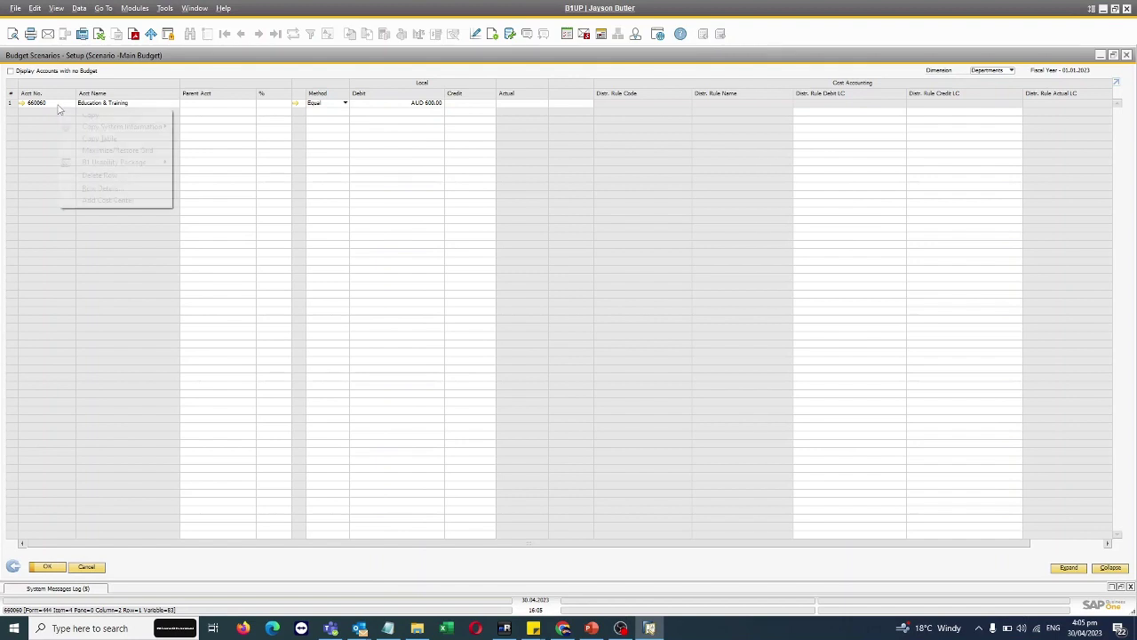
pyautogui.click(88, 113)
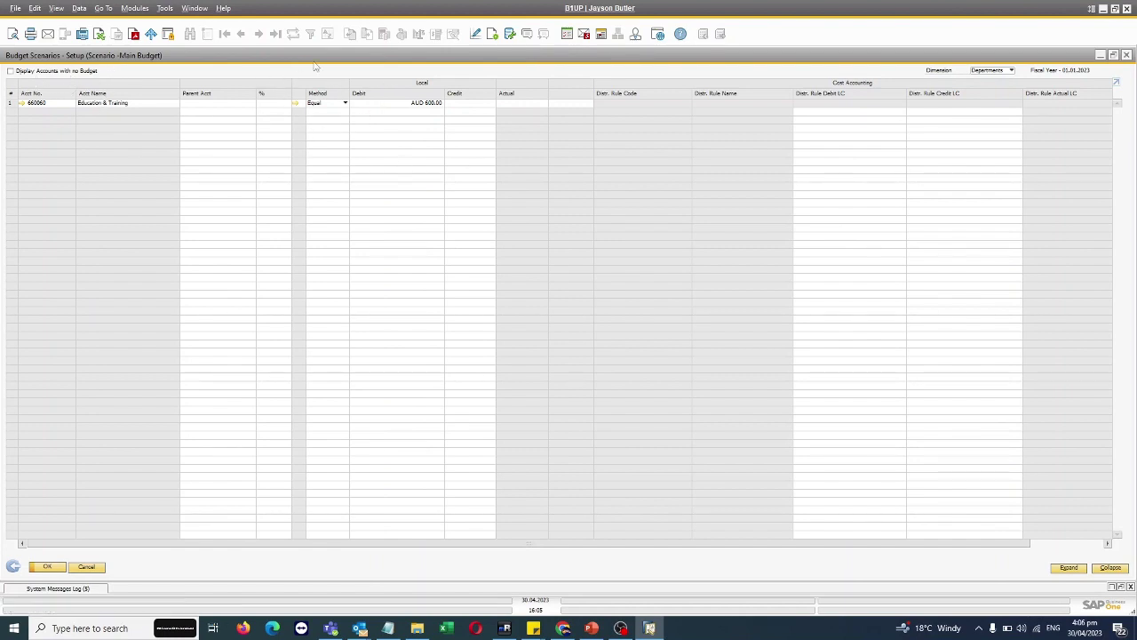
pyautogui.click(419, 103)
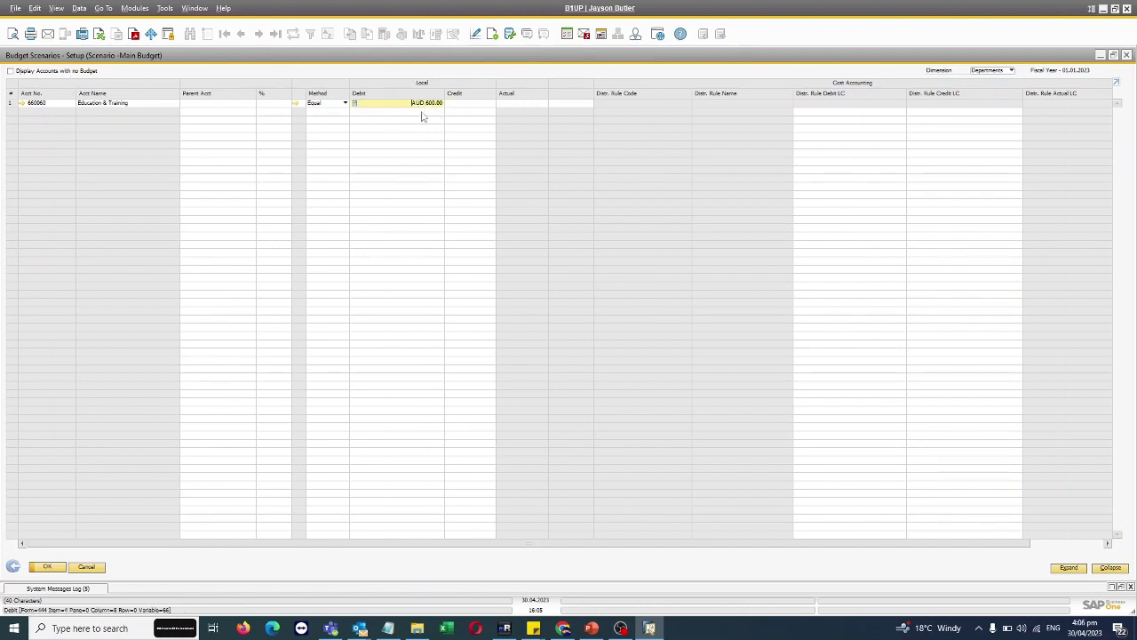
pyautogui.moveTo(409, 104); pyautogui.dragTo(446, 102)
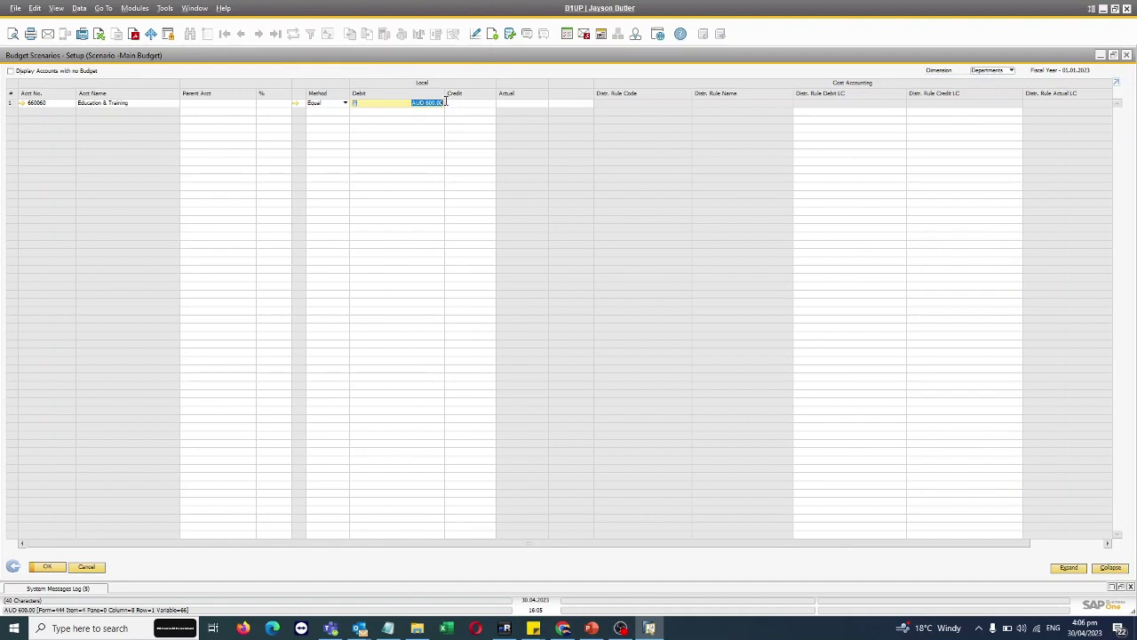
# Step: Try the Manual method for Education & Training, and start defining a new distribution method named Budget with a total of 100
pyautogui.click(320, 104)
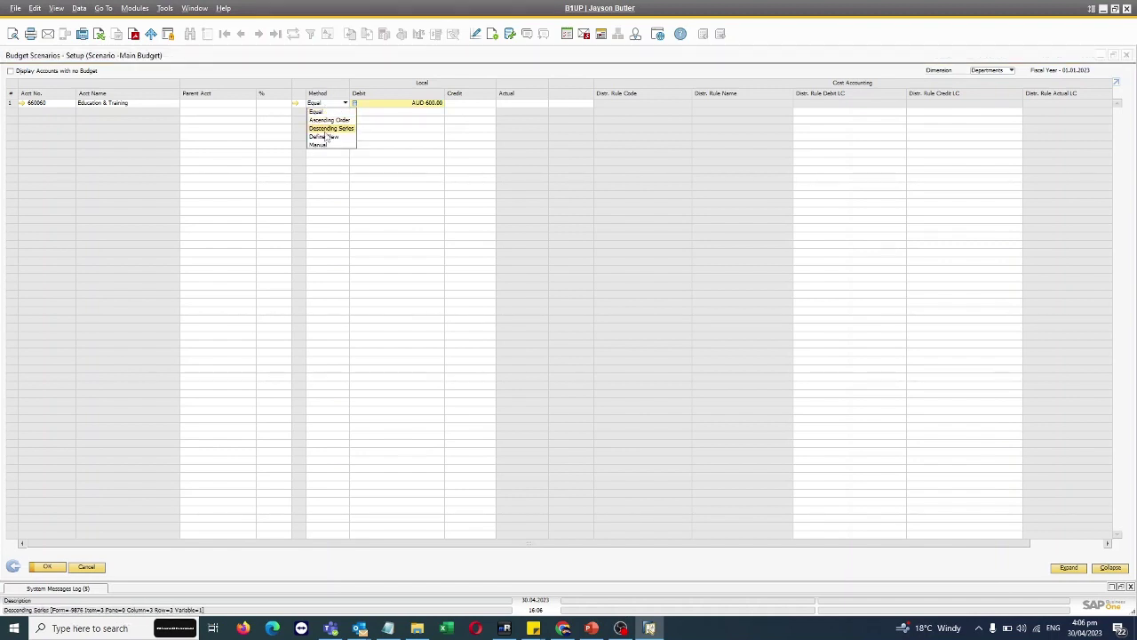
pyautogui.click(325, 147)
pyautogui.click(345, 103)
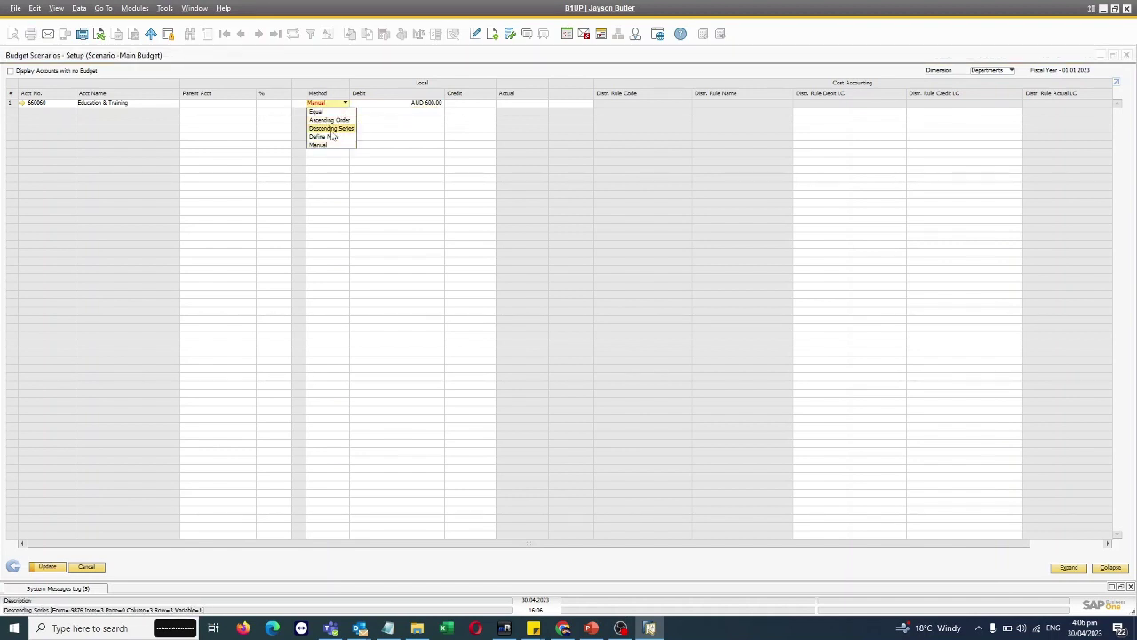
pyautogui.click(317, 147)
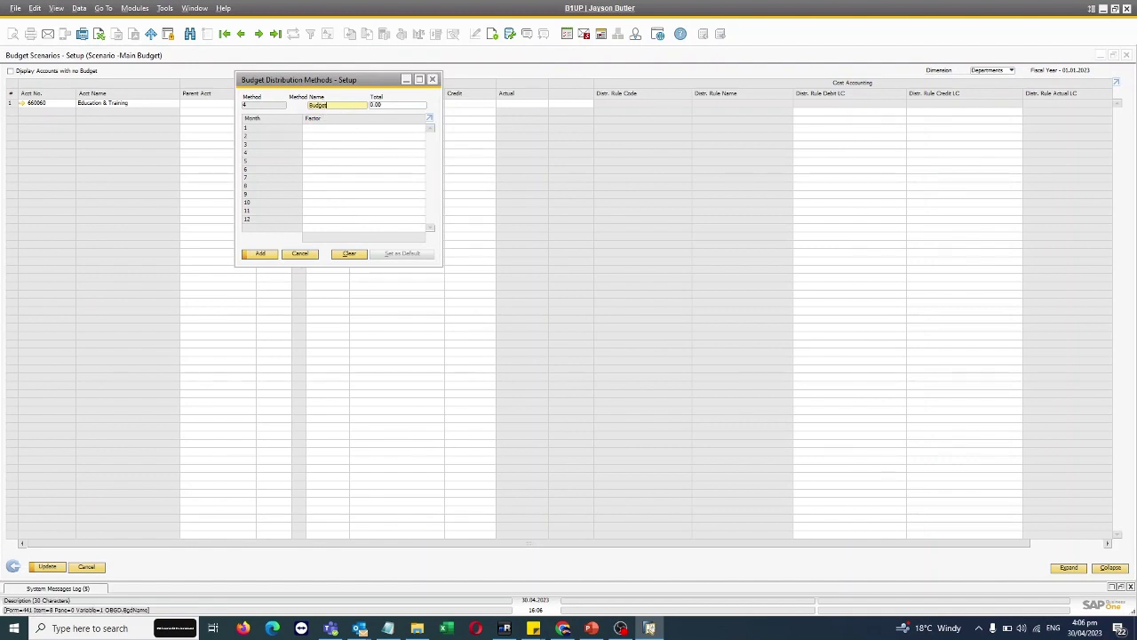
pyautogui.press('Tab')
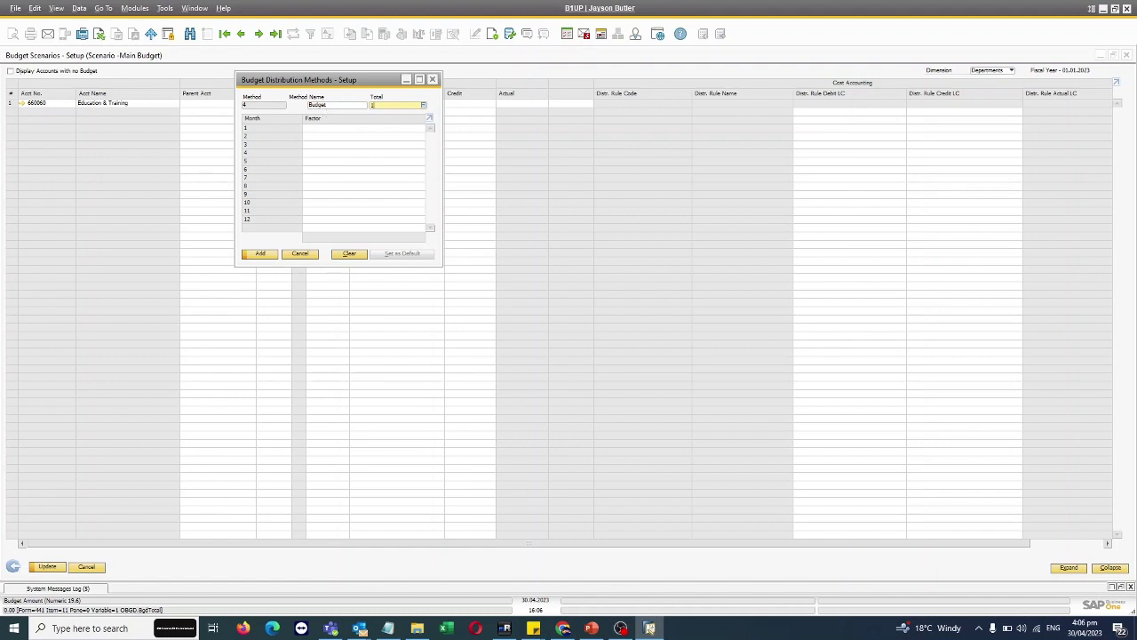
# Step: Go through the monthly factor fields of the new distribution method without entering values, and cancel its definition
pyautogui.click(331, 136)
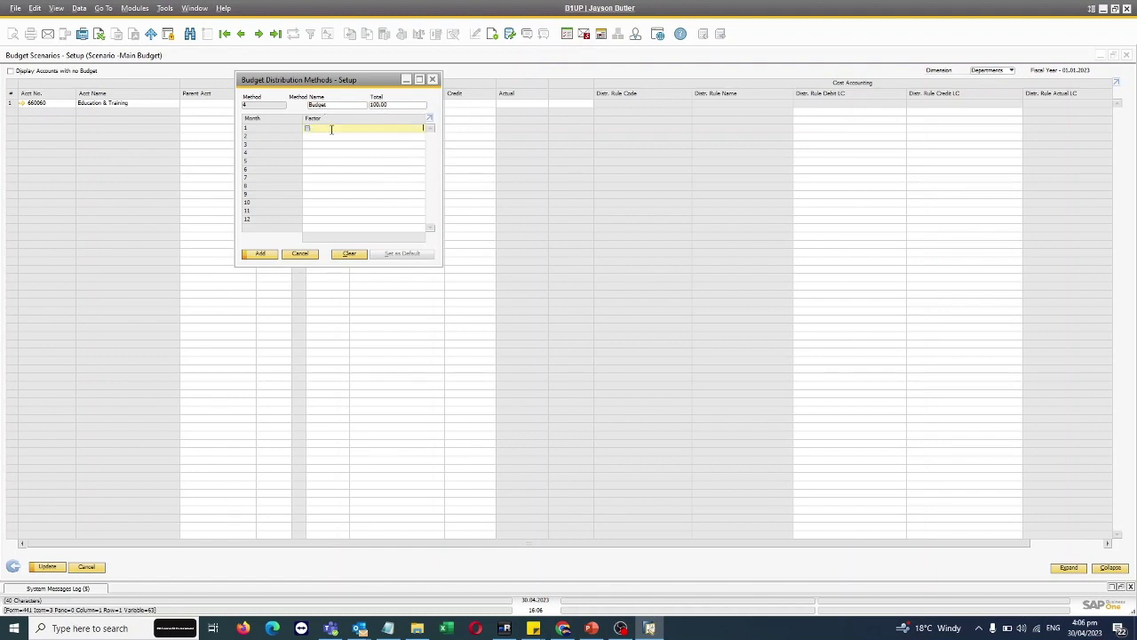
pyautogui.press('Down')
pyautogui.press('Down')
pyautogui.press('Up')
pyautogui.press('Up')
pyautogui.press('Up')
pyautogui.click(316, 136)
pyautogui.click(323, 129)
pyautogui.click(315, 135)
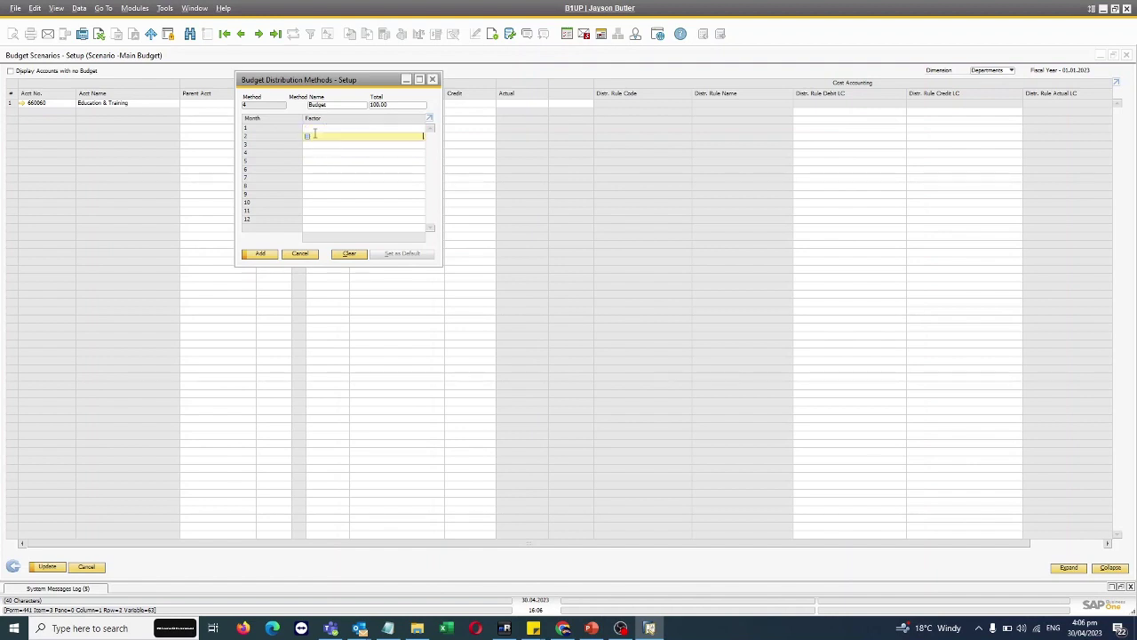
pyautogui.click(316, 144)
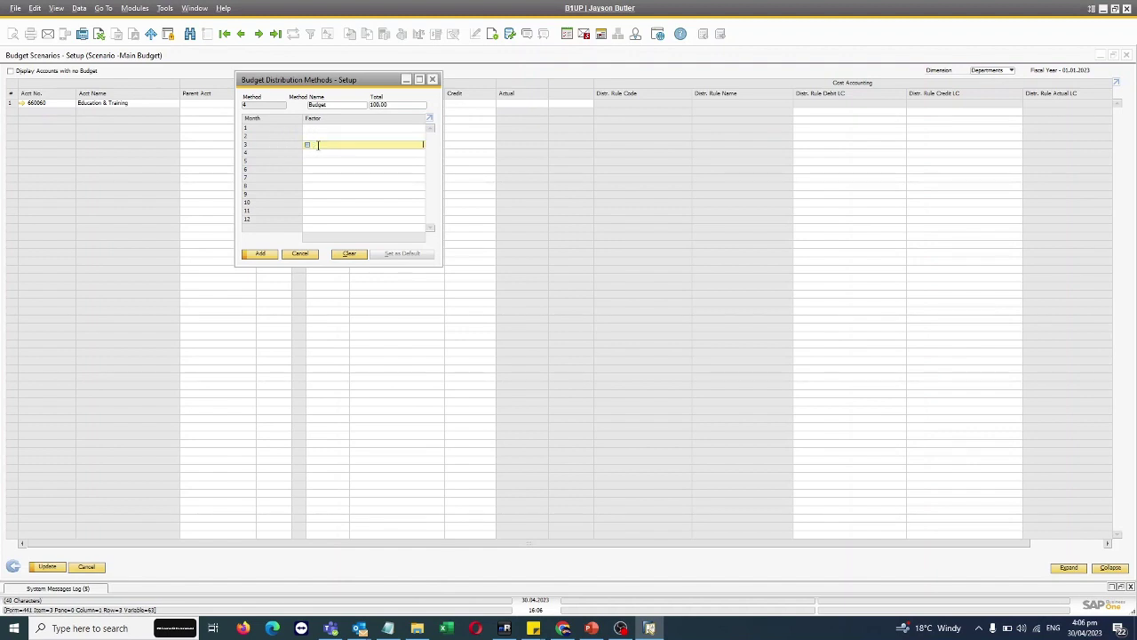
pyautogui.click(351, 170)
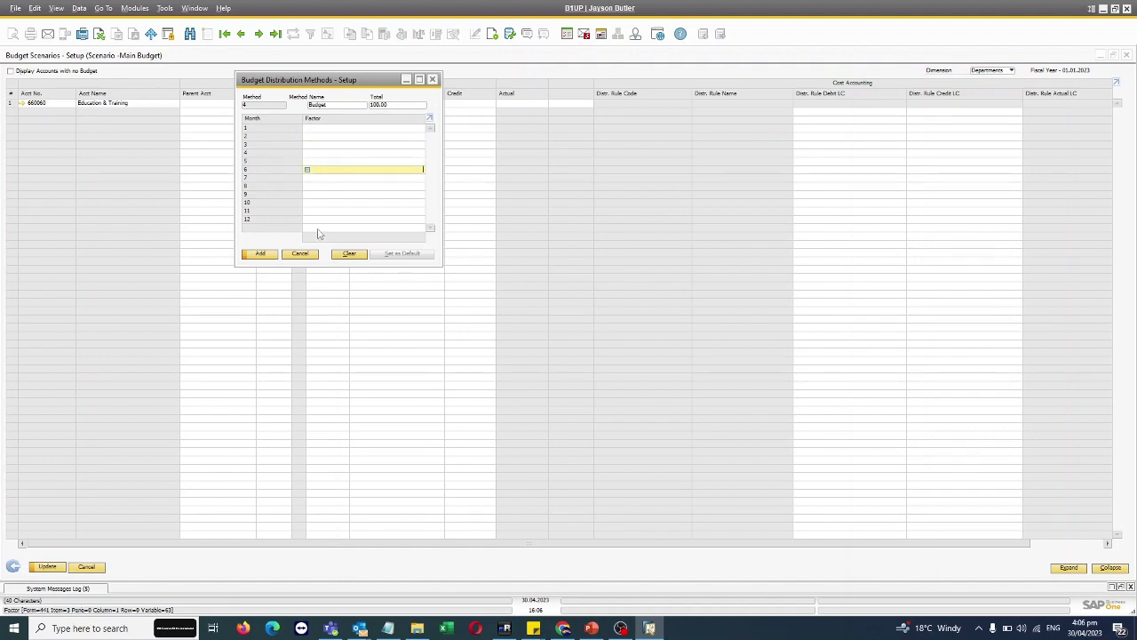
pyautogui.click(318, 220)
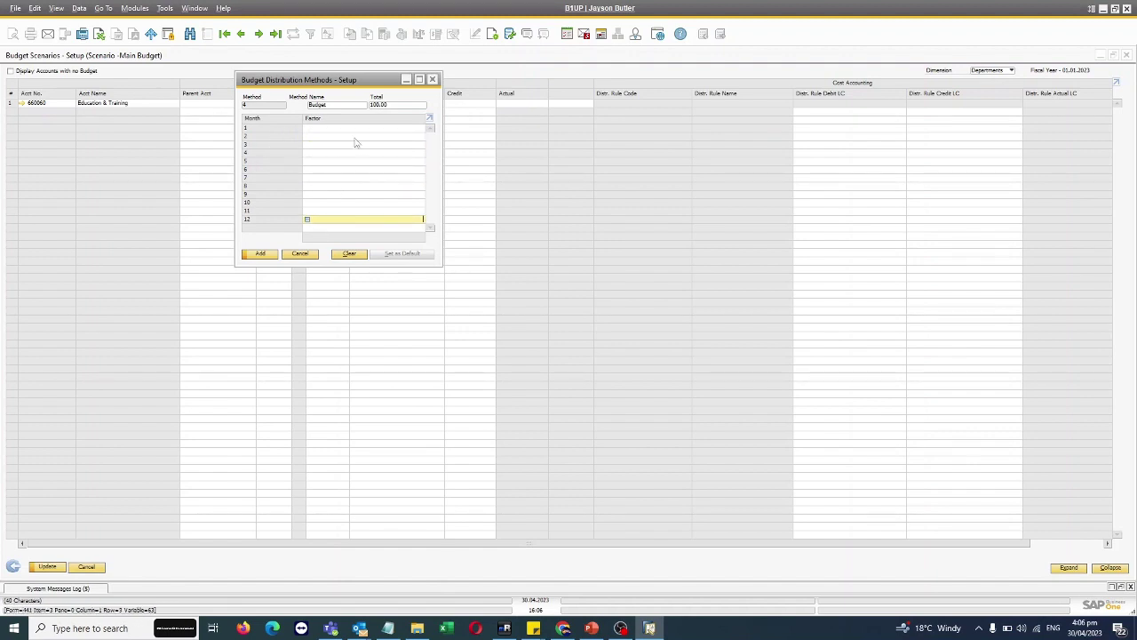
pyautogui.click(300, 254)
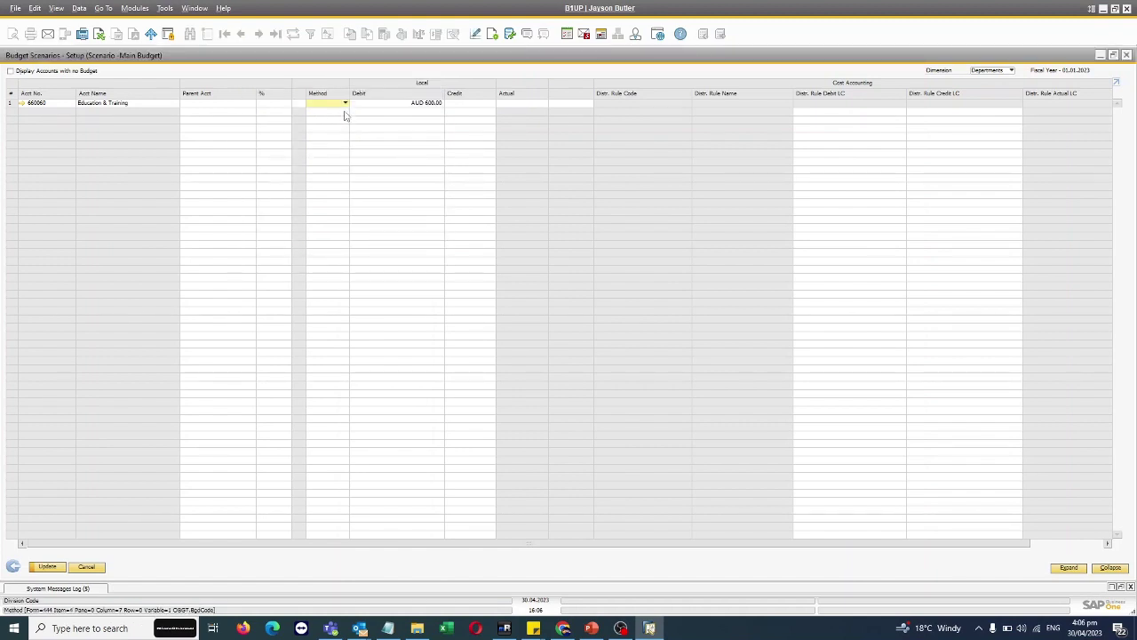
# Step: Set the distribution method of the Education & Training account to Equal and update the Main Budget scenario
pyautogui.click(345, 103)
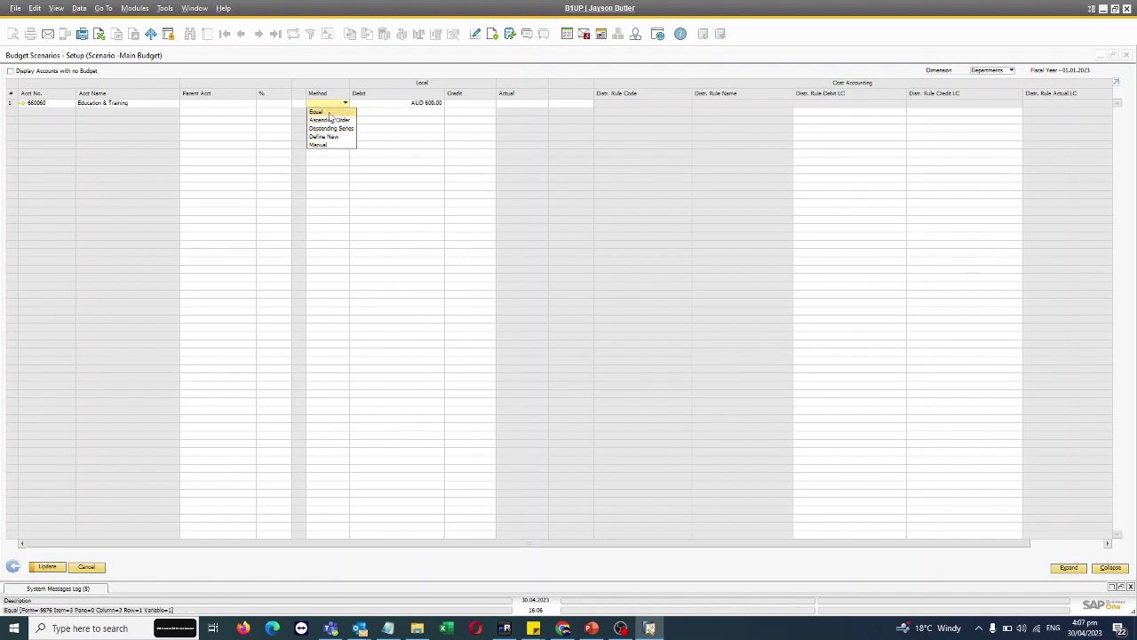
pyautogui.click(325, 112)
pyautogui.click(329, 104)
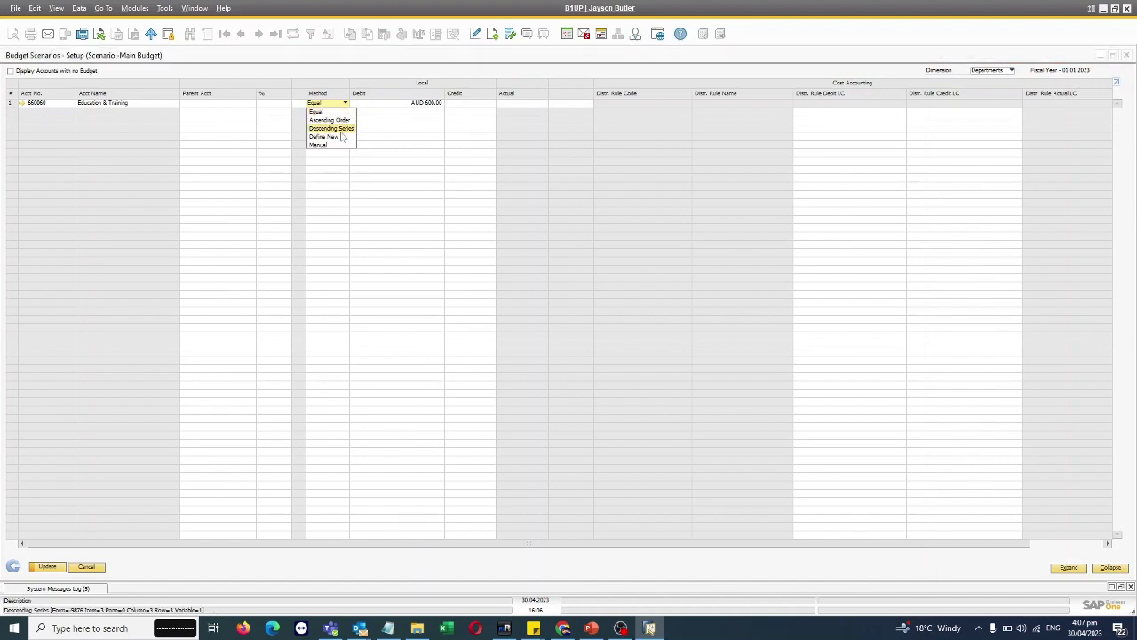
pyautogui.click(338, 110)
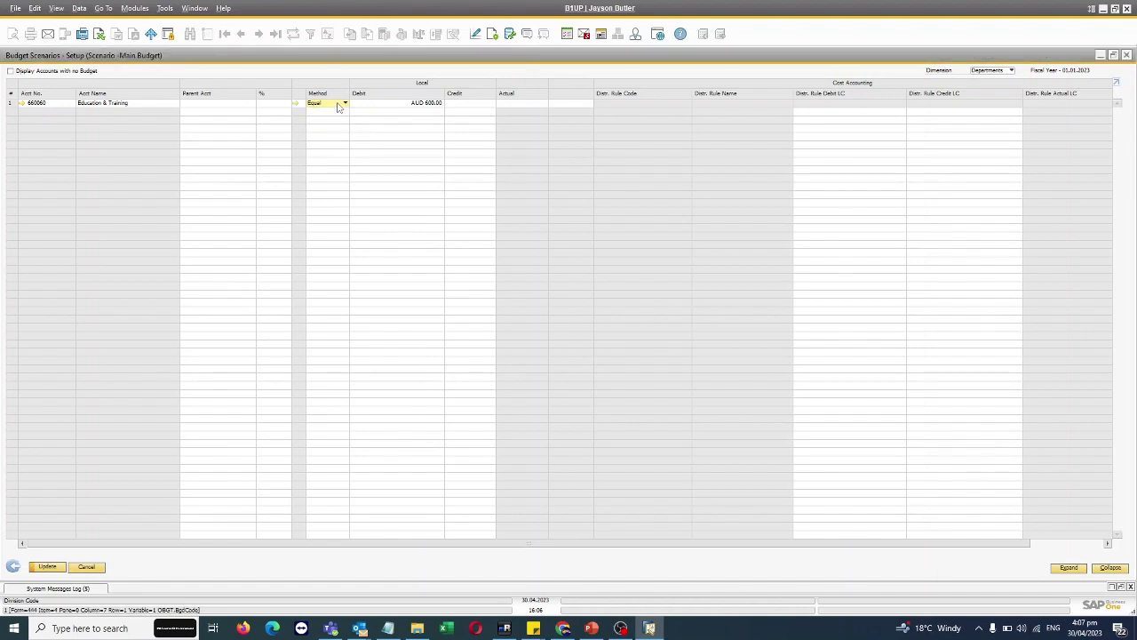
pyautogui.click(45, 567)
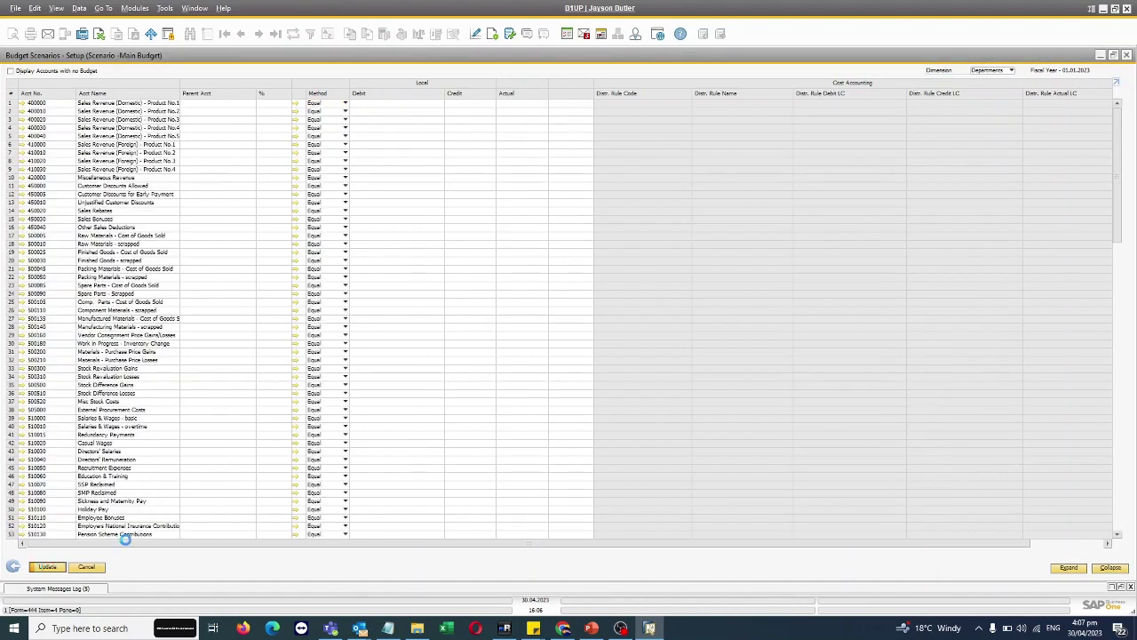
# Step: Close the Main Budget scenario setup and start a new A/P invoice for vendor Acme Associates
pyautogui.click(25, 72)
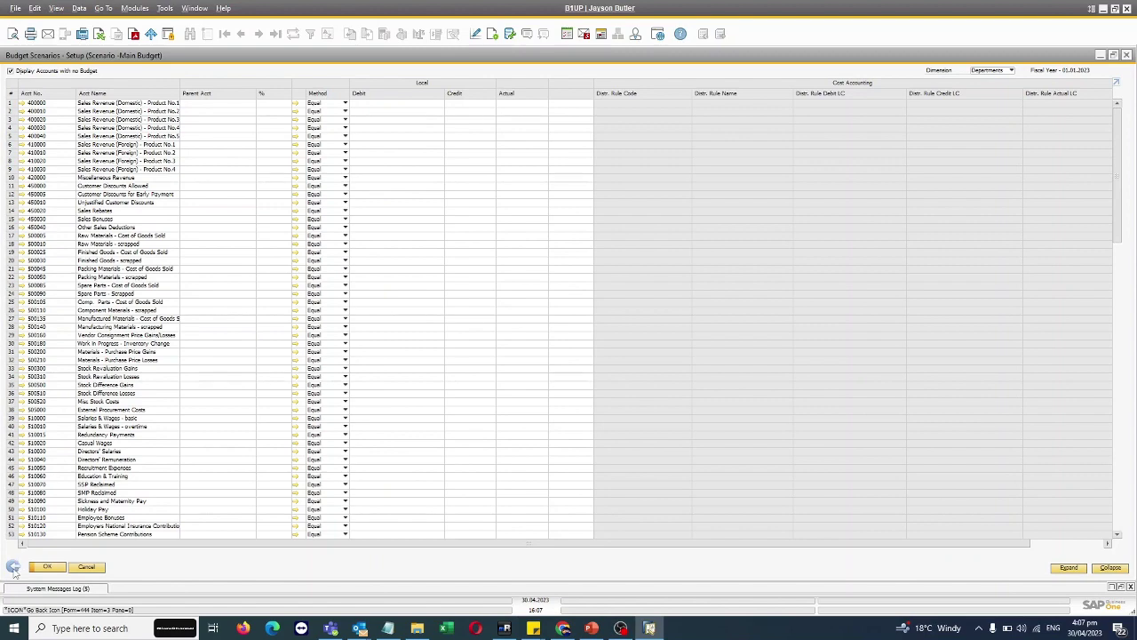
pyautogui.click(47, 567)
pyautogui.click(45, 110)
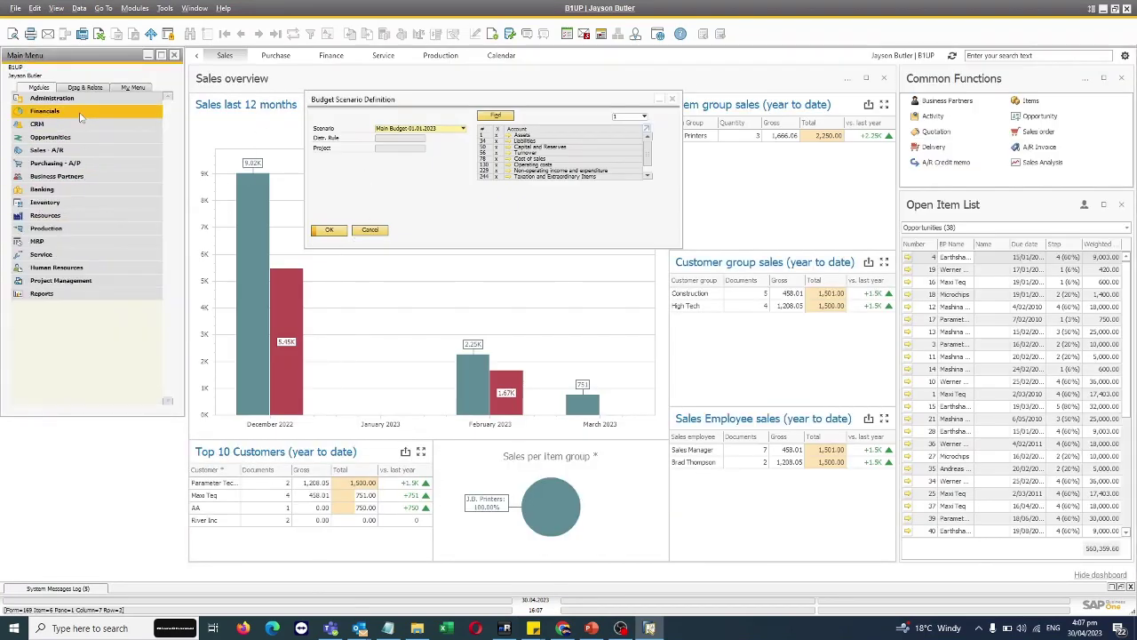
pyautogui.click(64, 166)
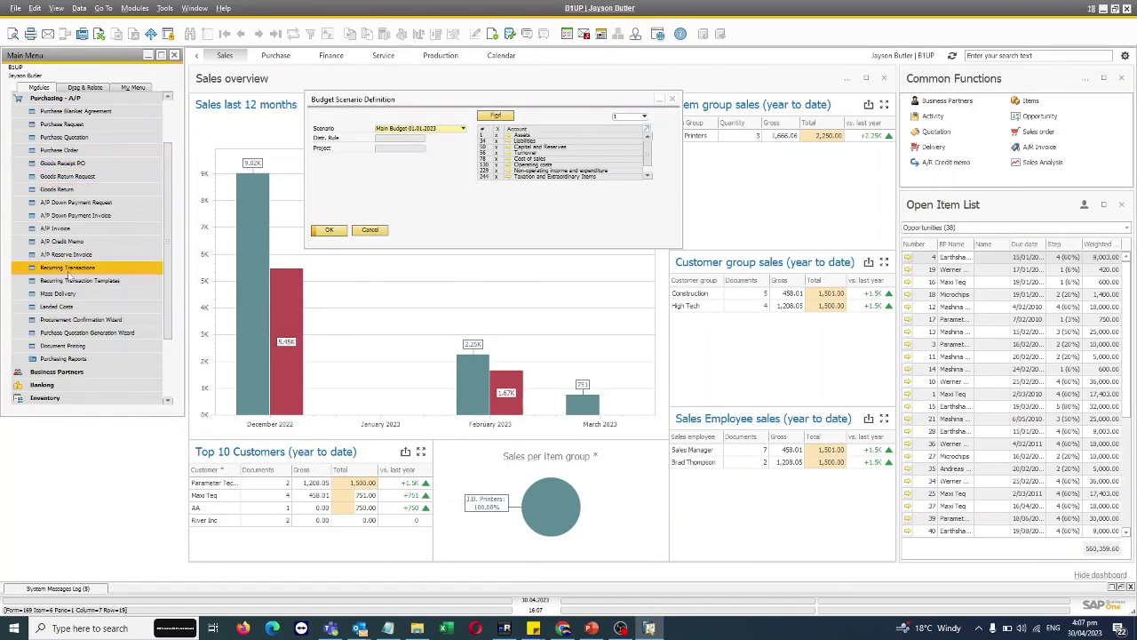
pyautogui.click(67, 228)
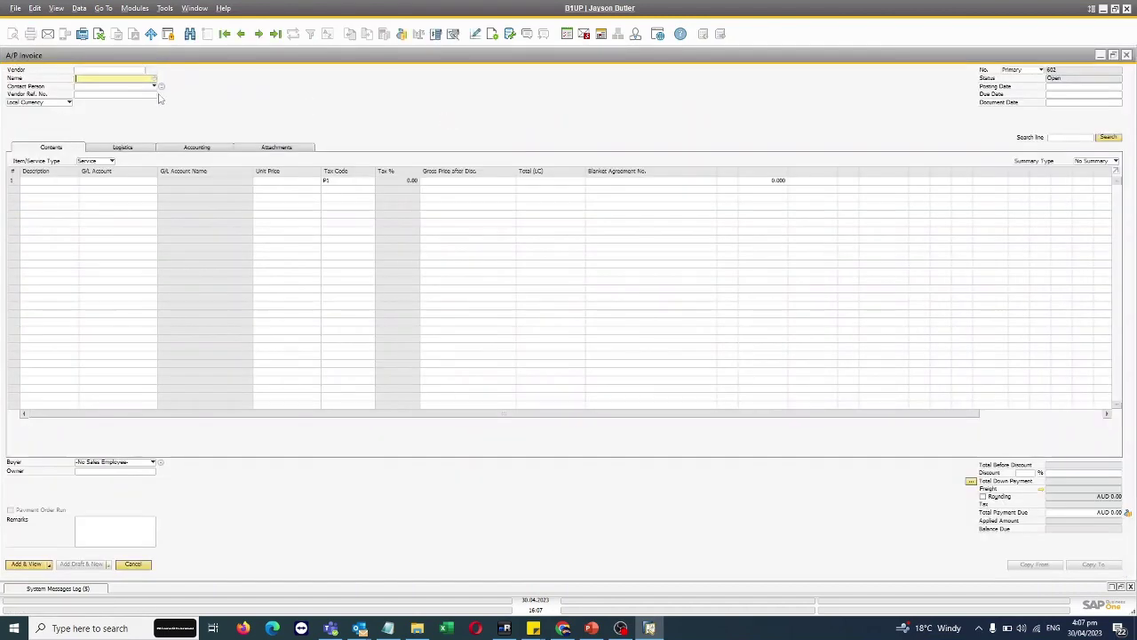
pyautogui.click(158, 84)
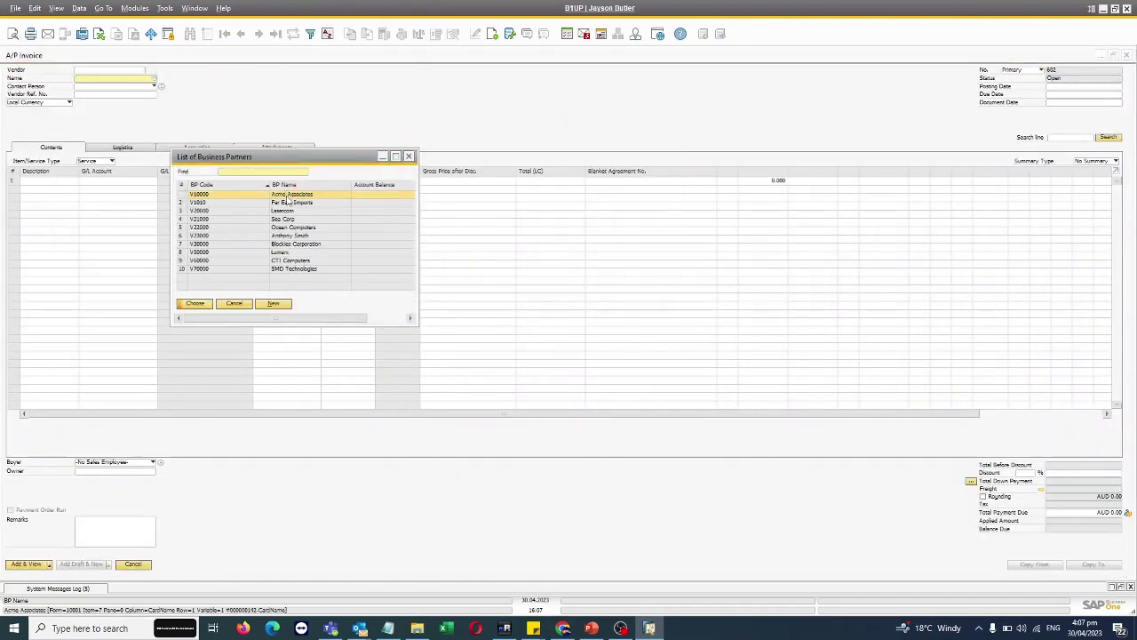
pyautogui.press('Return')
# Step: Enter a service line on G/L account 660060 Education & Training with a unit price of AUD 5.00
pyautogui.rightClick(103, 184)
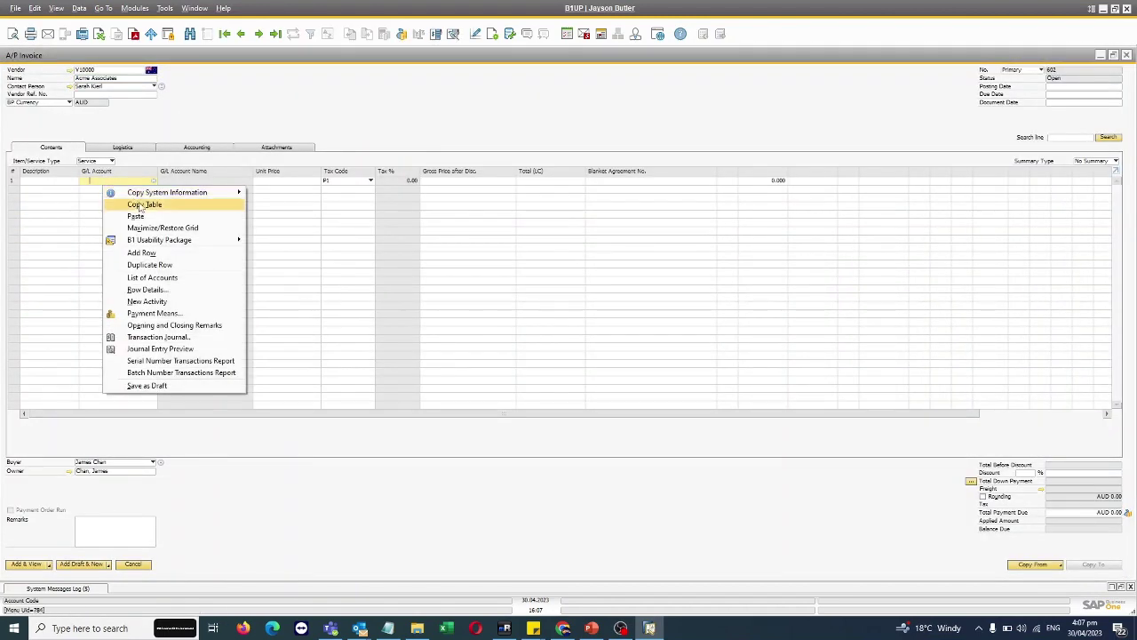
pyautogui.click(194, 215)
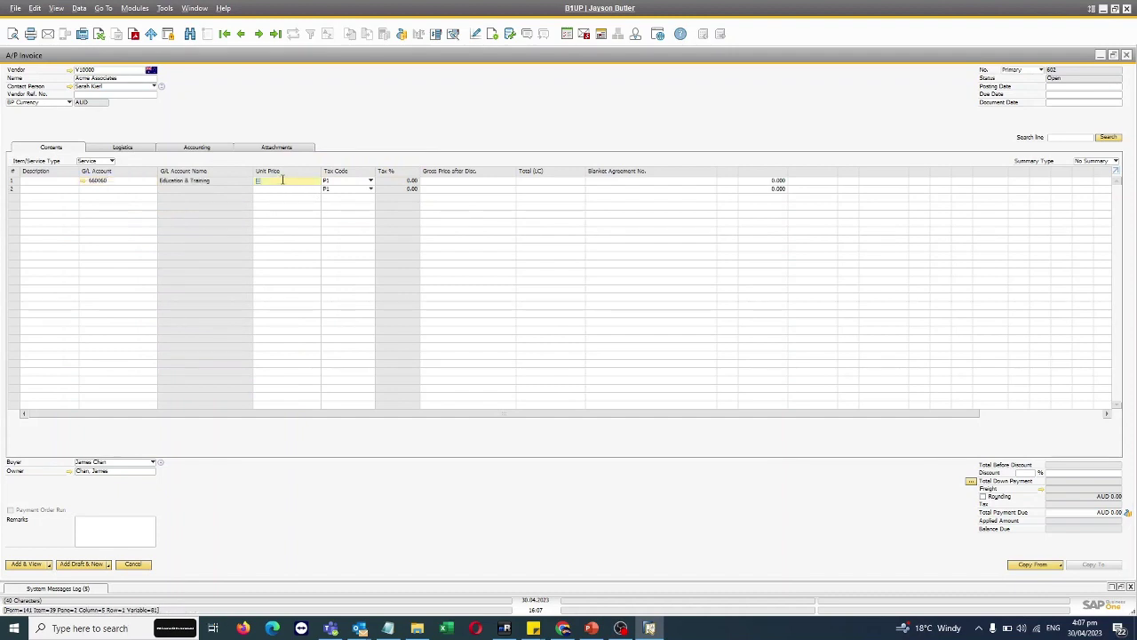
pyautogui.press('Tab')
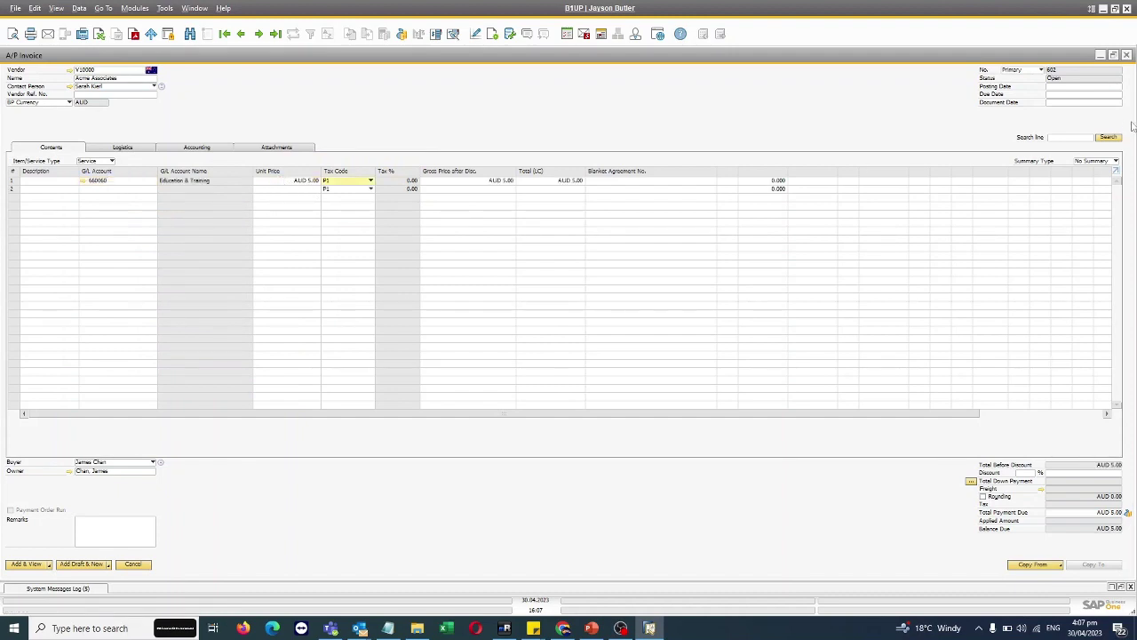
# Step: Fill in the invoice dates with posting and document date 30.04.2023, then add the A/P invoice and close its form
pyautogui.click(1063, 87)
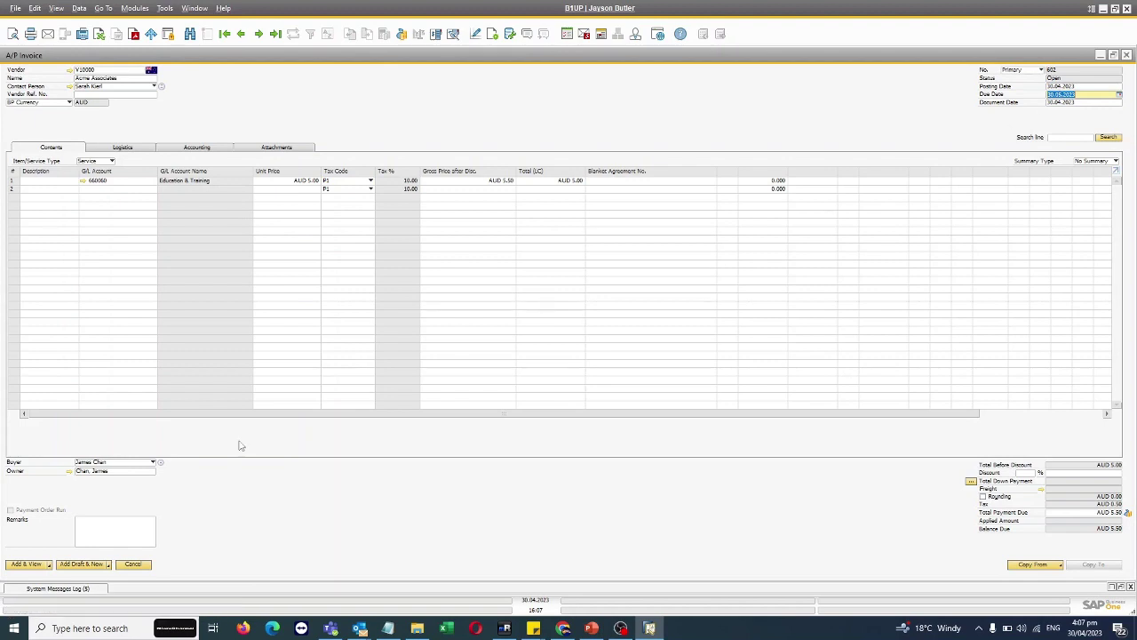
pyautogui.click(33, 564)
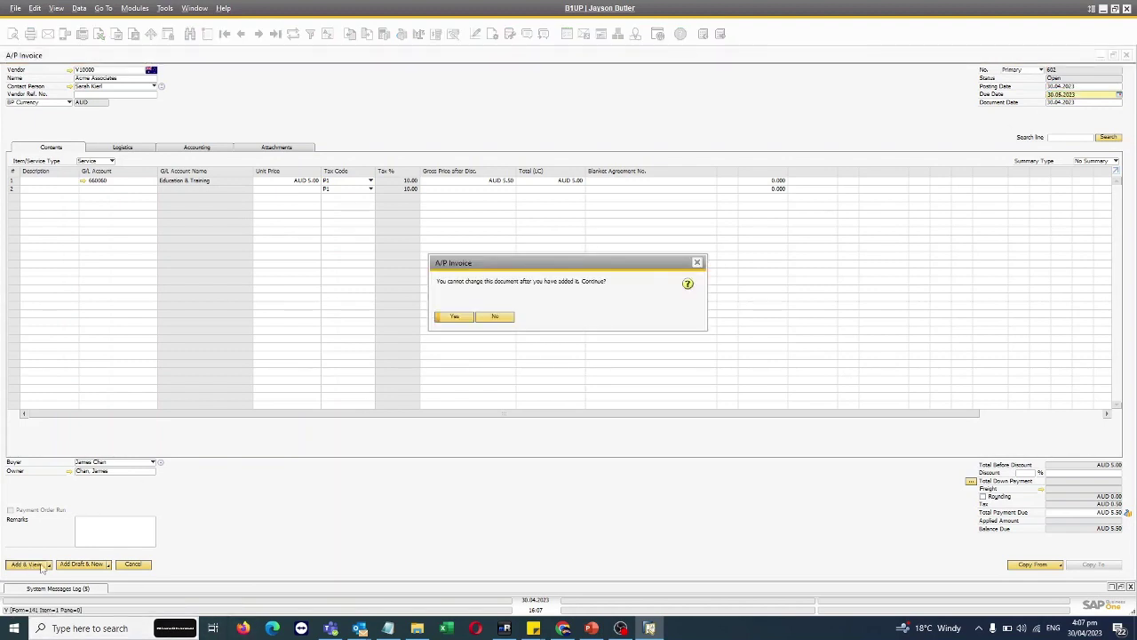
pyautogui.click(454, 317)
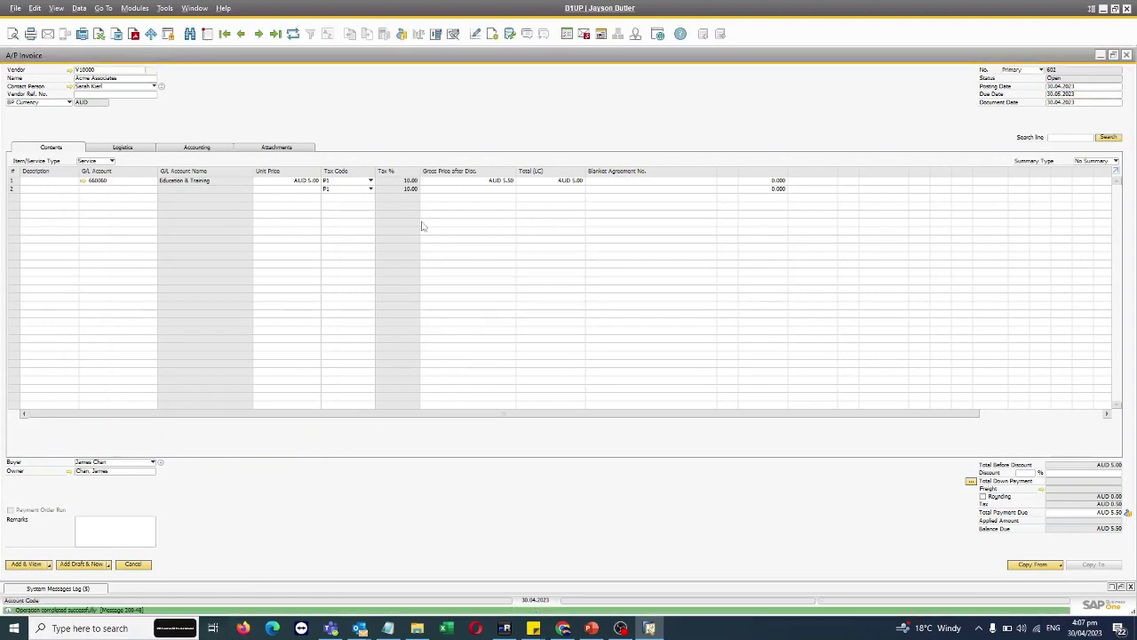
pyautogui.click(129, 566)
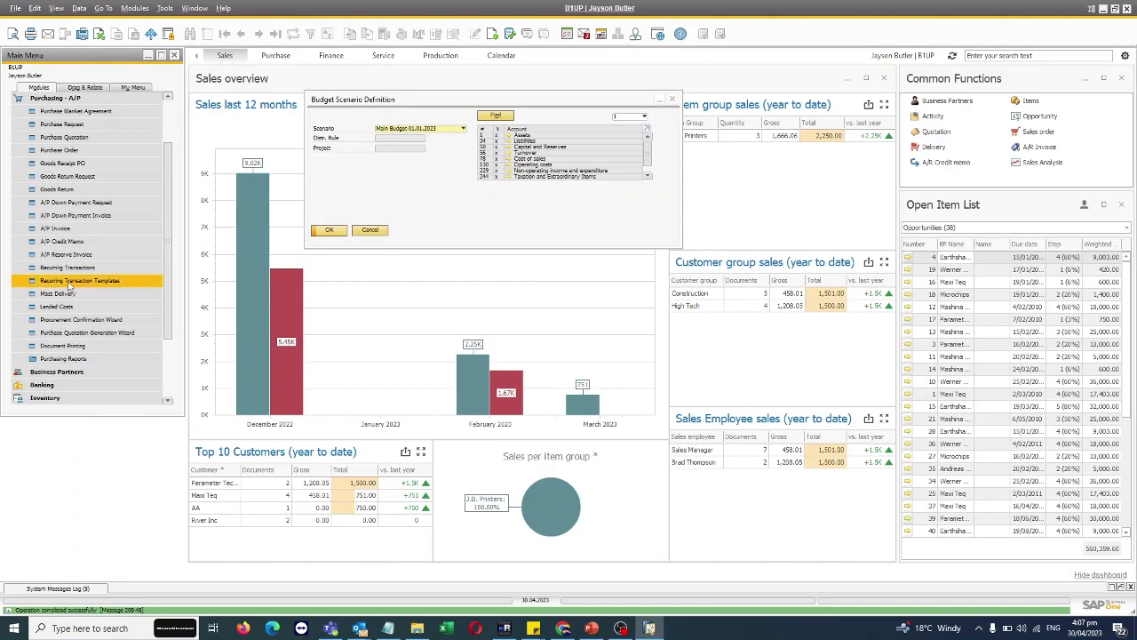
# Step: Reopen the Main Budget scenario with only budgeted accounts listed, check the Education & Training actual amount, and close the setup
pyautogui.click(329, 232)
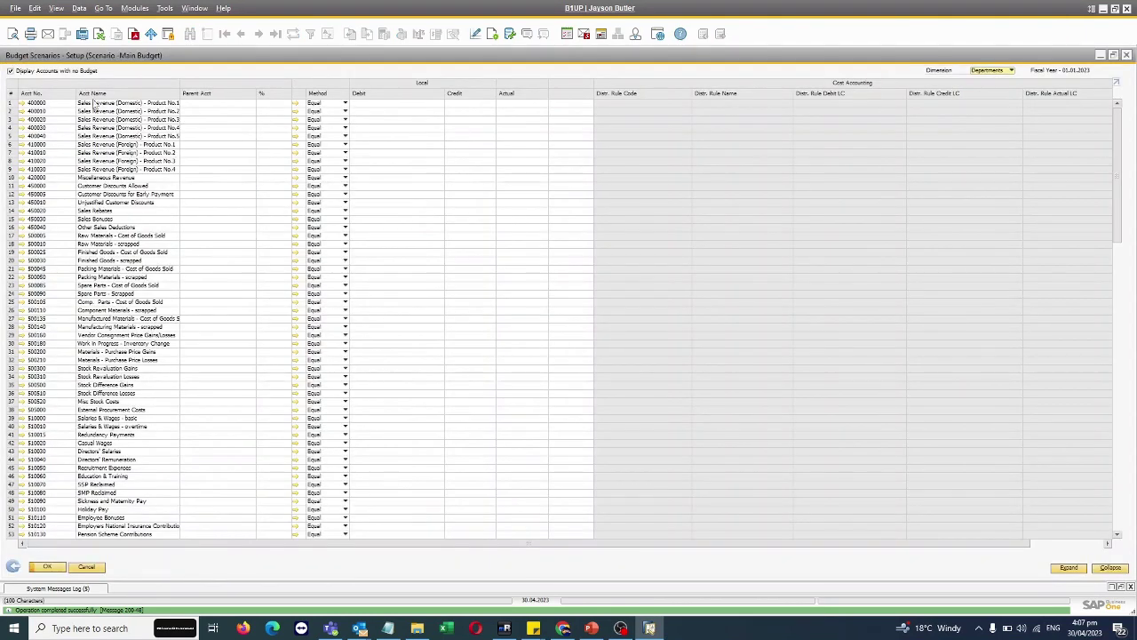
pyautogui.click(75, 71)
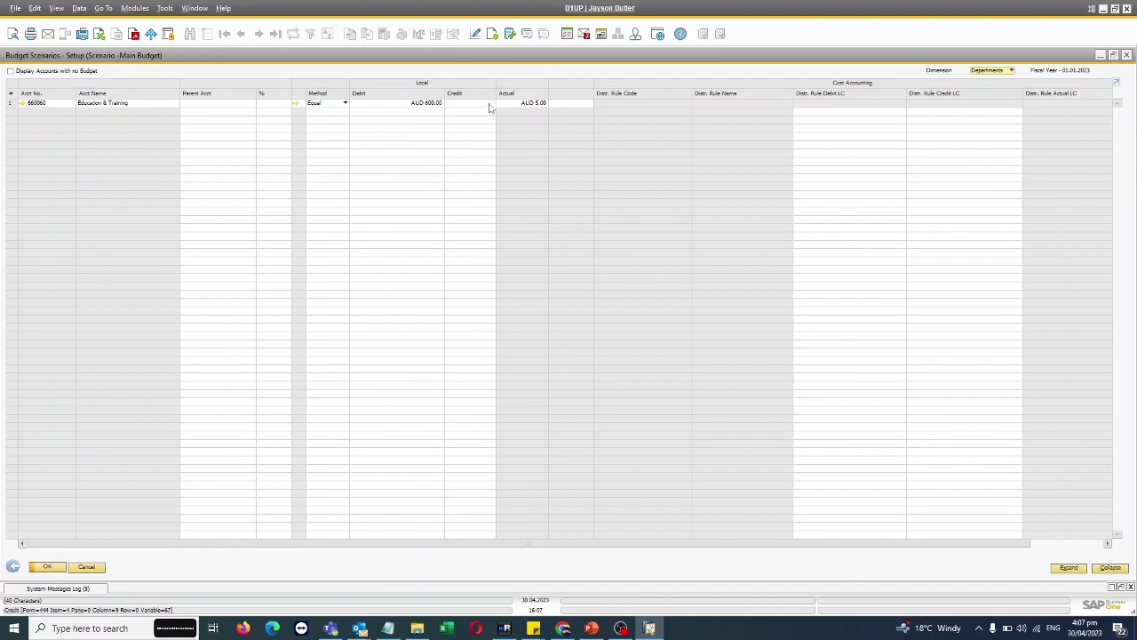
pyautogui.click(103, 568)
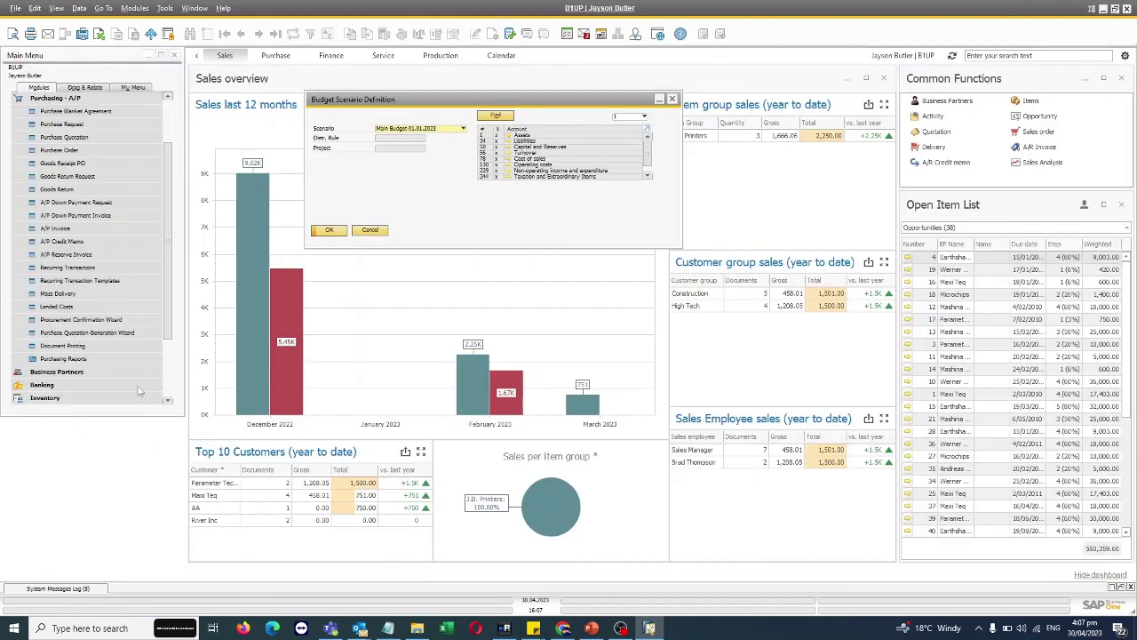
# Step: Close the Budget Scenario Definition and open the selection criteria of the Budget Report from the financial budget reports
pyautogui.click(89, 98)
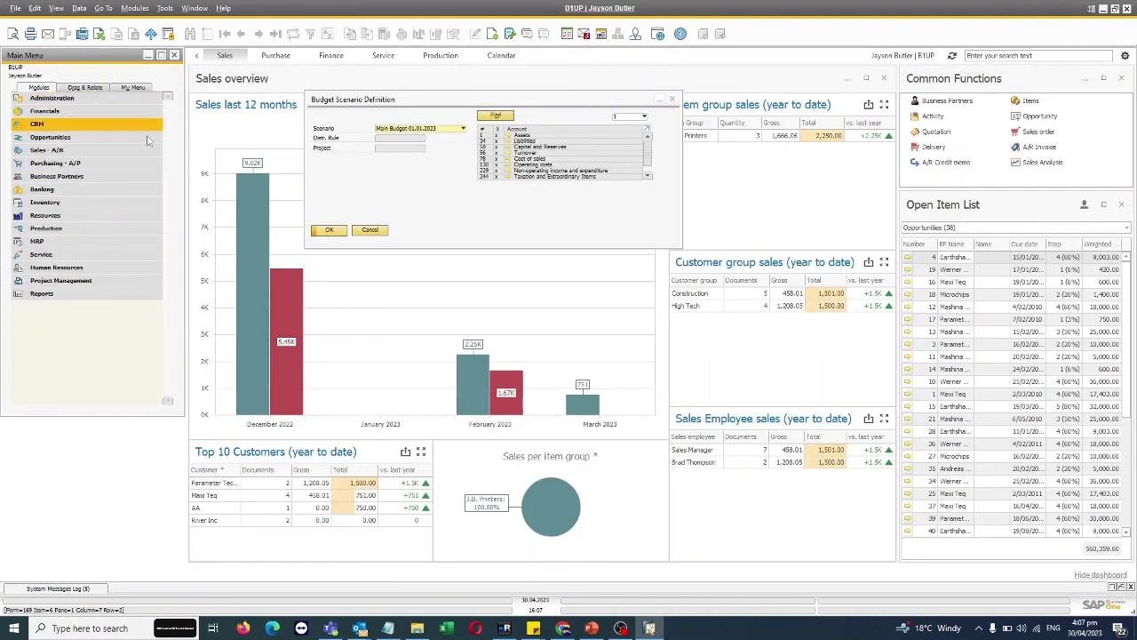
pyautogui.click(44, 110)
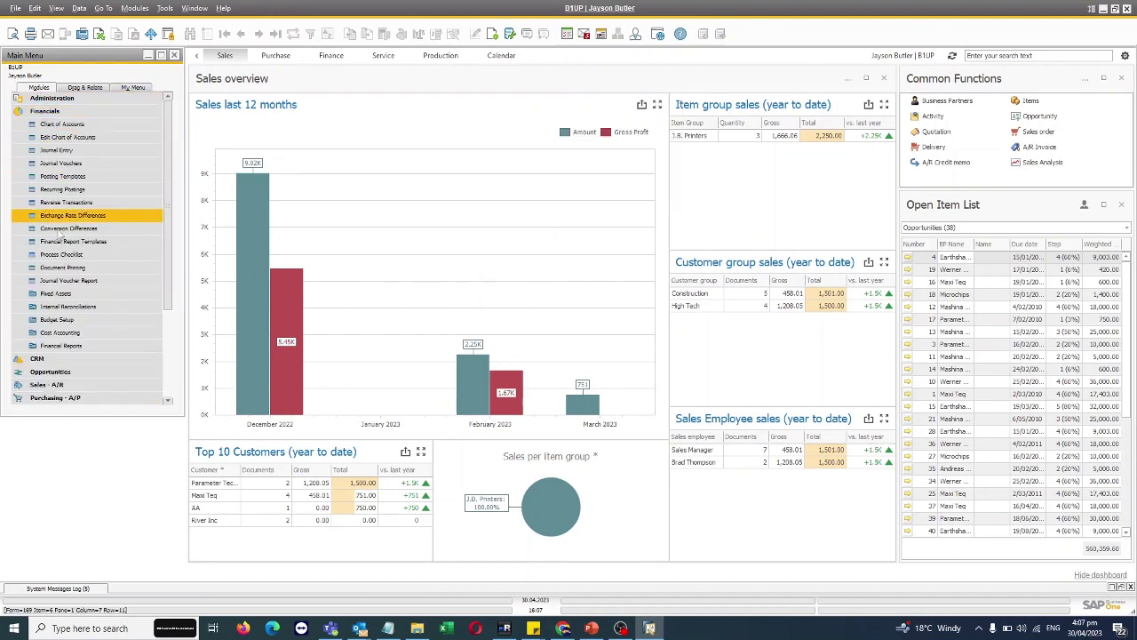
pyautogui.click(62, 346)
pyautogui.click(70, 398)
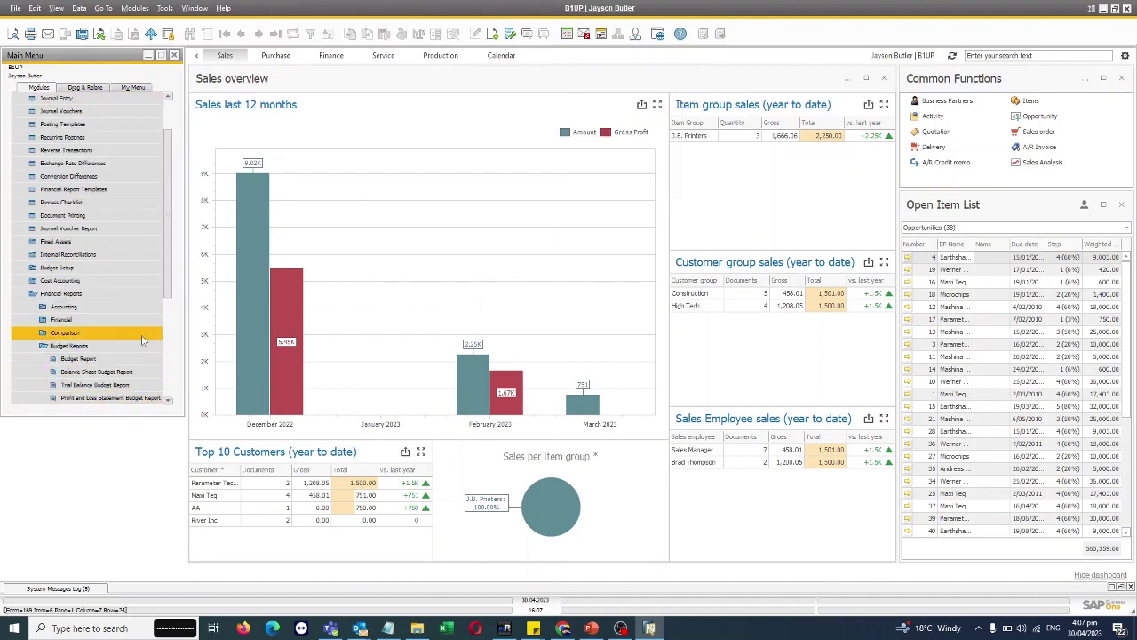
pyautogui.scroll(-2, 62, 356)
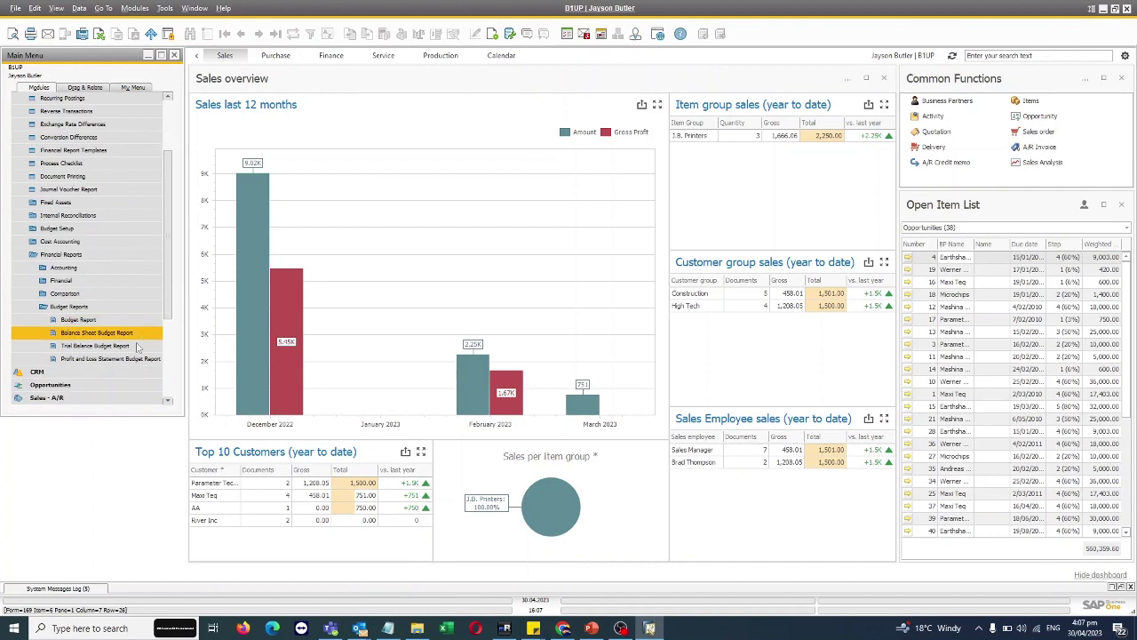
pyautogui.click(78, 321)
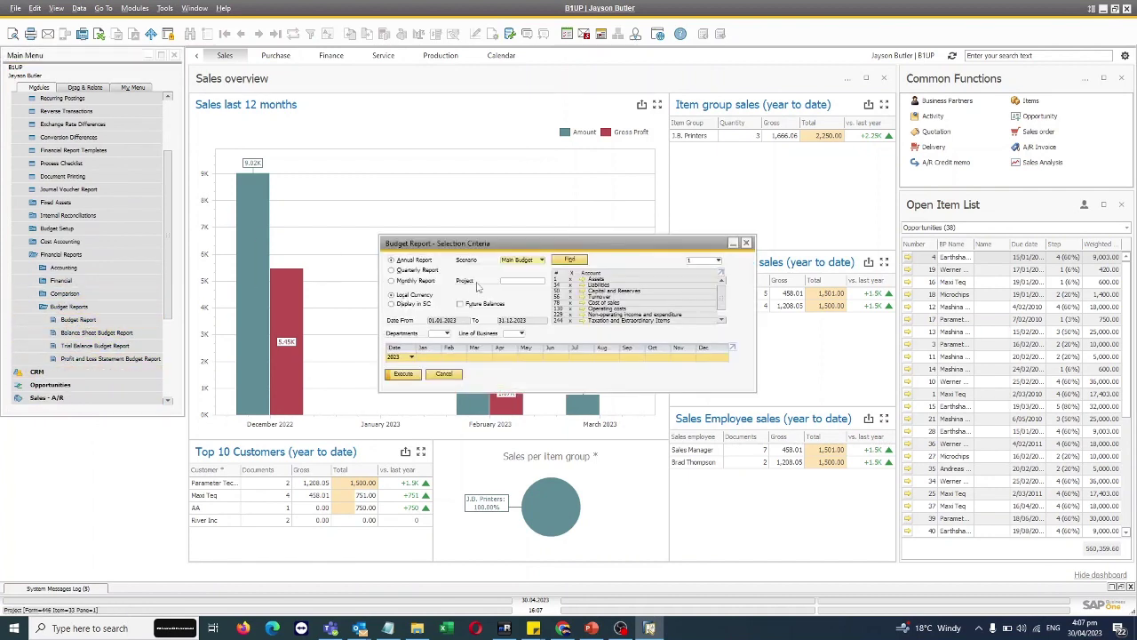
# Step: Try the quarterly and monthly report options for the Main Budget scenario, selecting single months such as August 2023
pyautogui.click(539, 259)
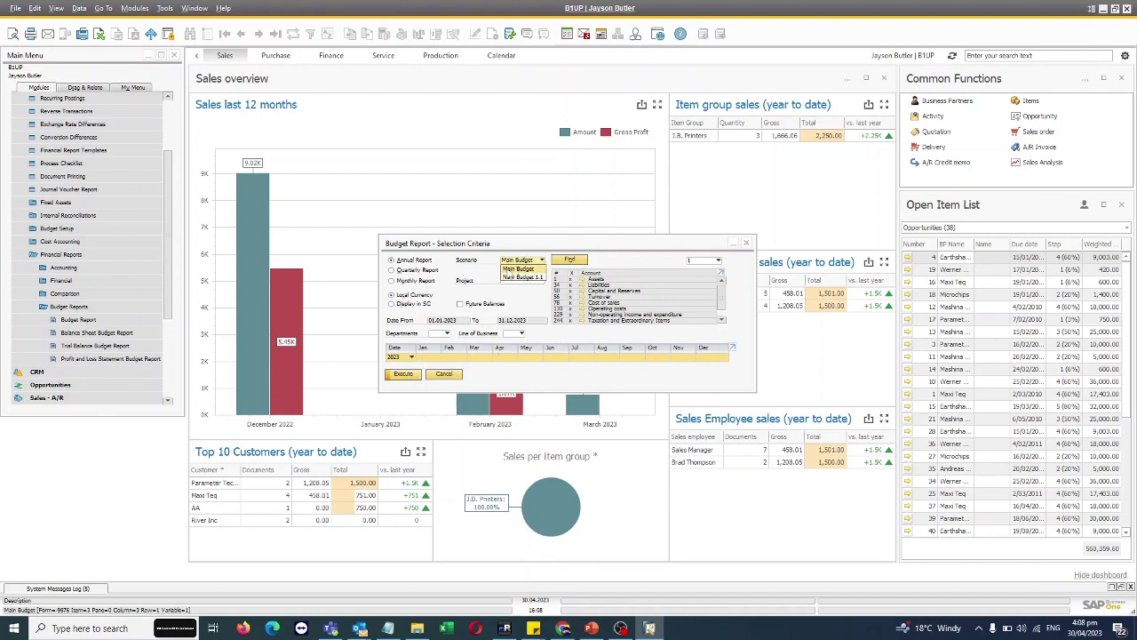
pyautogui.click(416, 270)
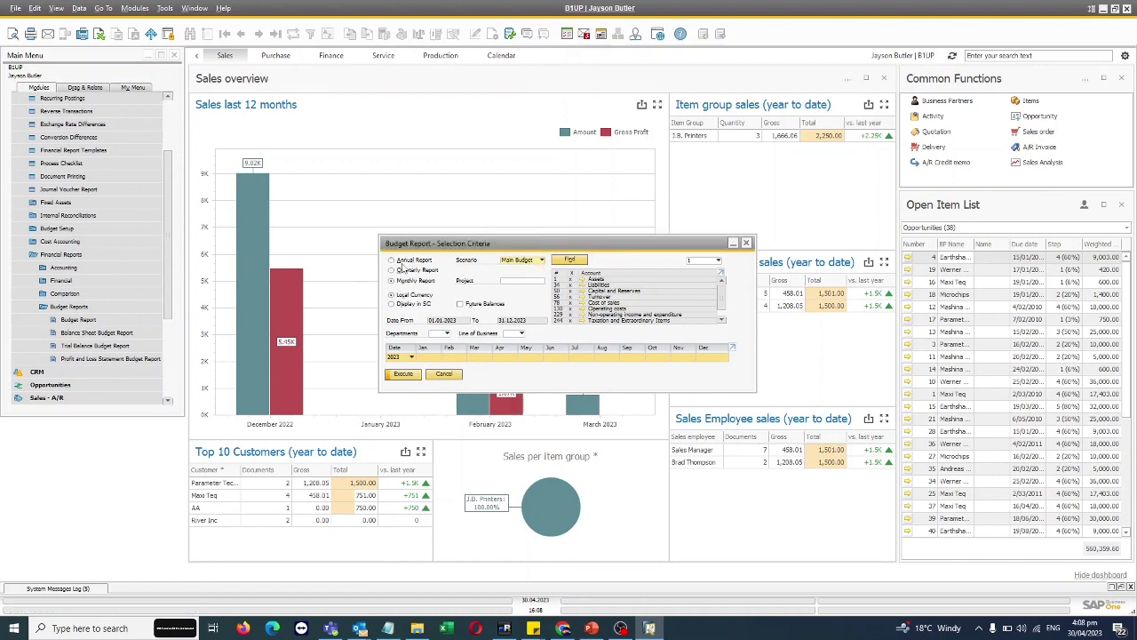
pyautogui.click(407, 280)
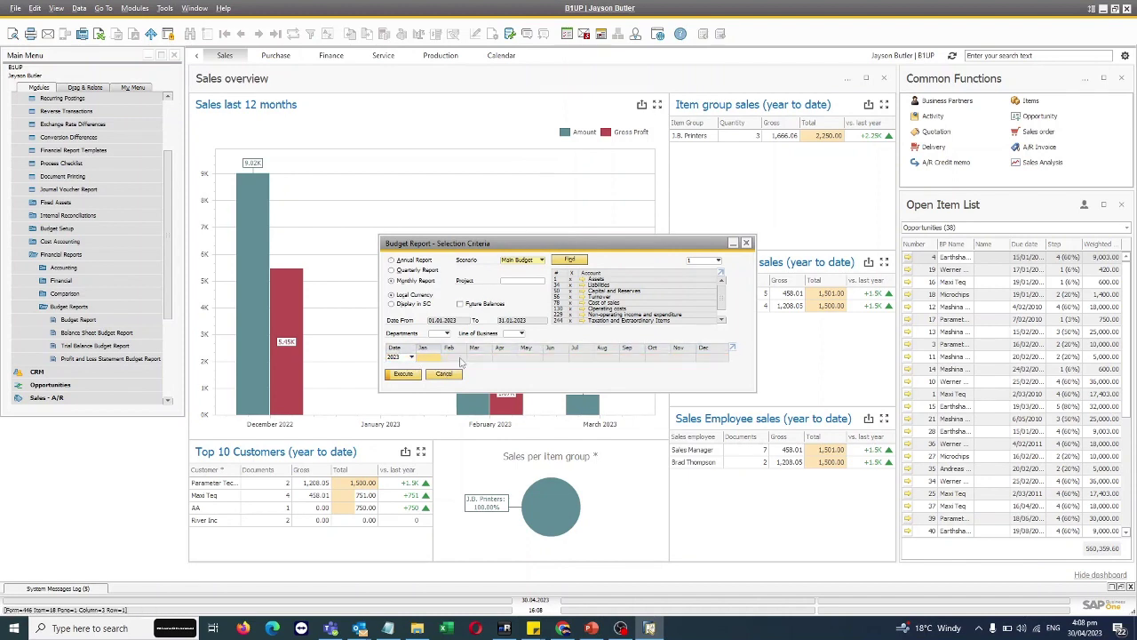
pyautogui.click(555, 357)
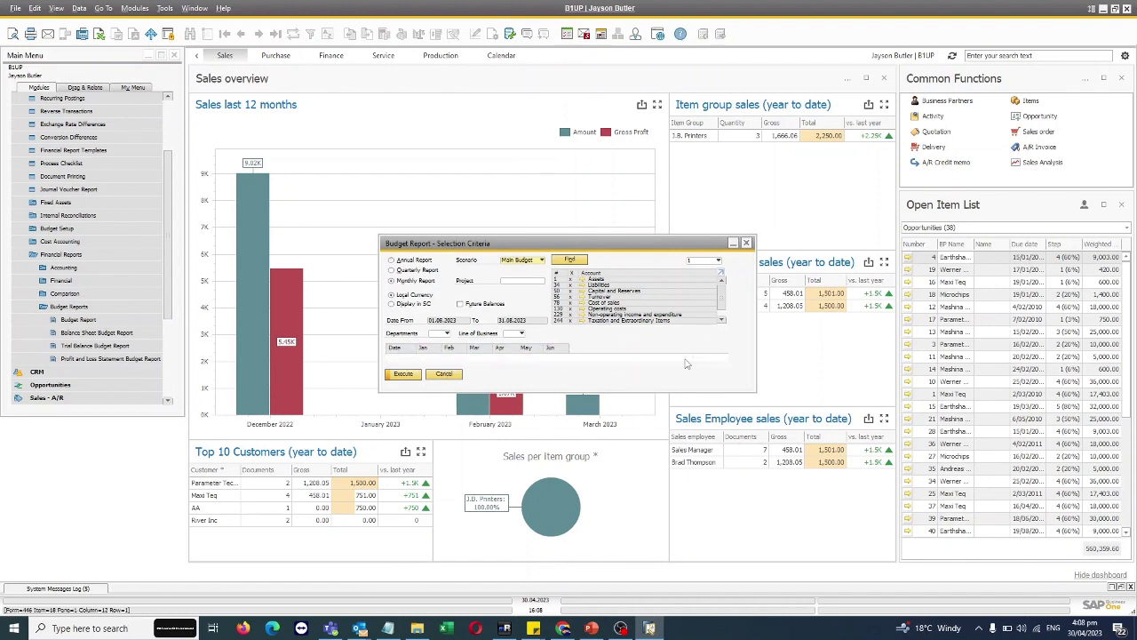
pyautogui.click(712, 358)
# Step: Run the annual Budget Report of the Main Budget scenario for 2023 and expand it to account level 10
pyautogui.click(397, 261)
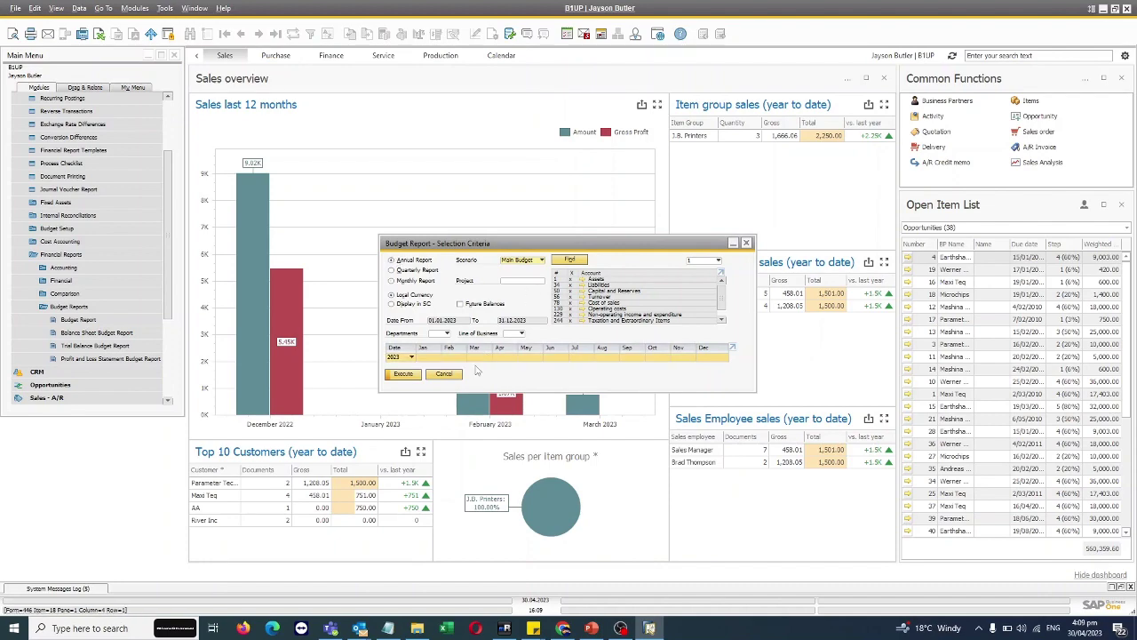
pyautogui.click(402, 375)
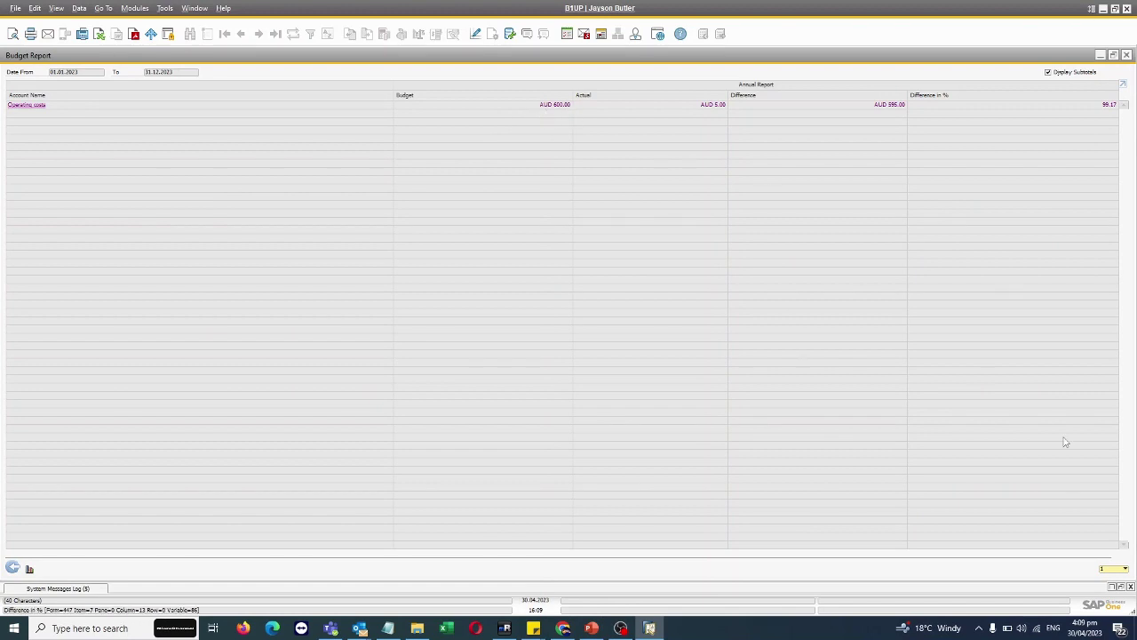
pyautogui.click(1119, 569)
pyautogui.click(1104, 561)
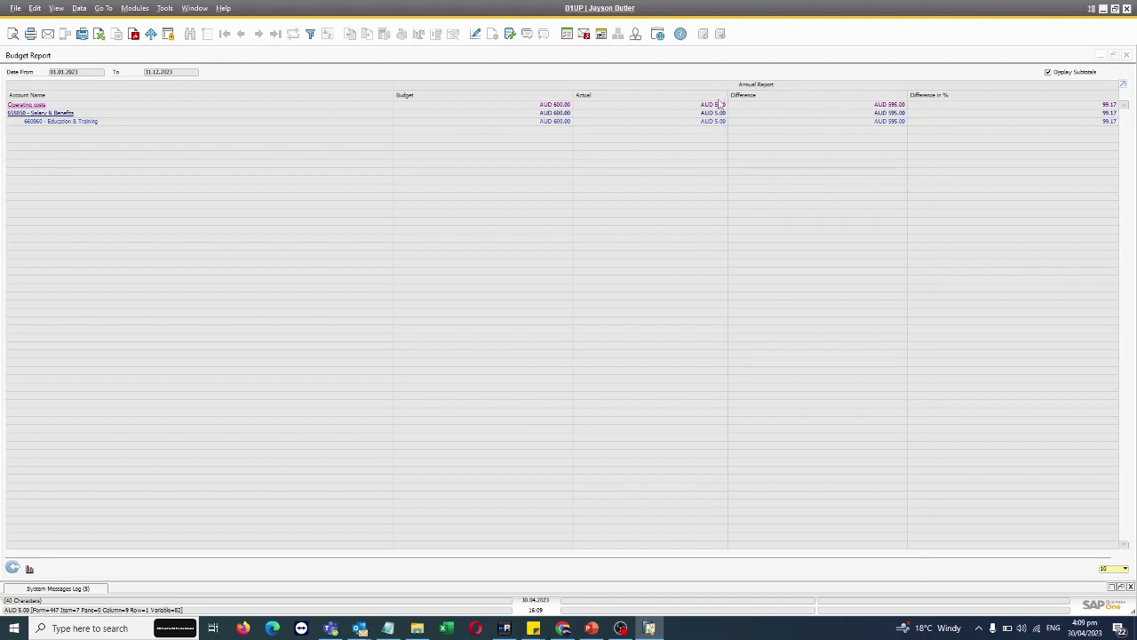
# Step: Rerun the Budget Report as a monthly report covering 01.01.2023 to 31.12.2023 and expand it to account level 10
pyautogui.click(11, 569)
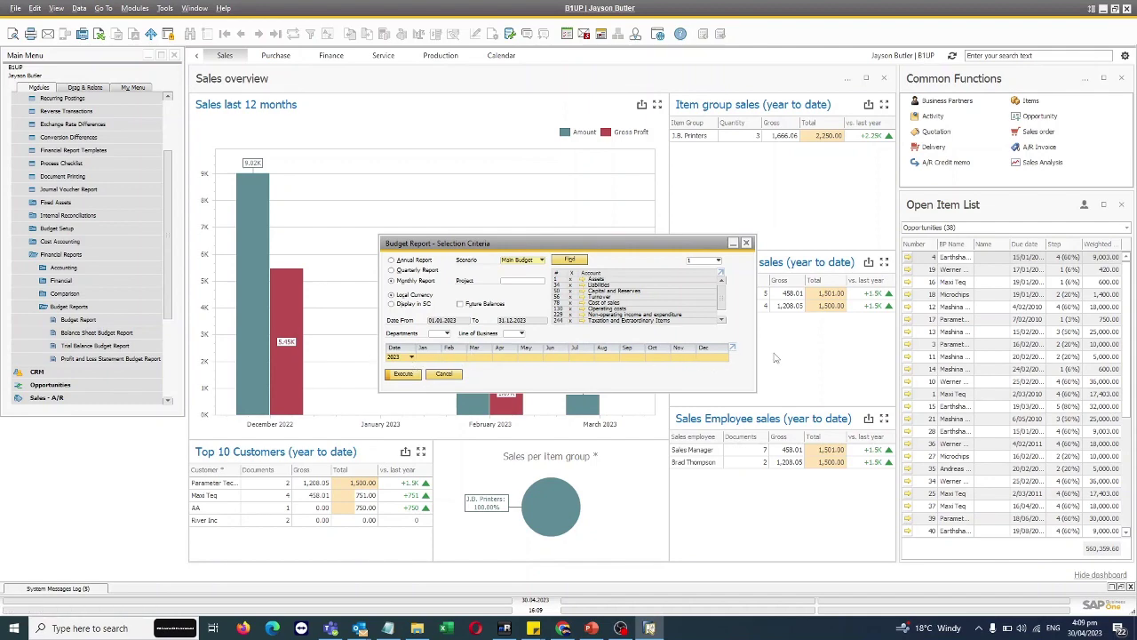
pyautogui.click(419, 374)
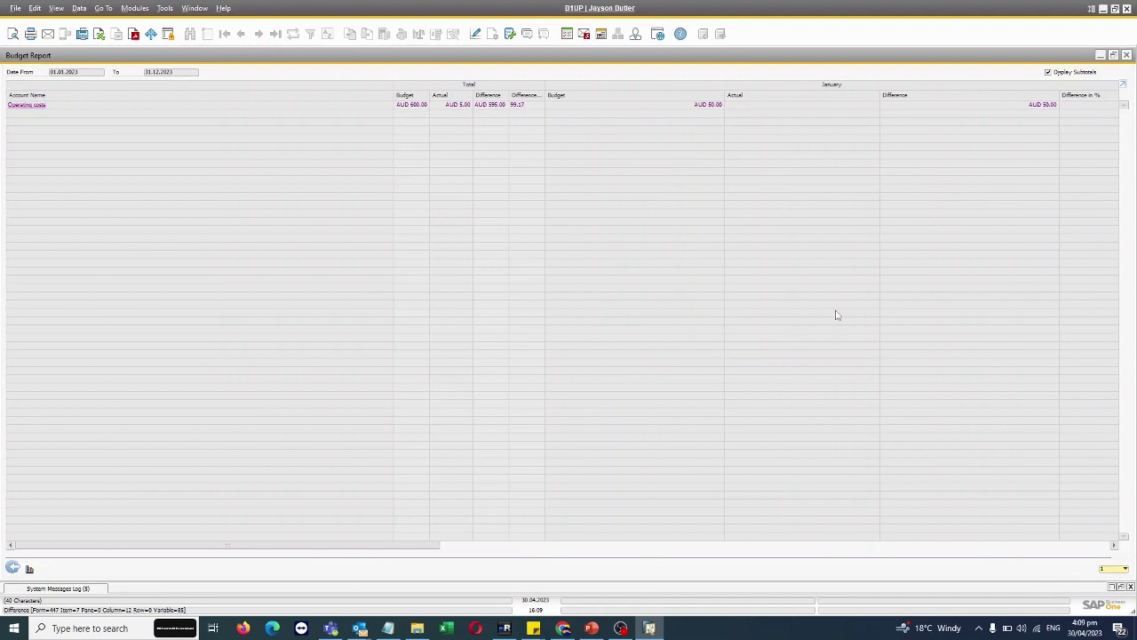
pyautogui.click(1121, 568)
pyautogui.click(1107, 559)
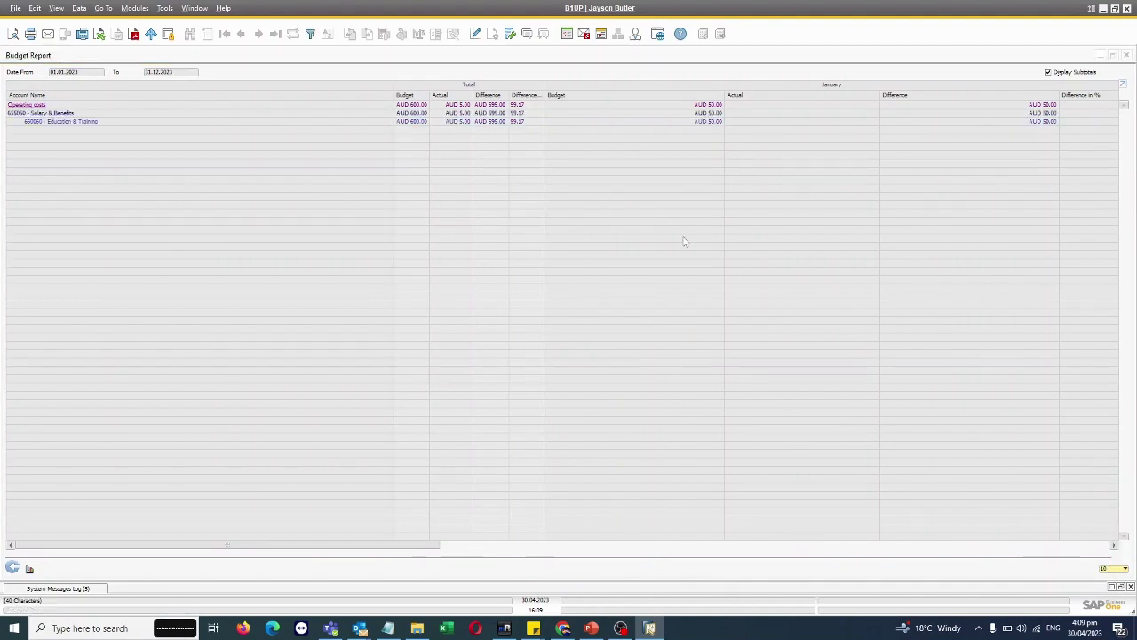
# Step: Examine the monthly budget, actual and difference columns for Education & Training, and close the report and its selection criteria
pyautogui.moveTo(356, 546); pyautogui.dragTo(620, 549)
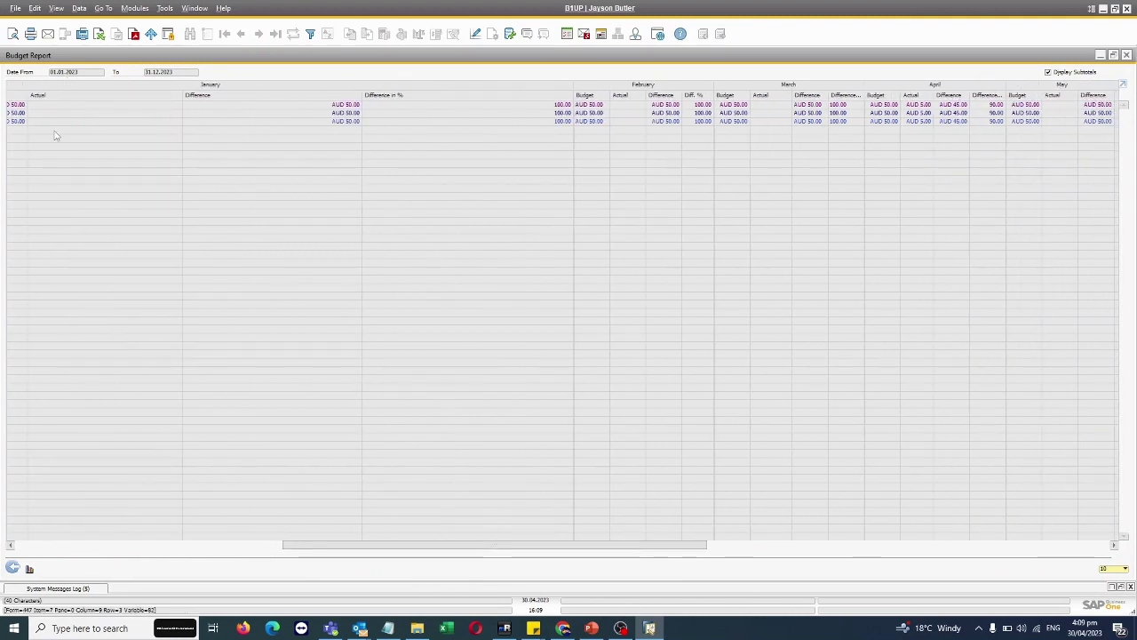
pyautogui.moveTo(385, 549); pyautogui.dragTo(318, 548)
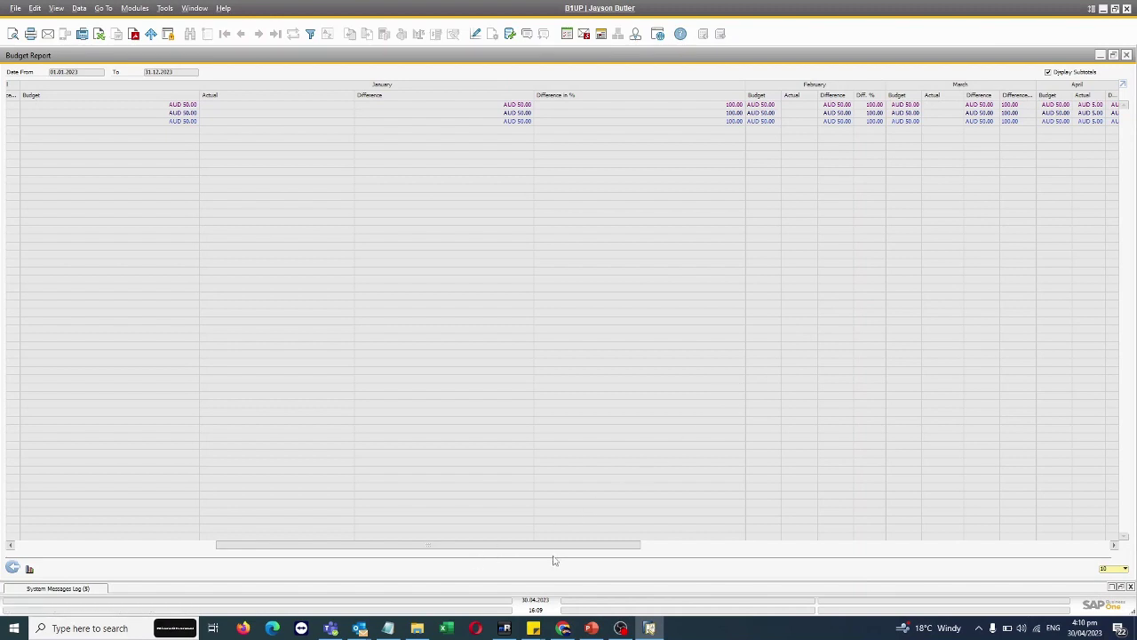
pyautogui.moveTo(560, 545); pyautogui.dragTo(705, 518)
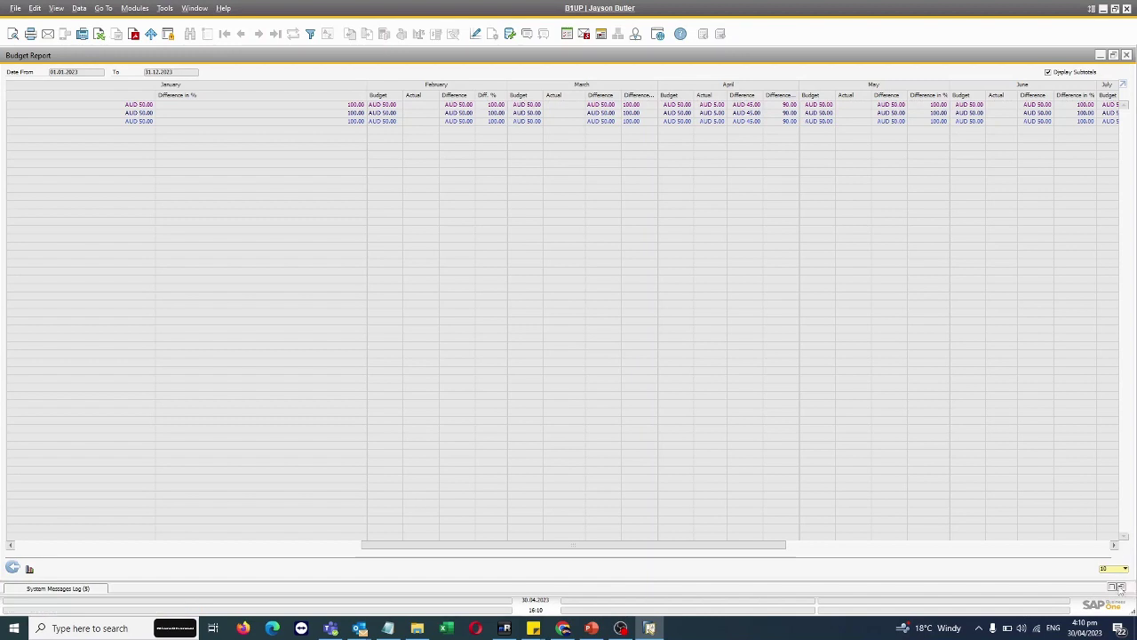
pyautogui.click(14, 568)
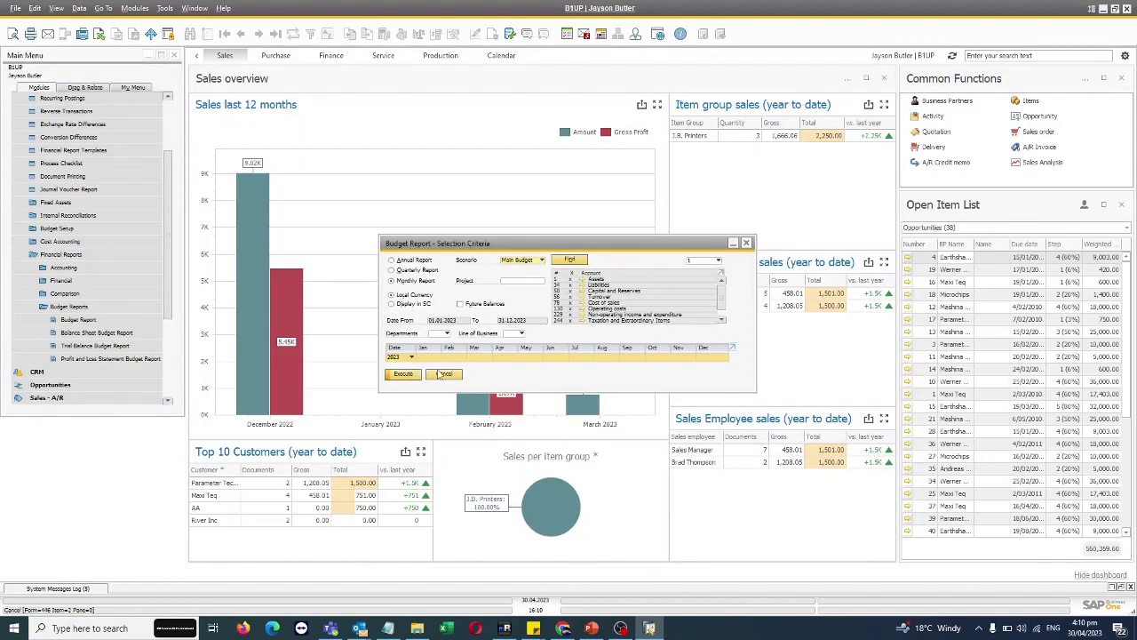
pyautogui.click(443, 374)
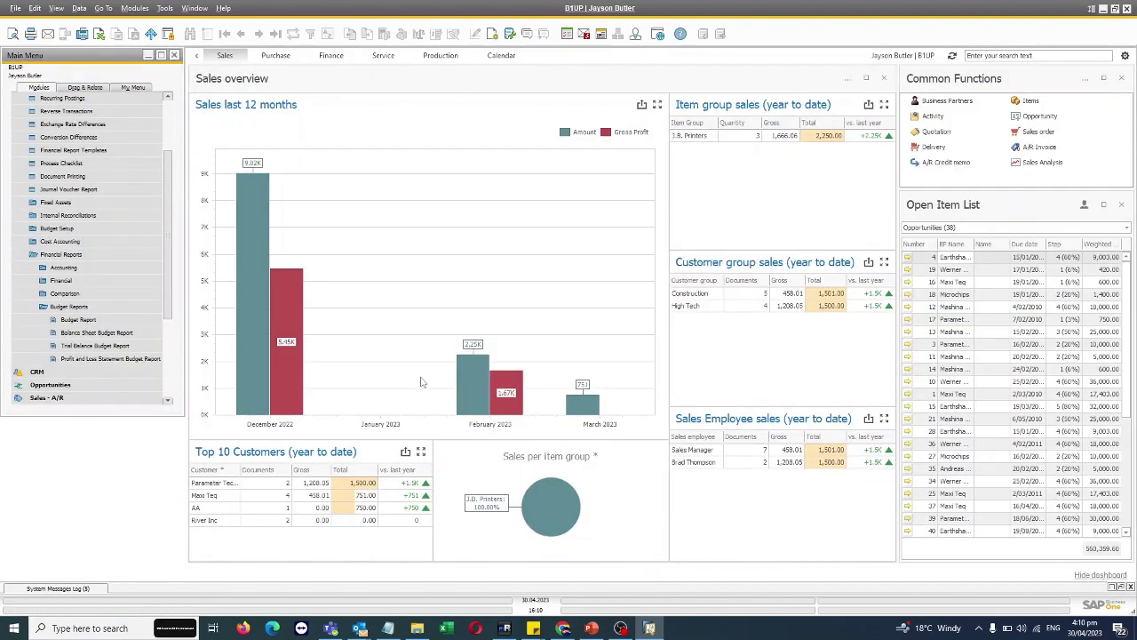
# Step: Run the annual Balance Sheet Budget Report of the Main Budget scenario to 31.12.2023 and expand it to account level 10
pyautogui.click(73, 349)
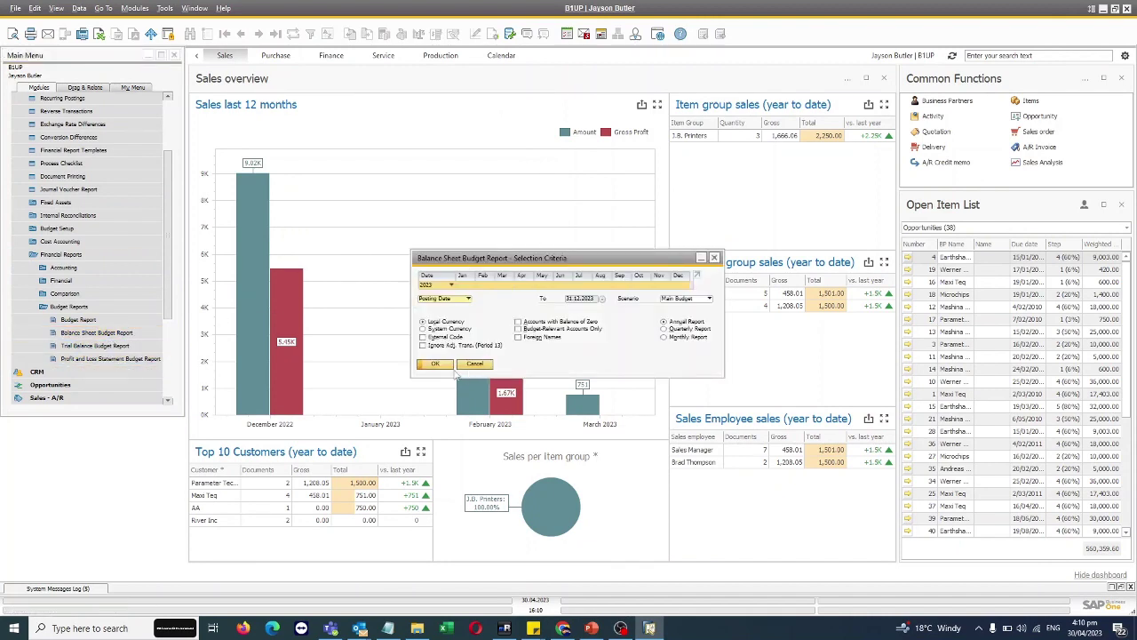
pyautogui.click(437, 364)
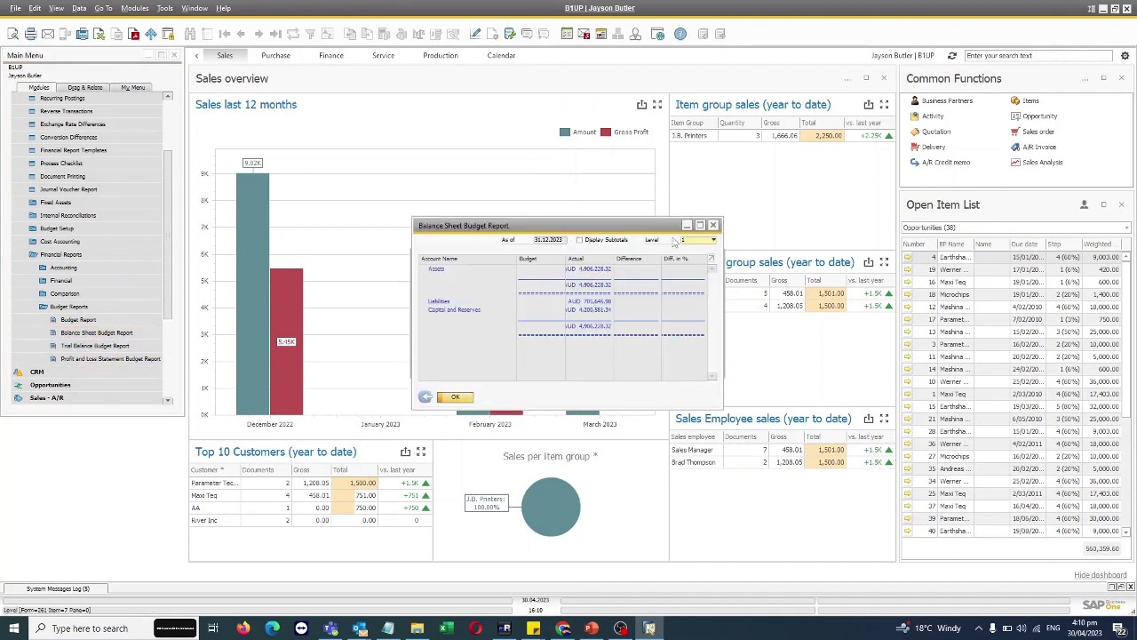
pyautogui.click(700, 225)
pyautogui.click(1125, 69)
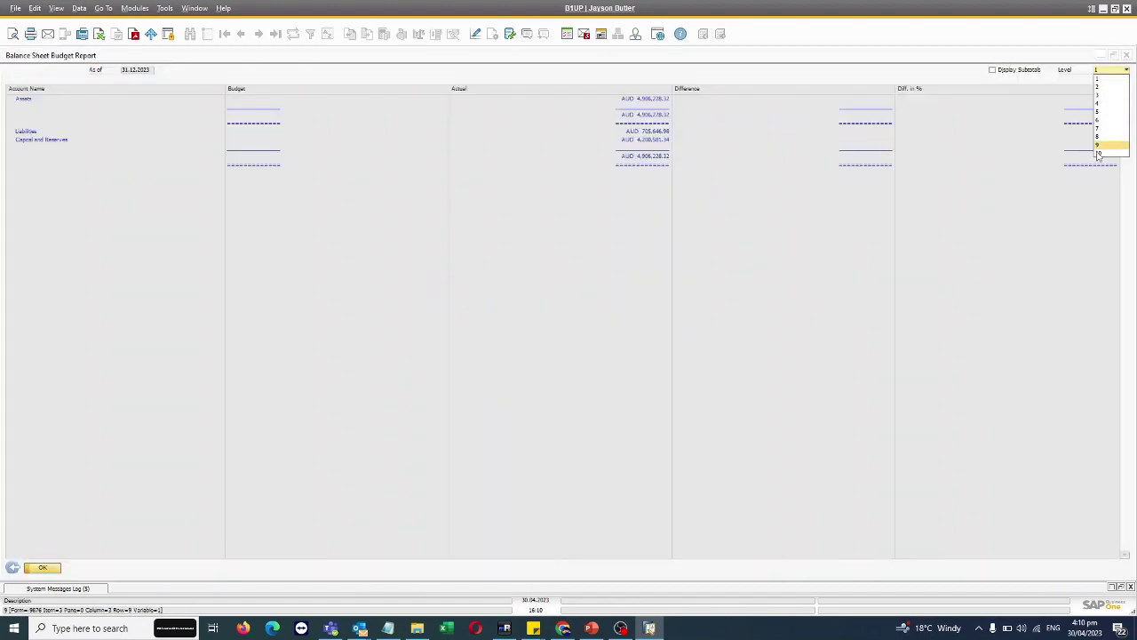
pyautogui.click(1098, 160)
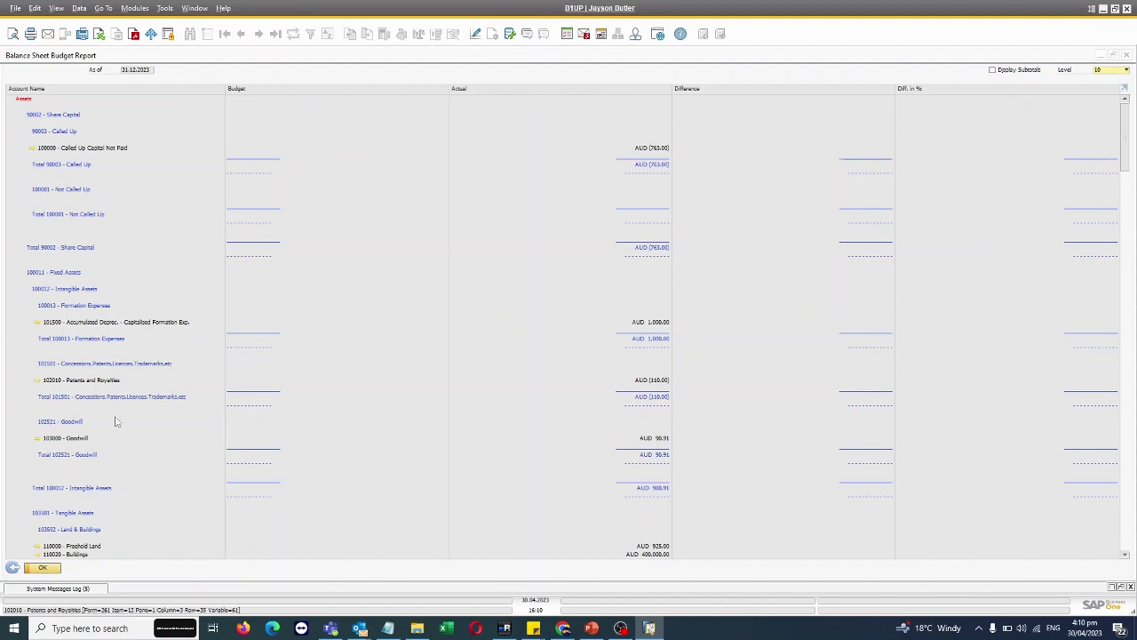
# Step: Examine the asset accounts' budget and actual columns, and close the Balance Sheet Budget Report and its selection criteria
pyautogui.scroll(-3, 259, 160)
pyautogui.scroll(-5, 494, 240)
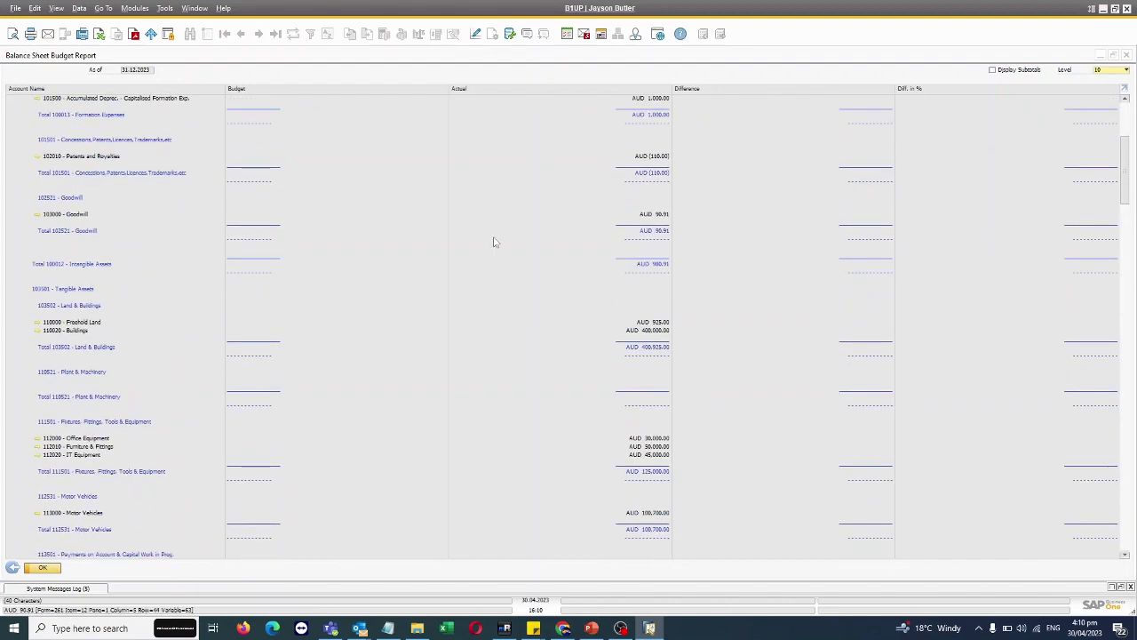
pyautogui.click(13, 569)
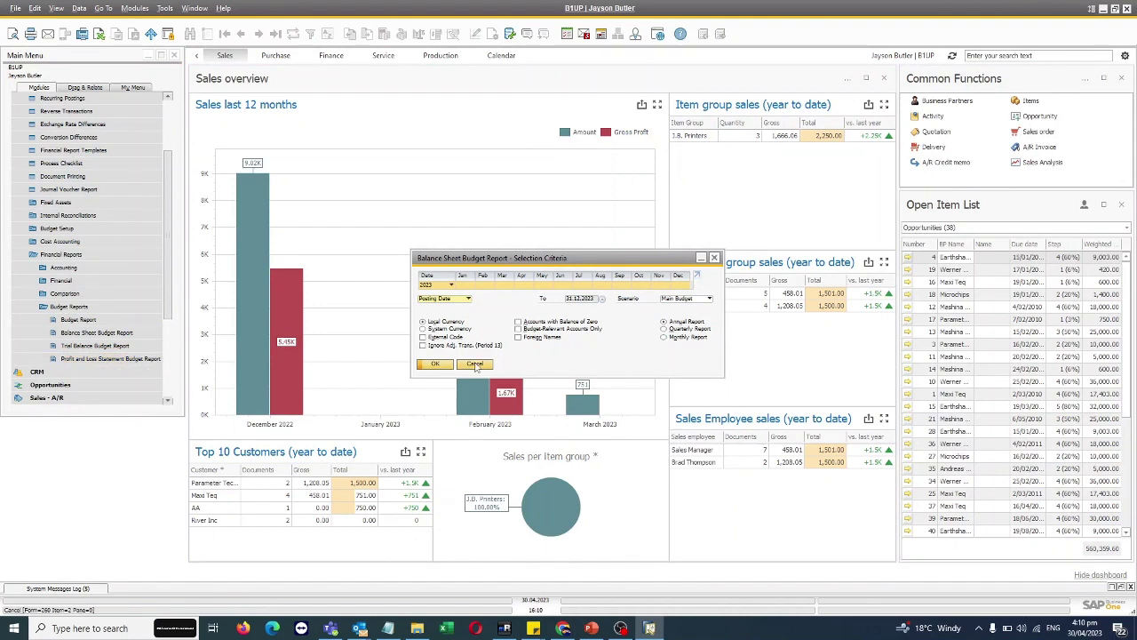
pyautogui.click(475, 364)
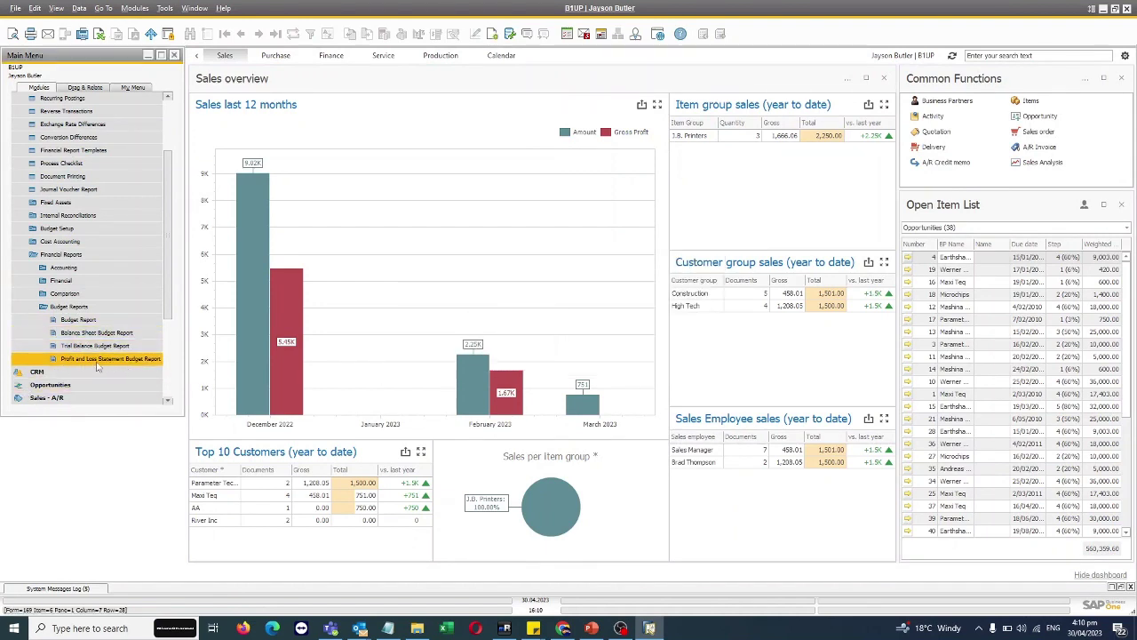
# Step: Open the budget setup of the Main Budget 01.01.2023 scenario
pyautogui.click(64, 307)
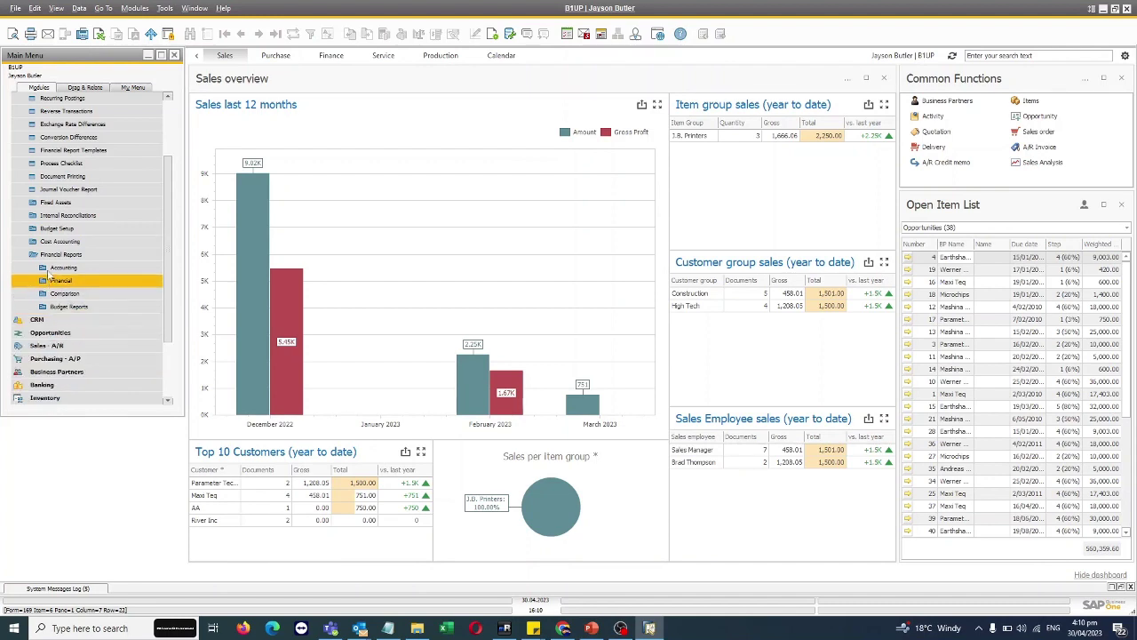
pyautogui.click(53, 257)
pyautogui.scroll(3, 62, 231)
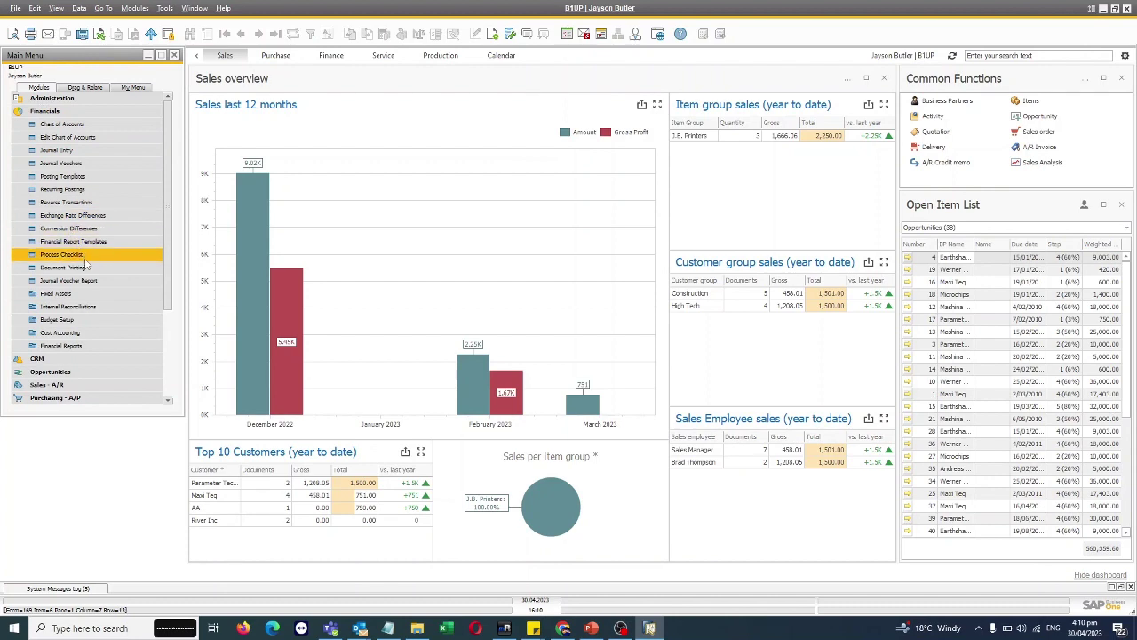
pyautogui.click(73, 321)
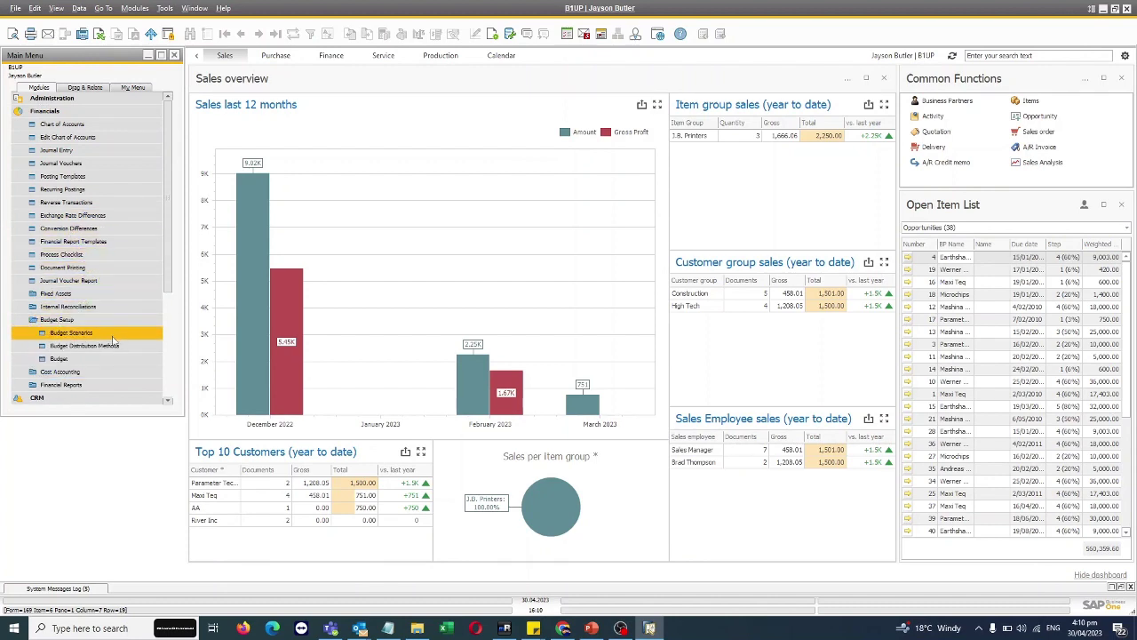
pyautogui.click(59, 371)
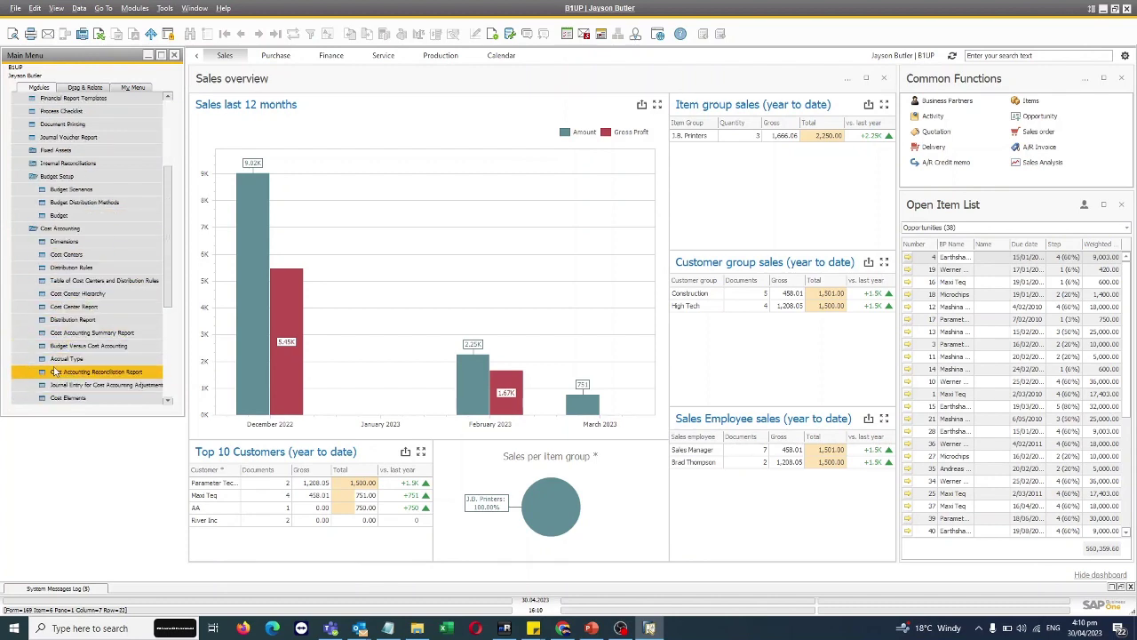
pyautogui.click(58, 215)
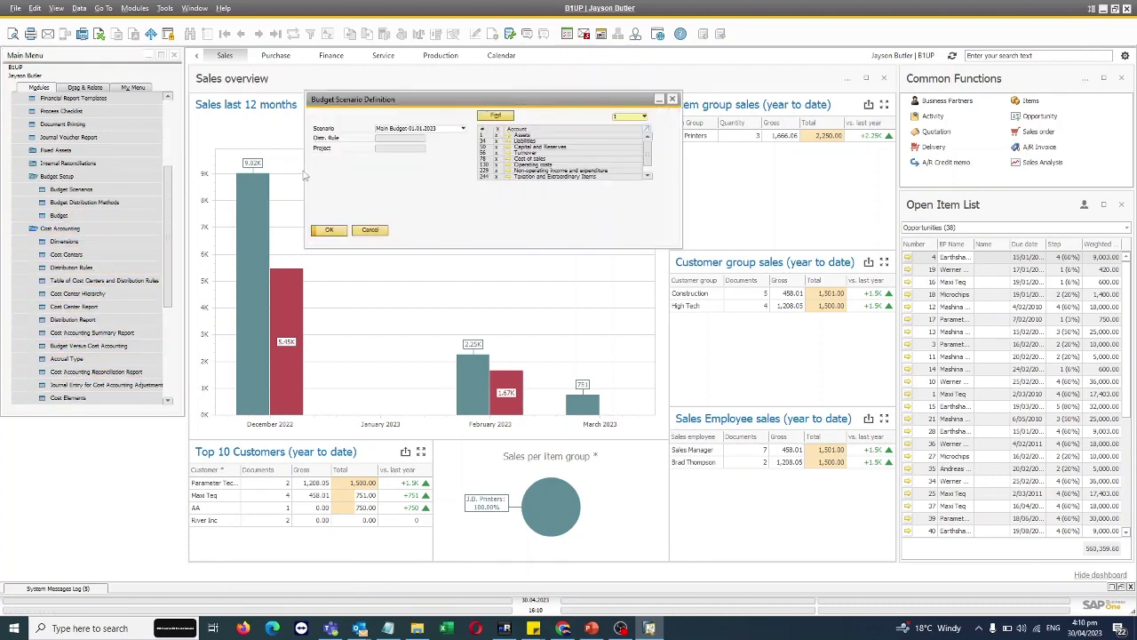
pyautogui.click(329, 230)
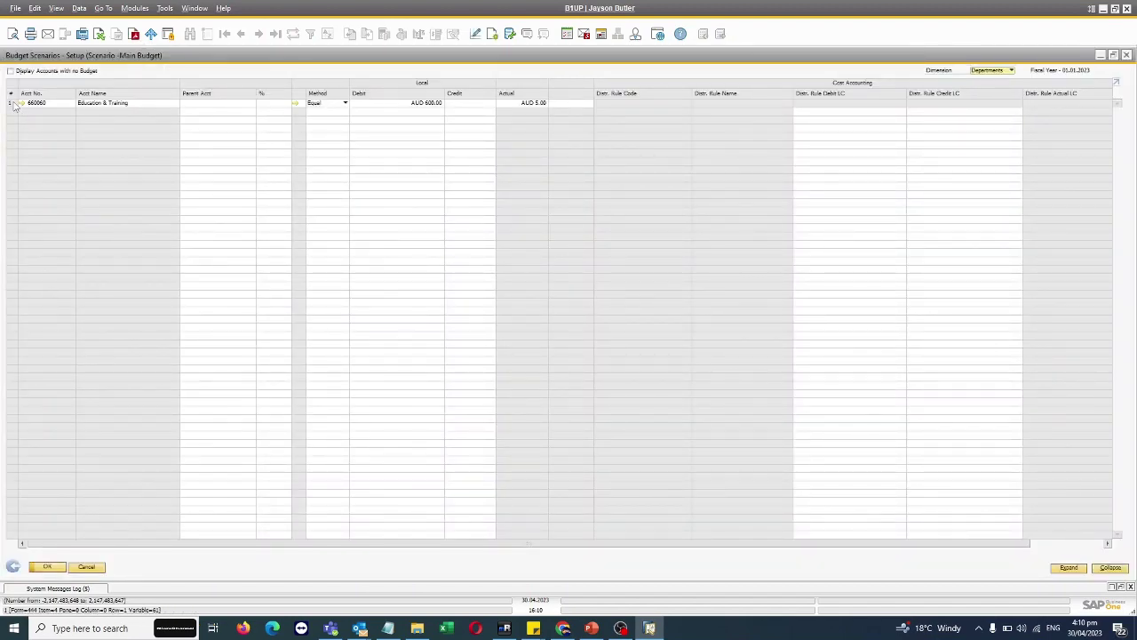
# Step: Add the cost center 01_Sales to the Education & Training budget row with a distribution rule debit of 100
pyautogui.click(15, 105)
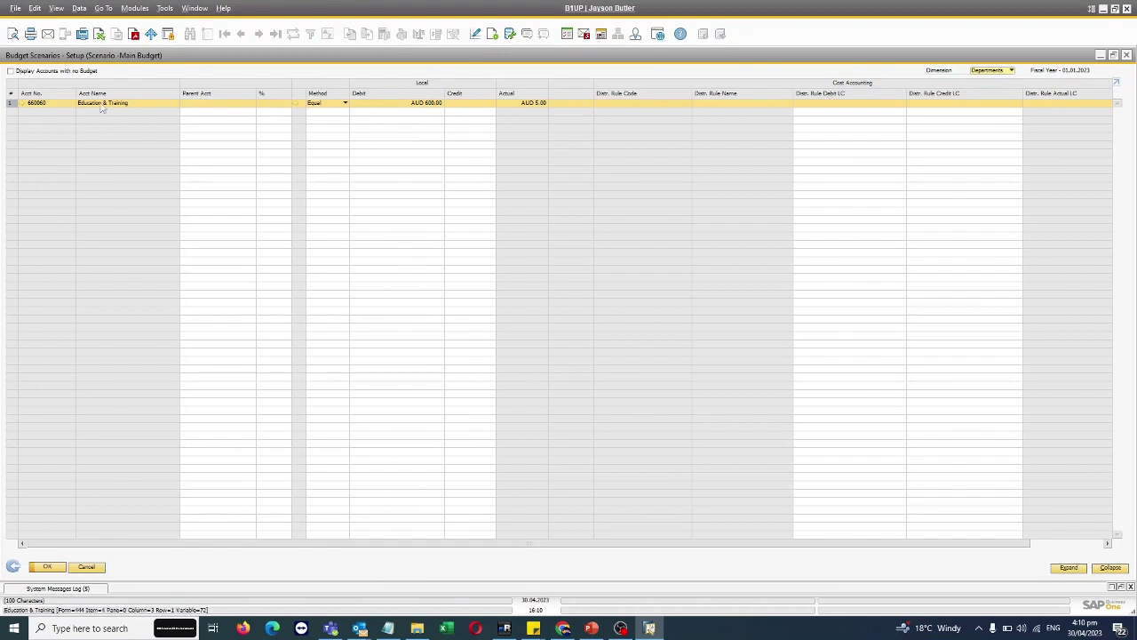
pyautogui.rightClick(13, 104)
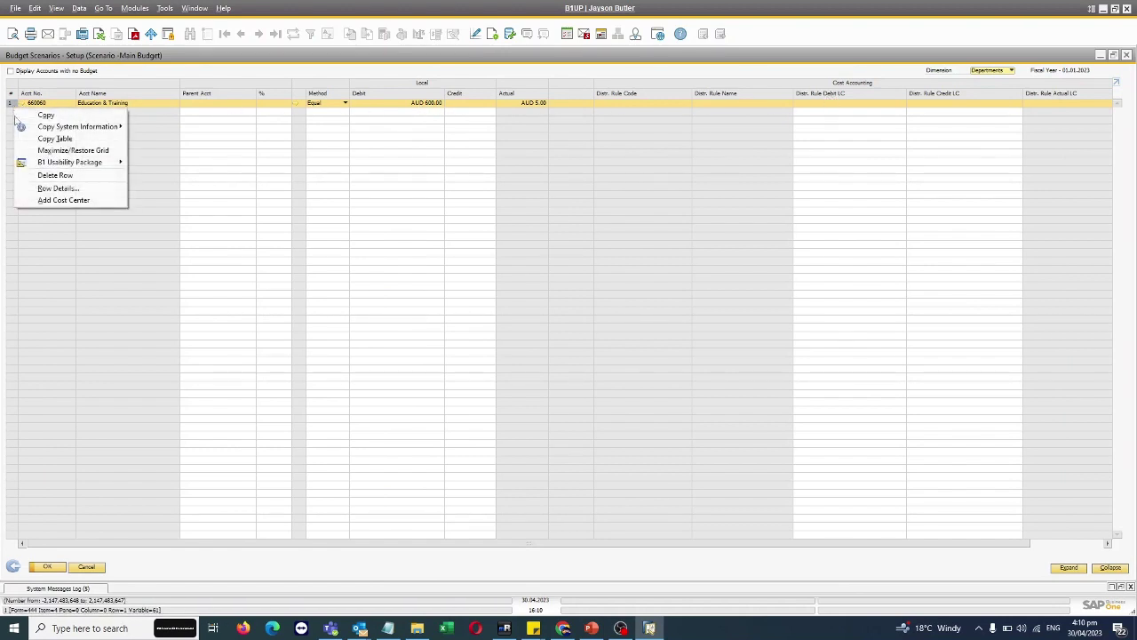
pyautogui.click(64, 199)
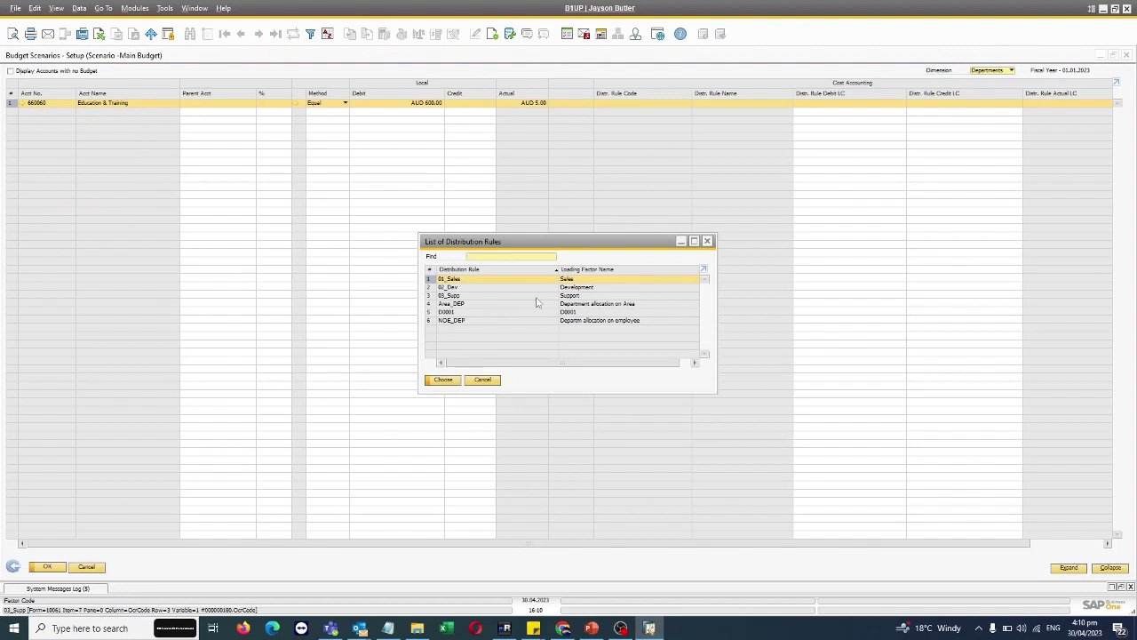
pyautogui.doubleClick(478, 281)
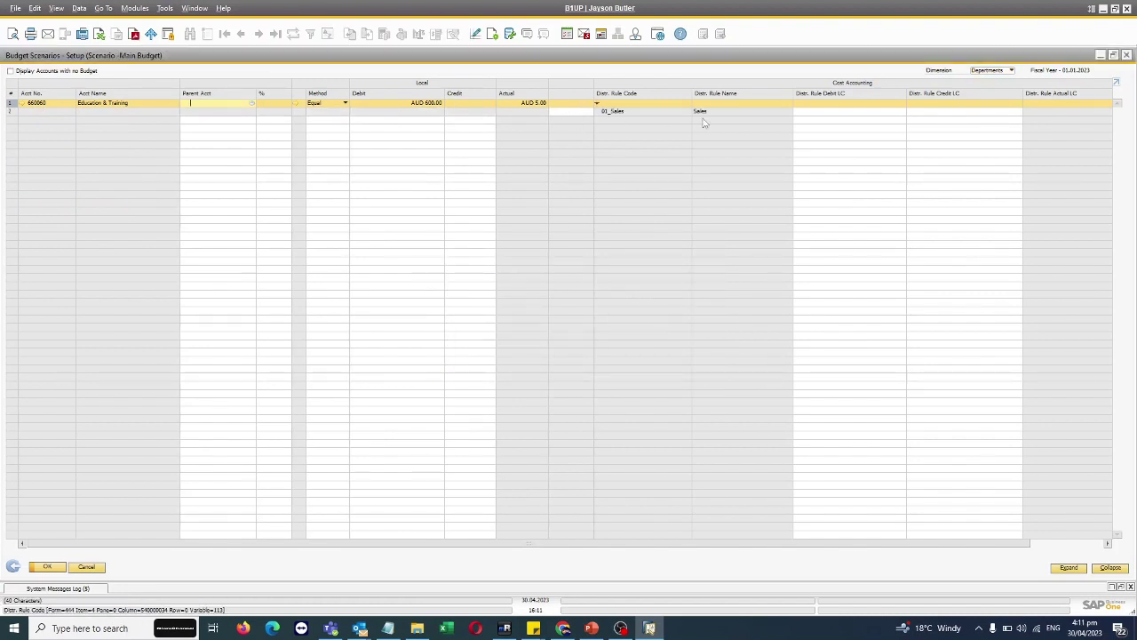
pyautogui.click(830, 112)
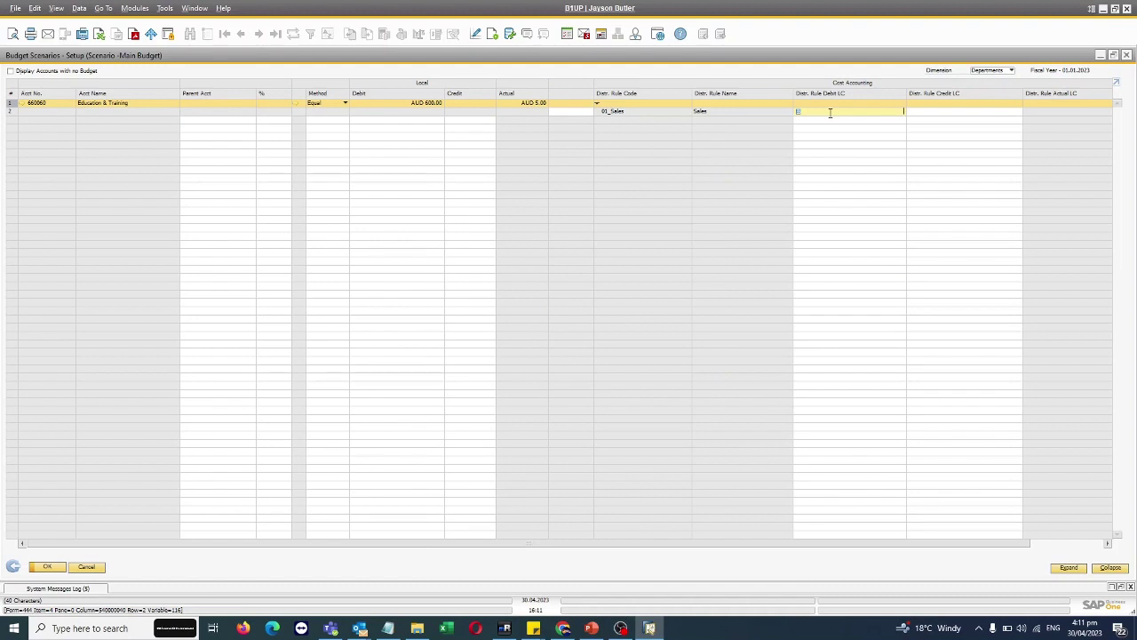
pyautogui.click(797, 112)
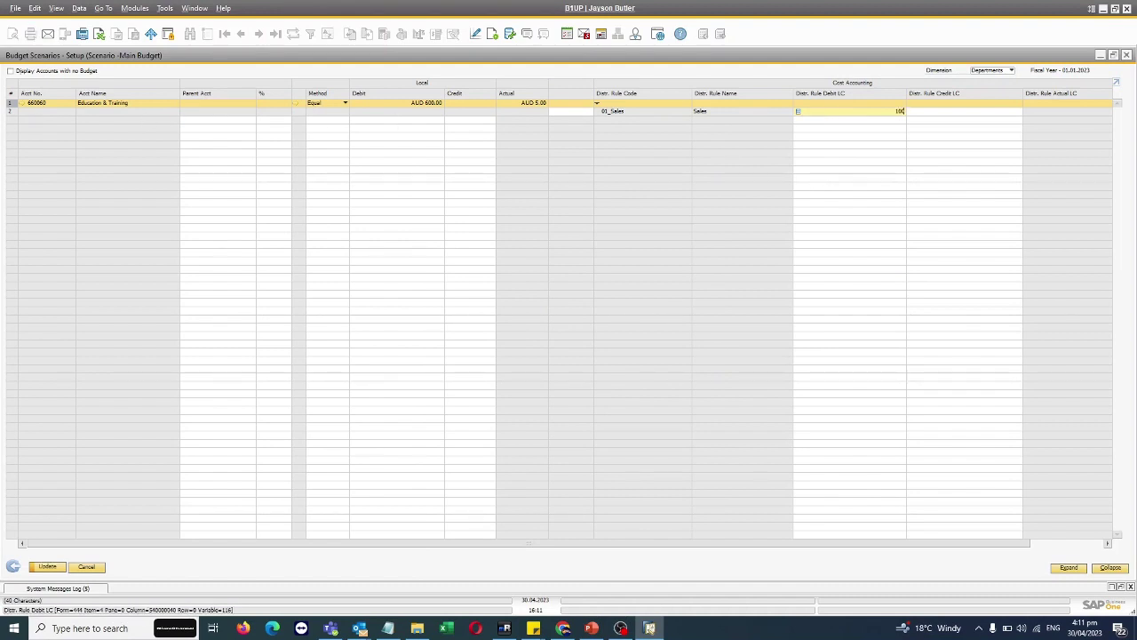
pyautogui.write('100')
# Step: Add the cost center 03_Supp to the Education & Training budget row with a distribution rule debit of 500
pyautogui.rightClick(11, 104)
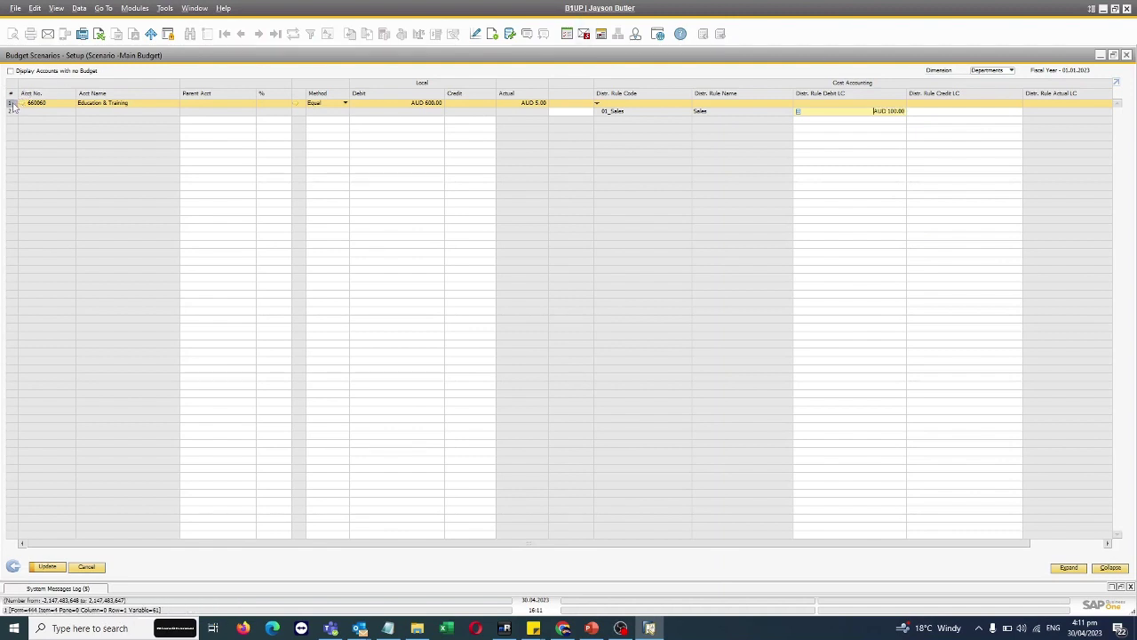
pyautogui.click(62, 199)
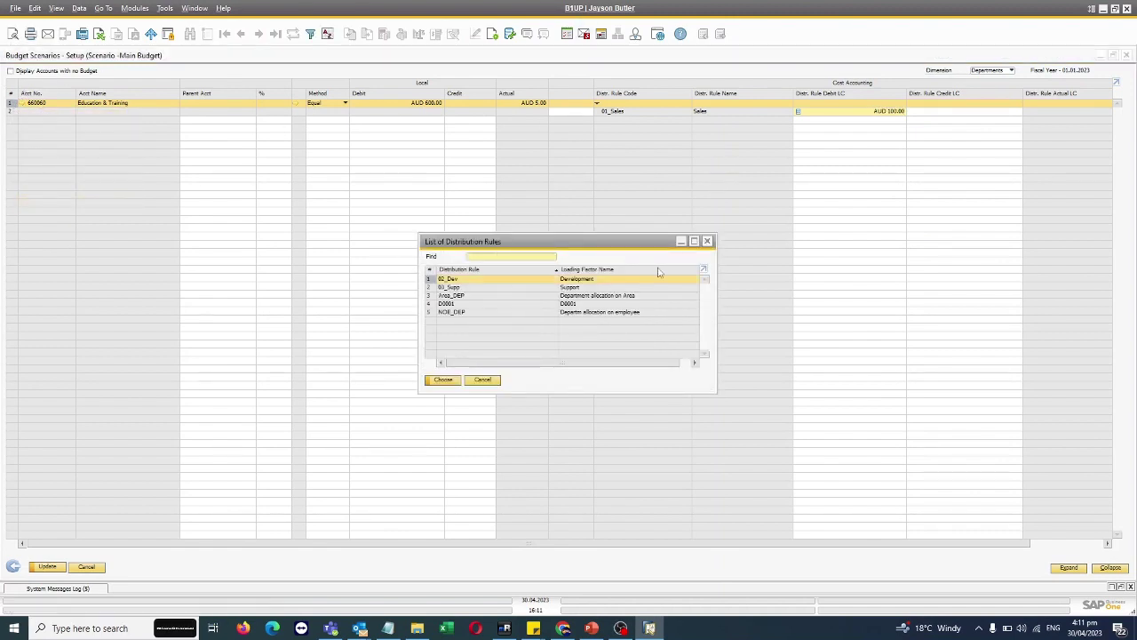
pyautogui.click(460, 288)
pyautogui.doubleClick(462, 293)
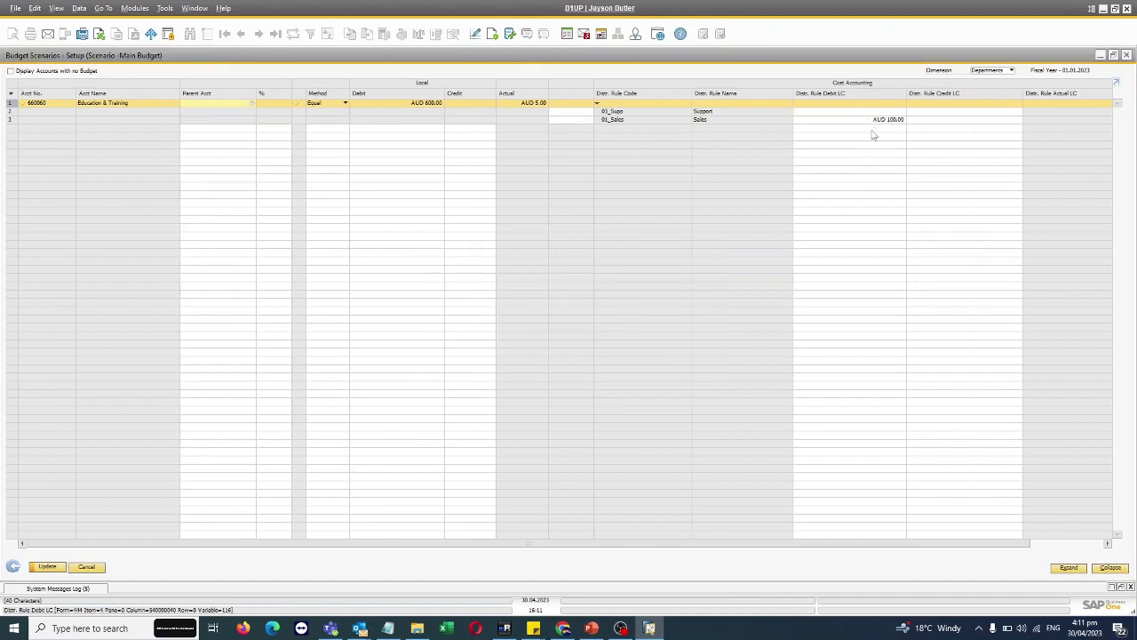
pyautogui.click(888, 120)
pyautogui.click(888, 111)
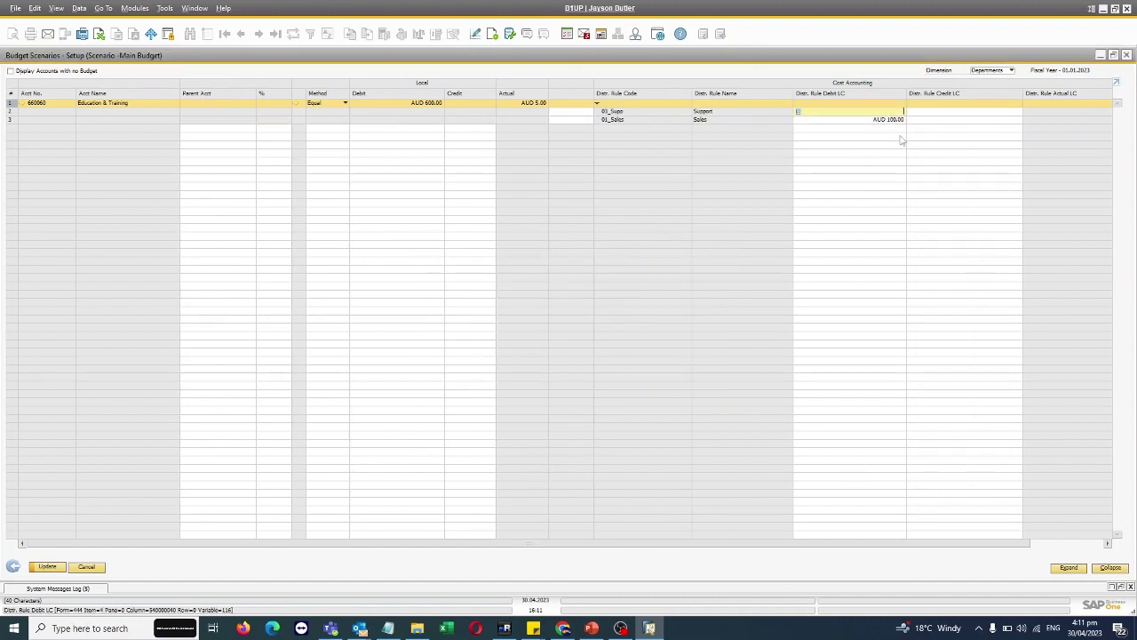
pyautogui.write('500')
pyautogui.press('Down')
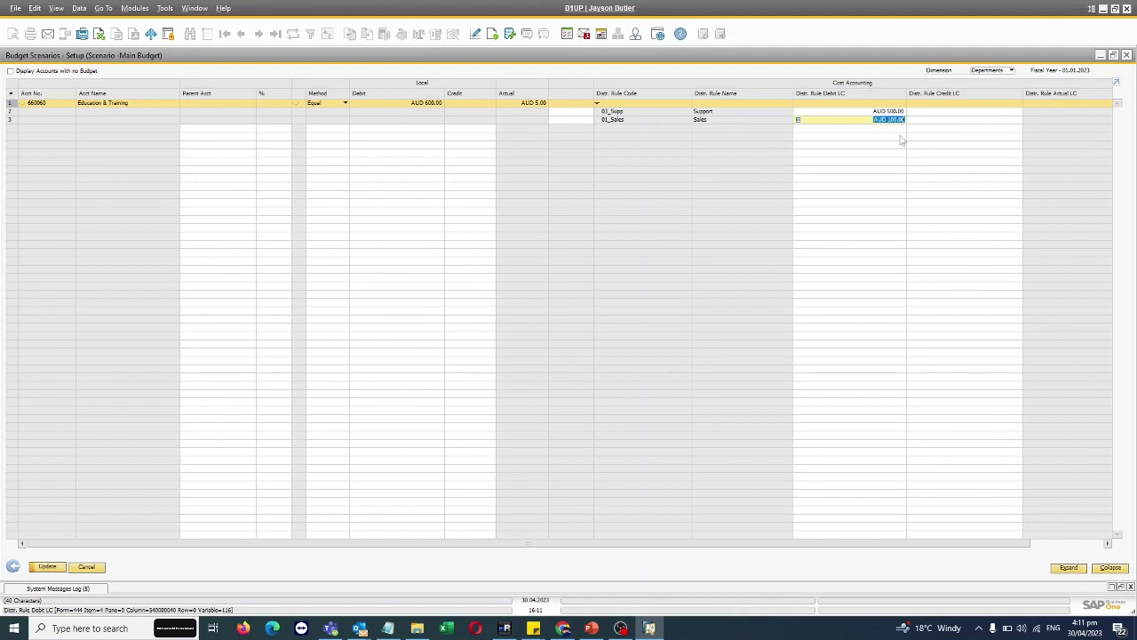
# Step: Compare the Support and Sales distribution rule debits with the total debit budget of Education & Training
pyautogui.click(884, 120)
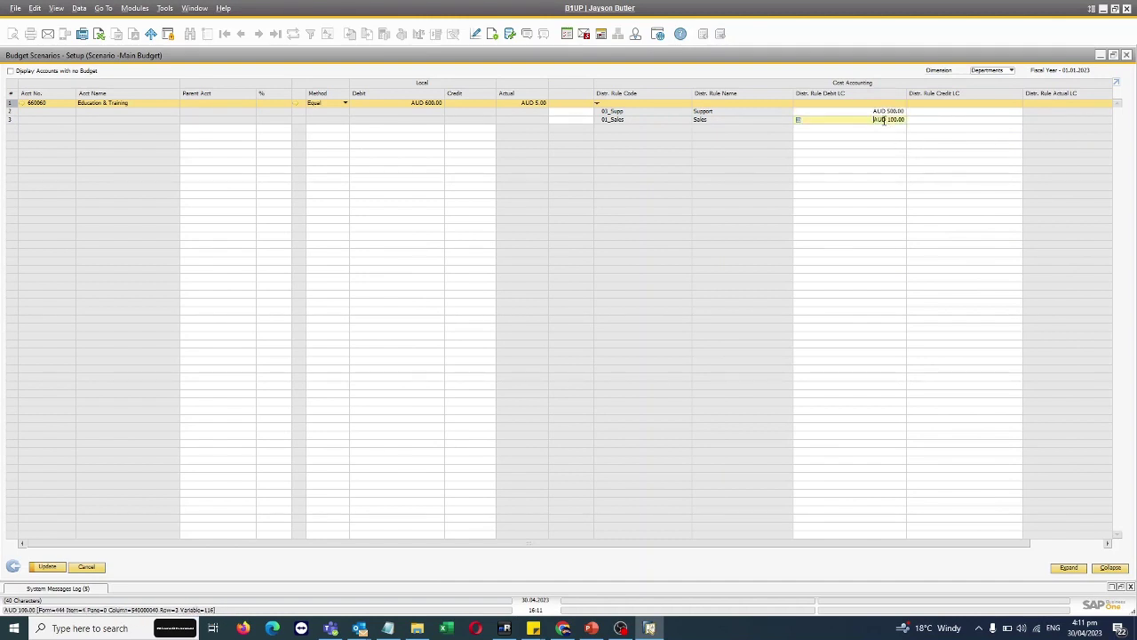
pyautogui.click(885, 120)
pyautogui.click(11, 111)
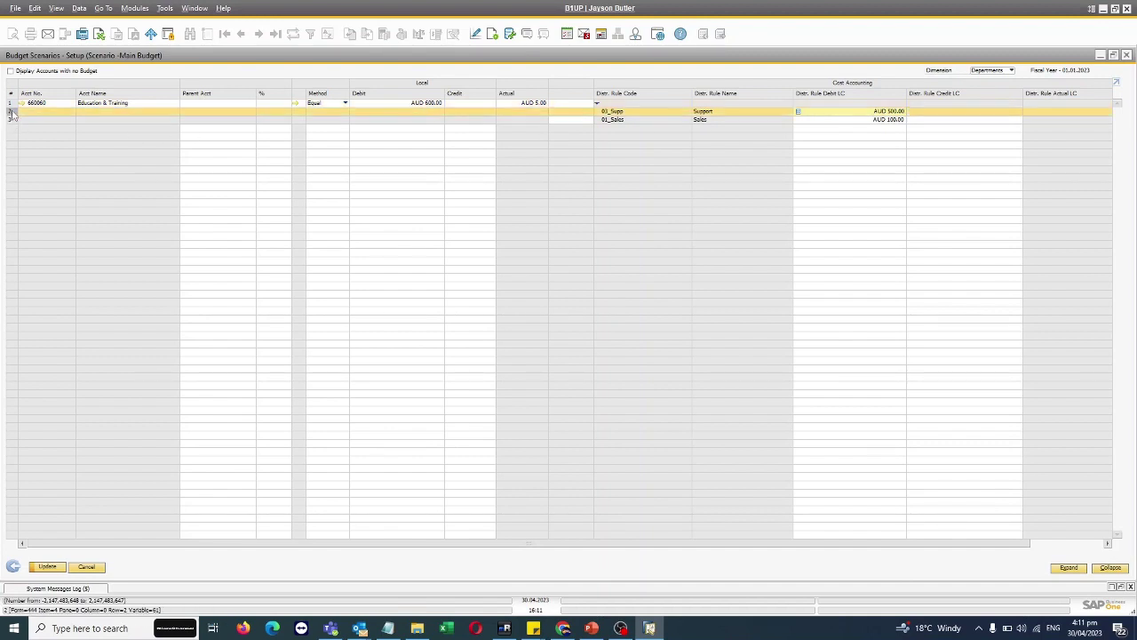
pyautogui.click(11, 119)
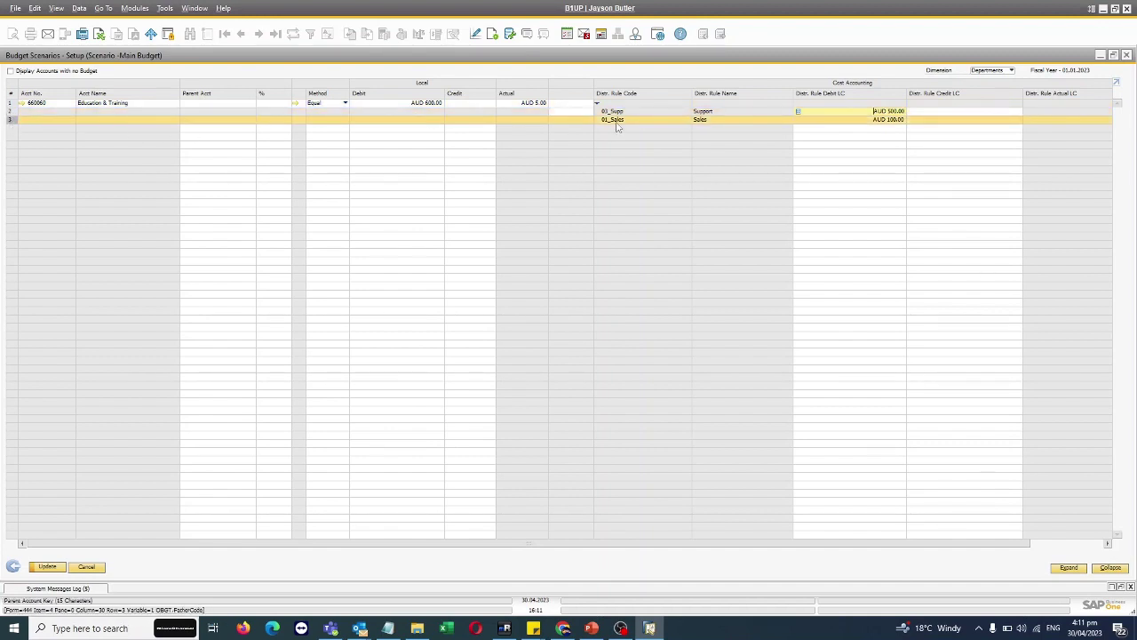
pyautogui.click(429, 103)
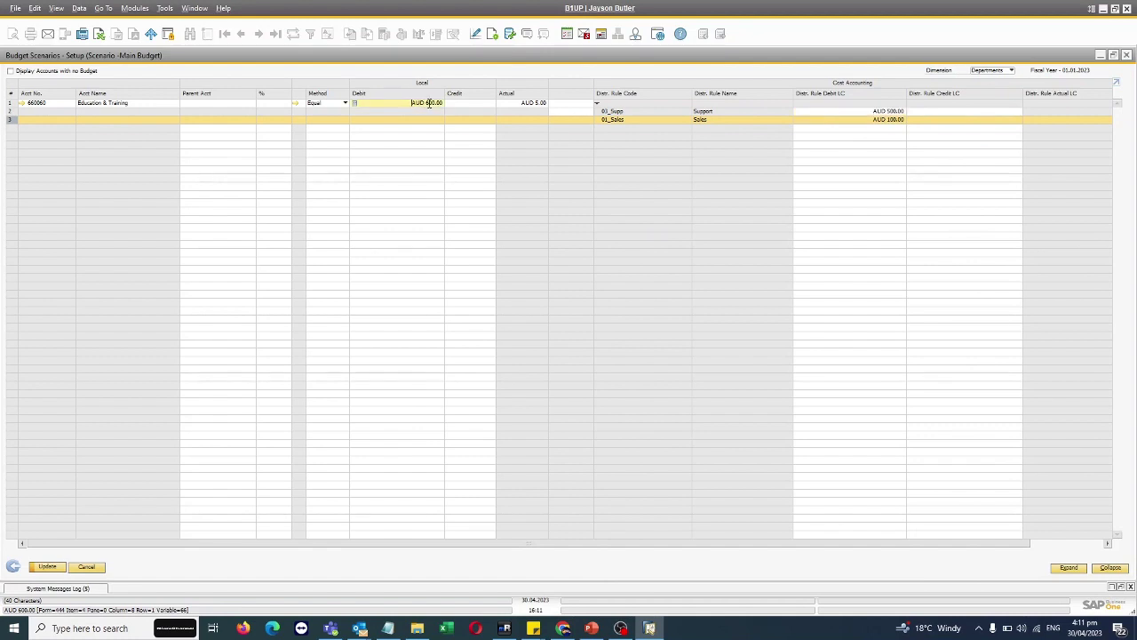
pyautogui.moveTo(401, 103); pyautogui.dragTo(483, 103)
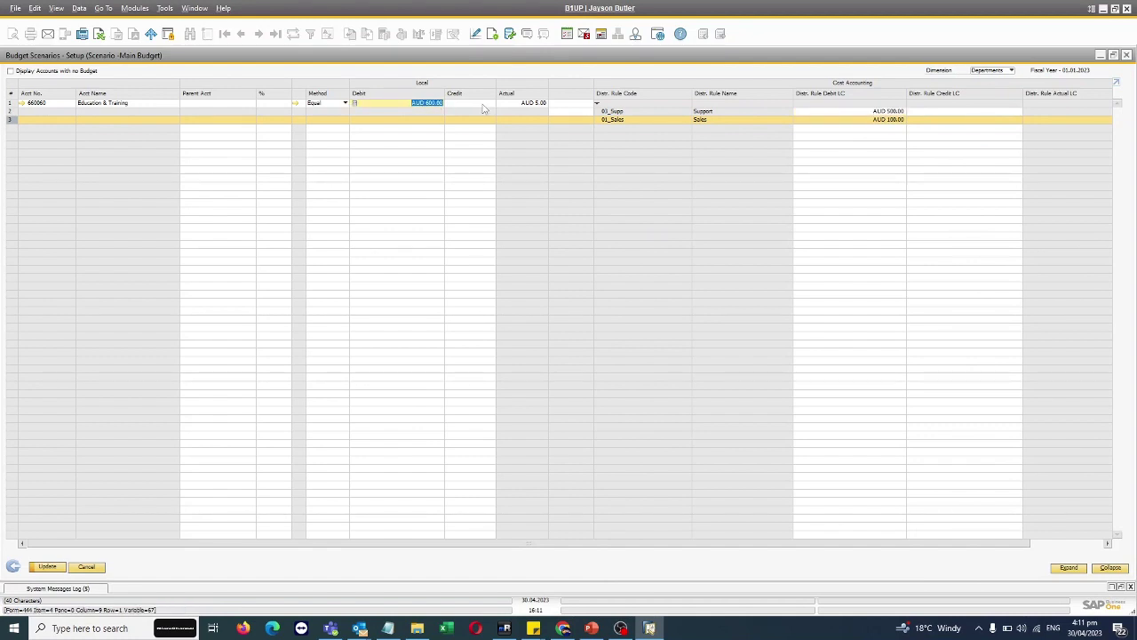
pyautogui.moveTo(410, 104); pyautogui.dragTo(468, 106)
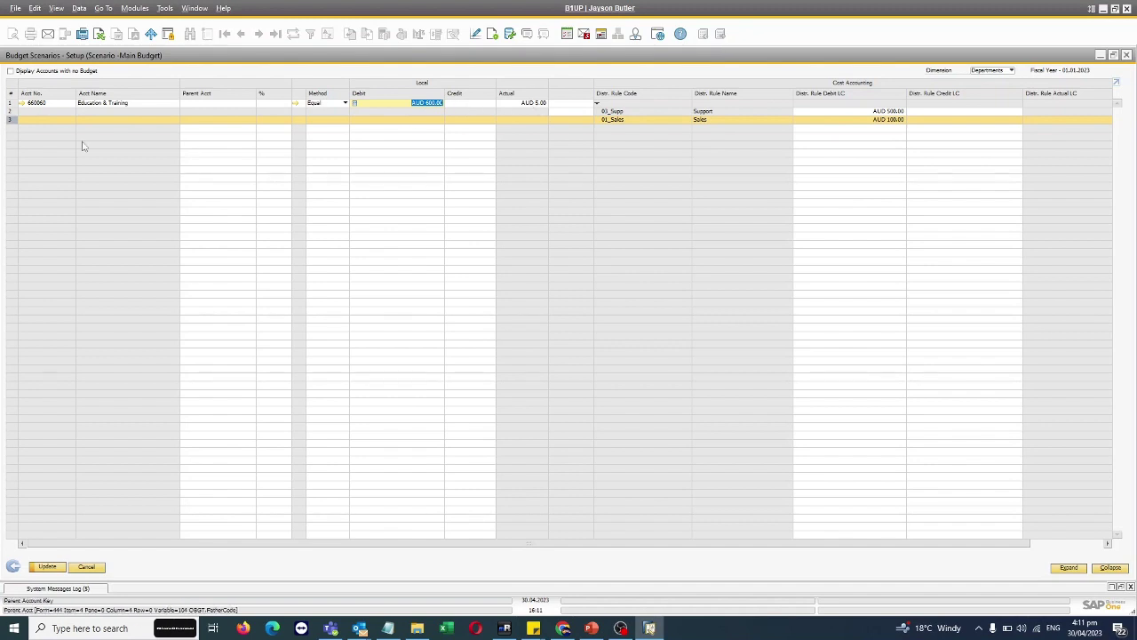
# Step: Review the Support and Sales cost center rows and save the updated Main Budget scenario
pyautogui.rightClick(10, 127)
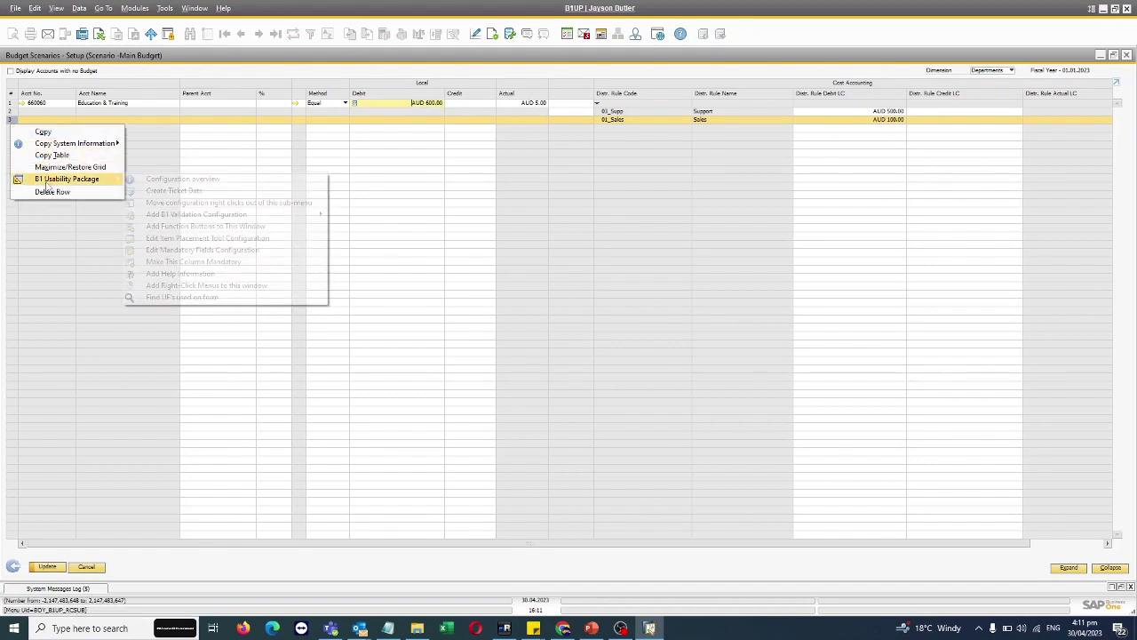
pyautogui.click(884, 120)
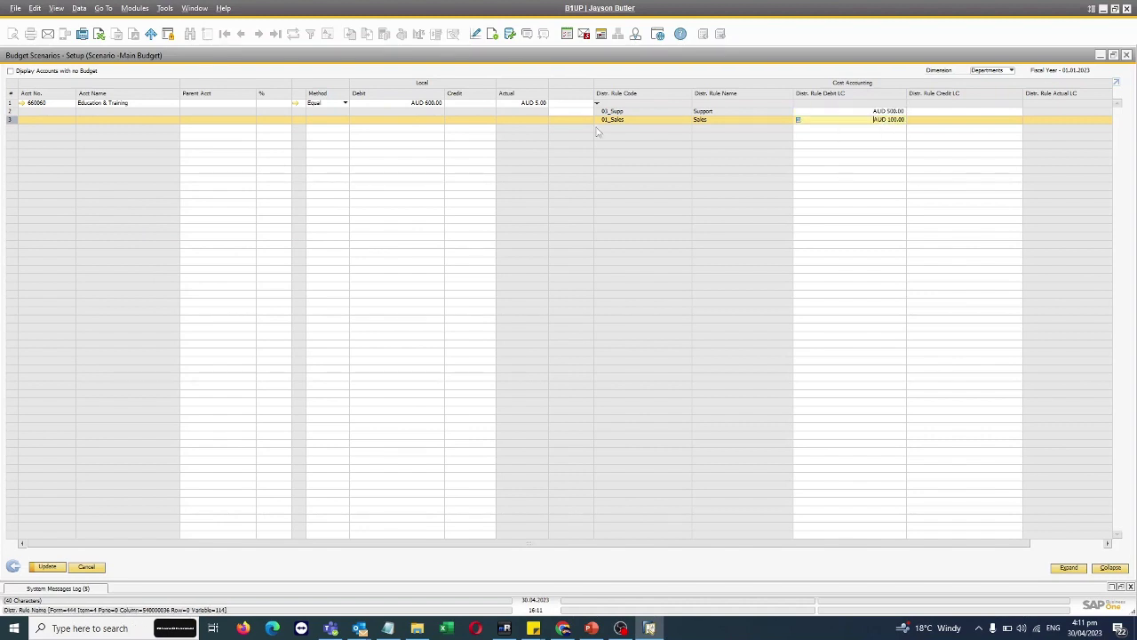
pyautogui.click(12, 111)
pyautogui.click(12, 103)
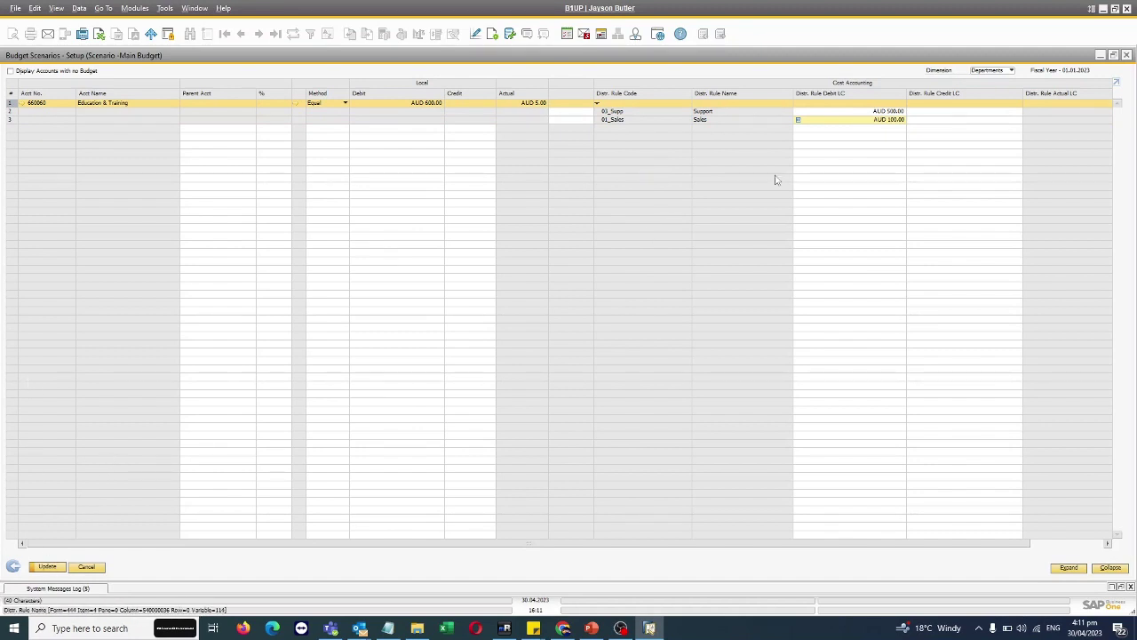
pyautogui.click(887, 113)
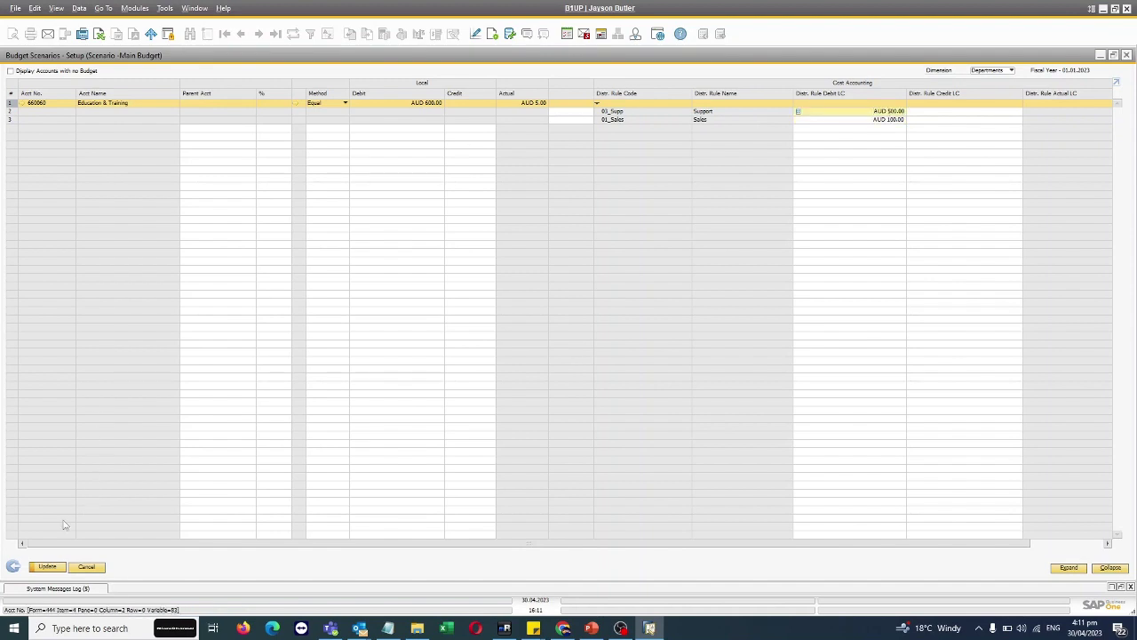
pyautogui.click(48, 567)
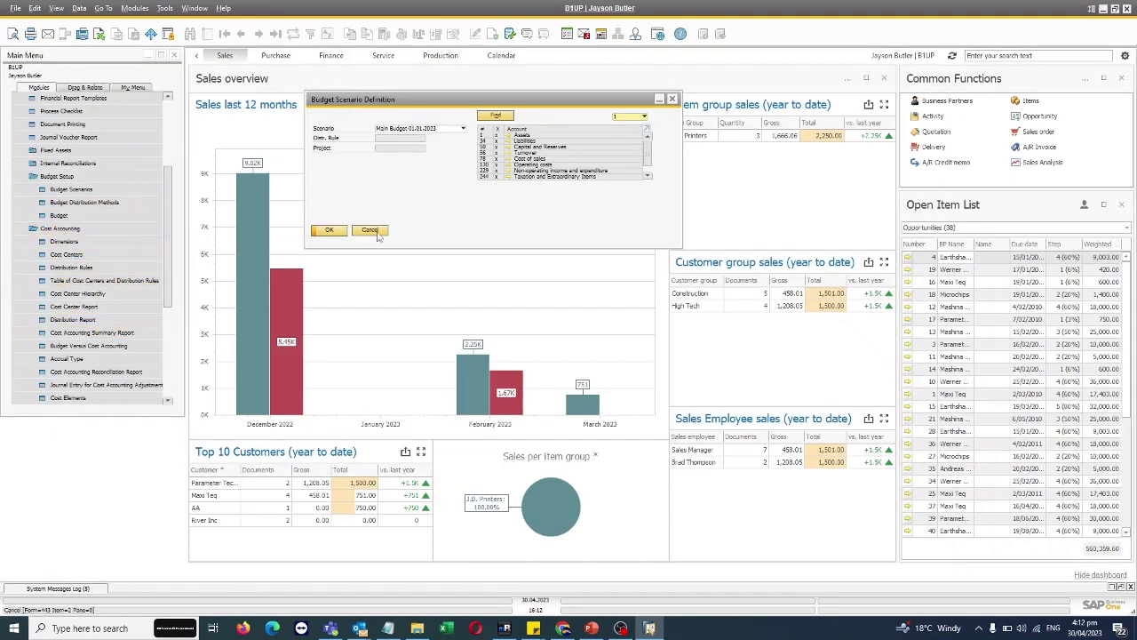
# Step: Close the budget scenario definition and open the selection criteria of the Budget Report under the financial budget reports
pyautogui.click(369, 230)
pyautogui.scroll(-1, 80, 336)
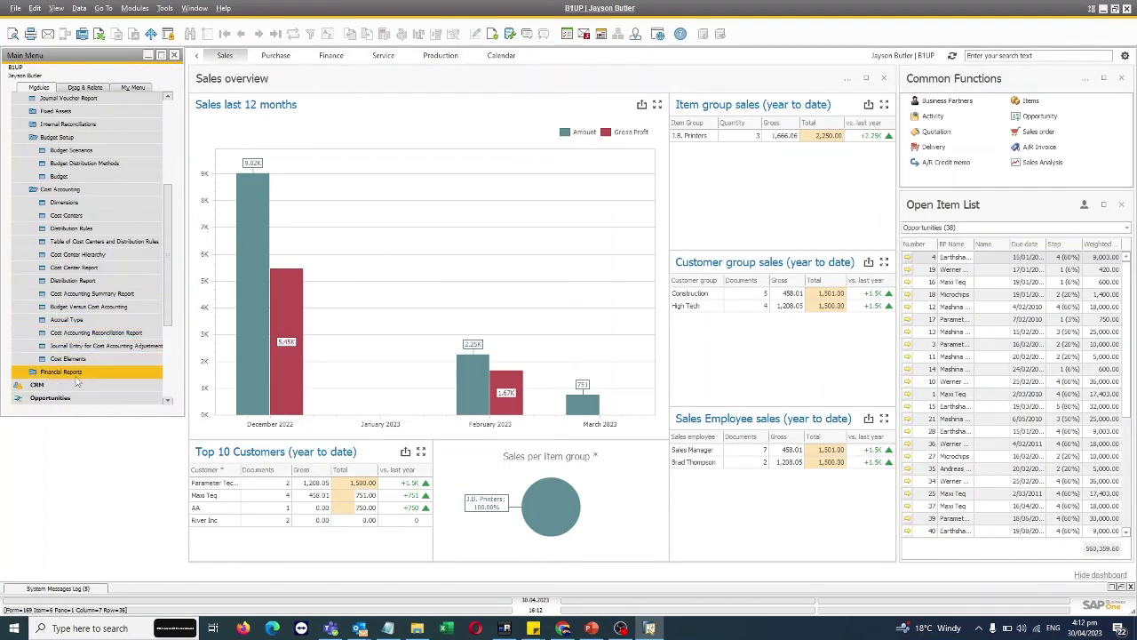
pyautogui.scroll(1, 80, 342)
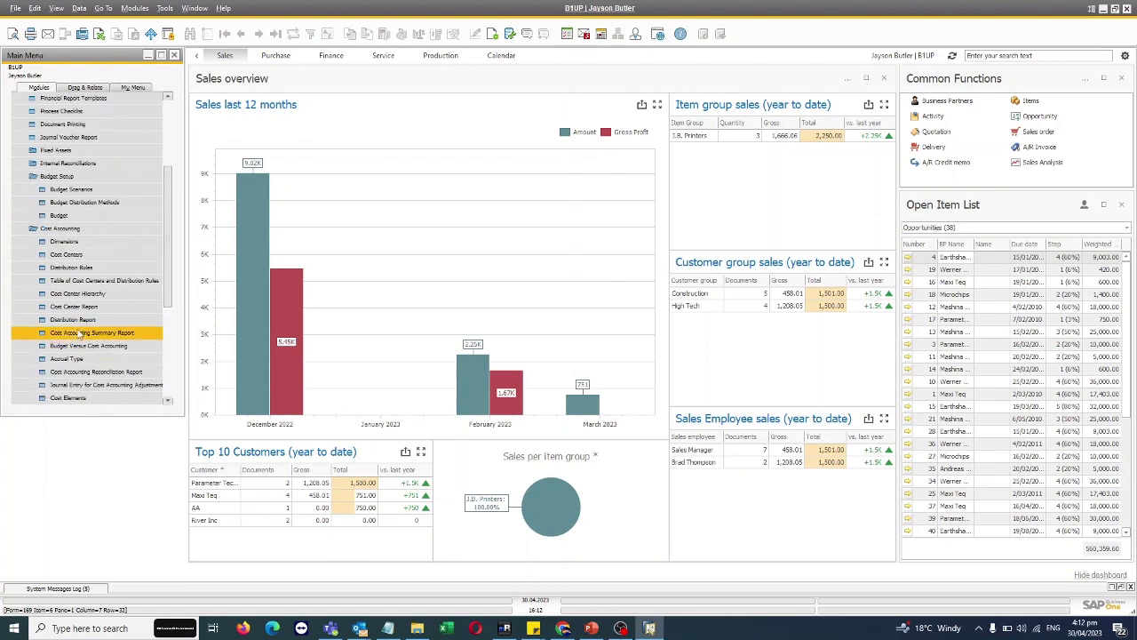
pyautogui.click(76, 233)
pyautogui.click(79, 244)
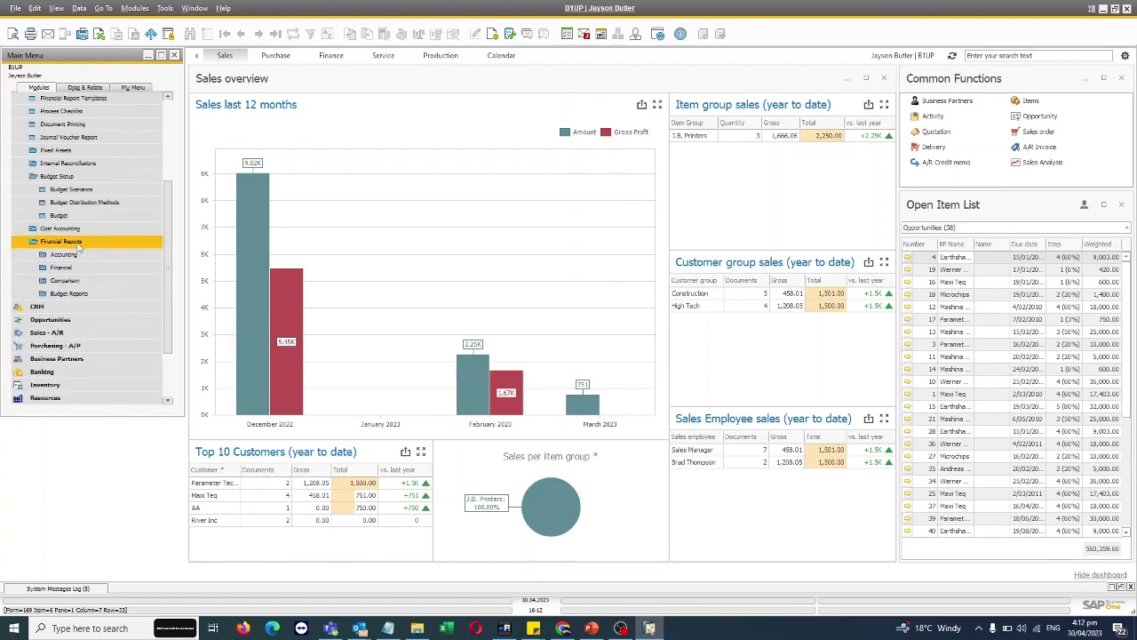
pyautogui.click(73, 295)
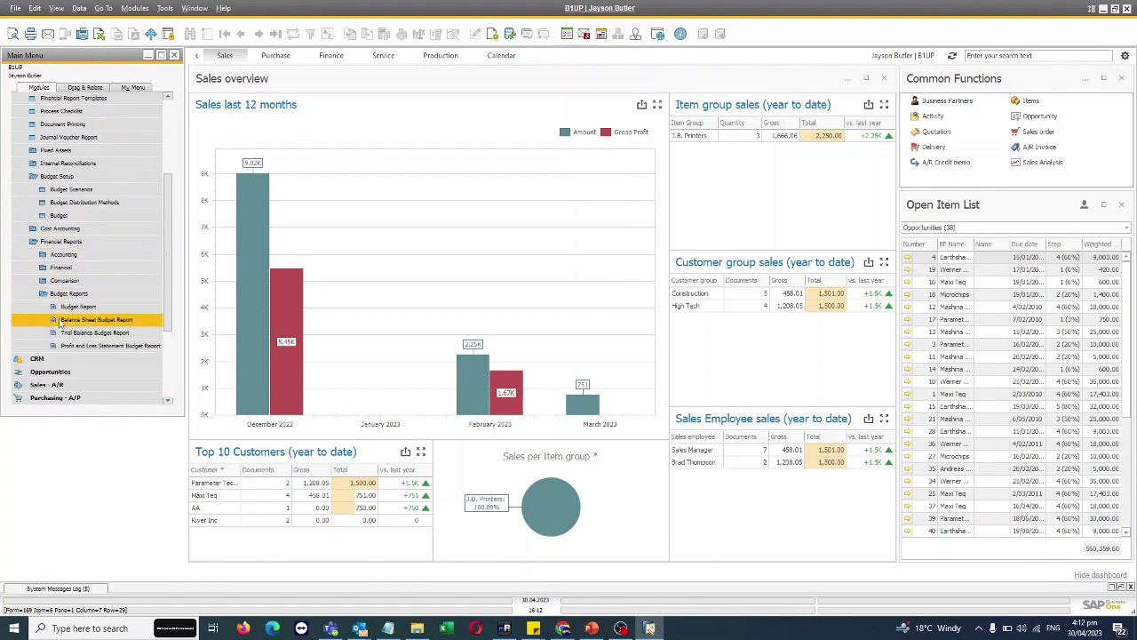
pyautogui.click(89, 307)
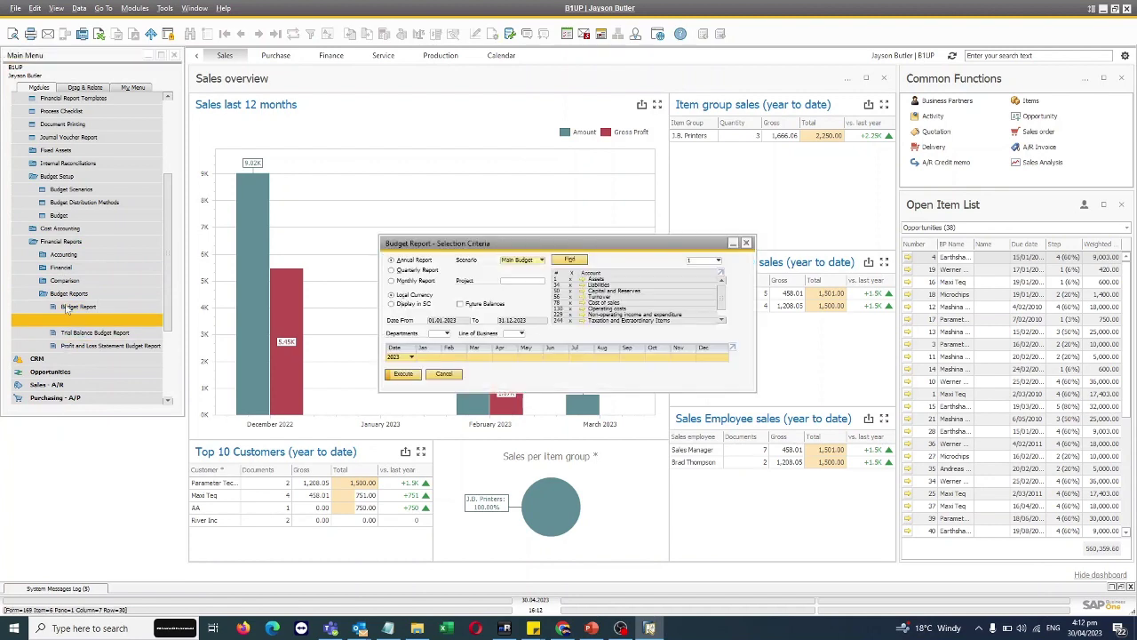
# Step: Check the cost centers offered by the Budget Report's Departments filter, and leave without running the report, collapsing the Financials module
pyautogui.click(442, 333)
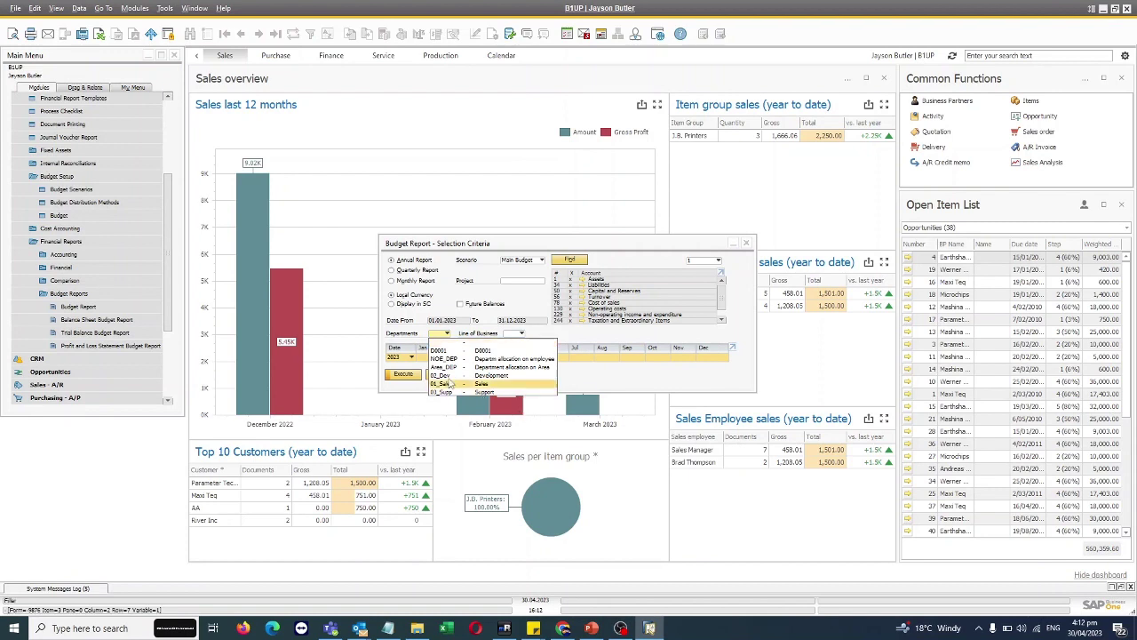
pyautogui.click(508, 306)
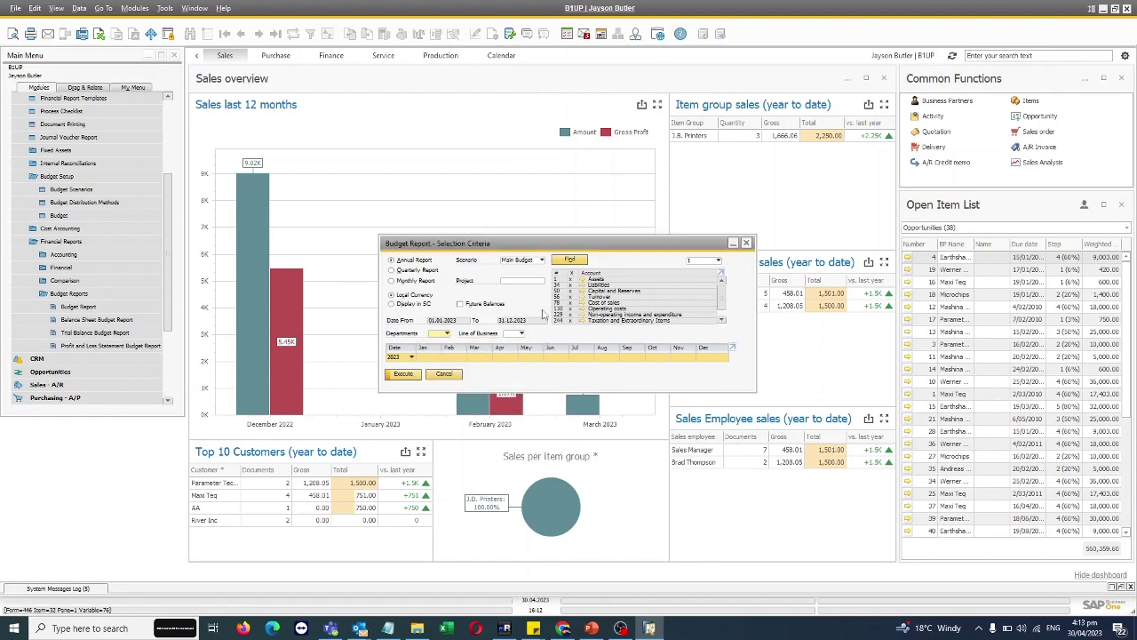
pyautogui.click(446, 374)
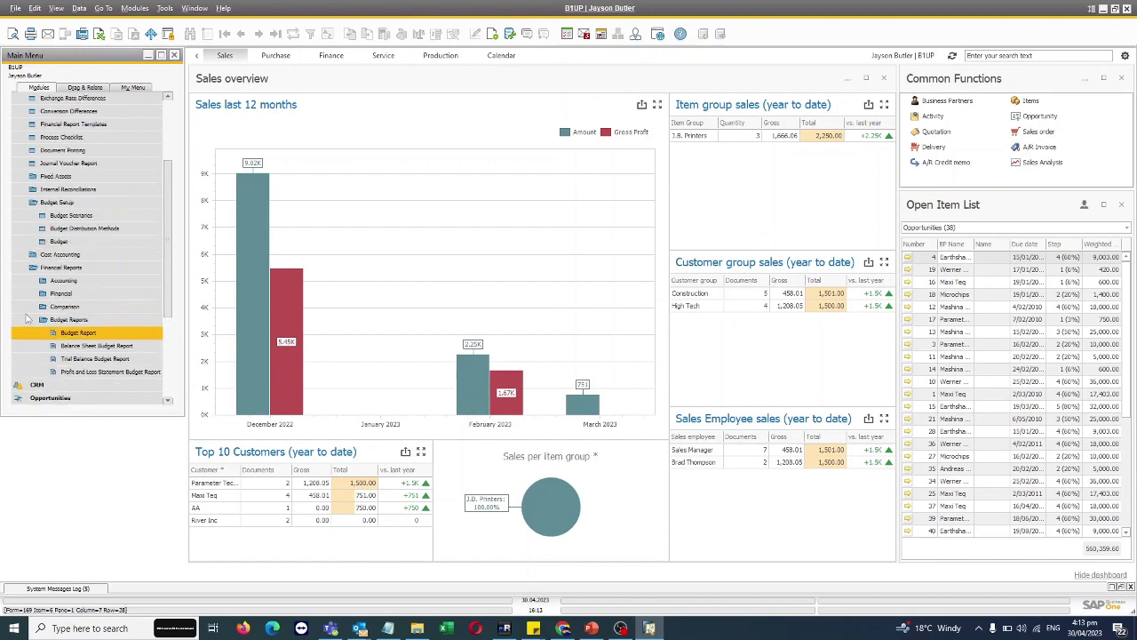
pyautogui.scroll(4, 35, 311)
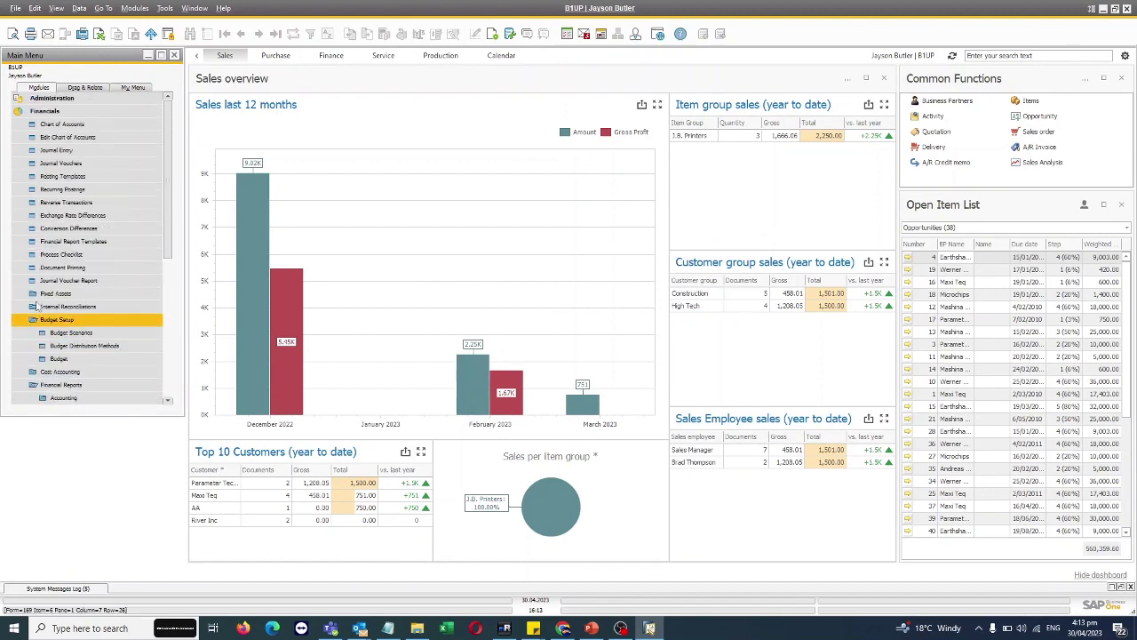
pyautogui.click(96, 115)
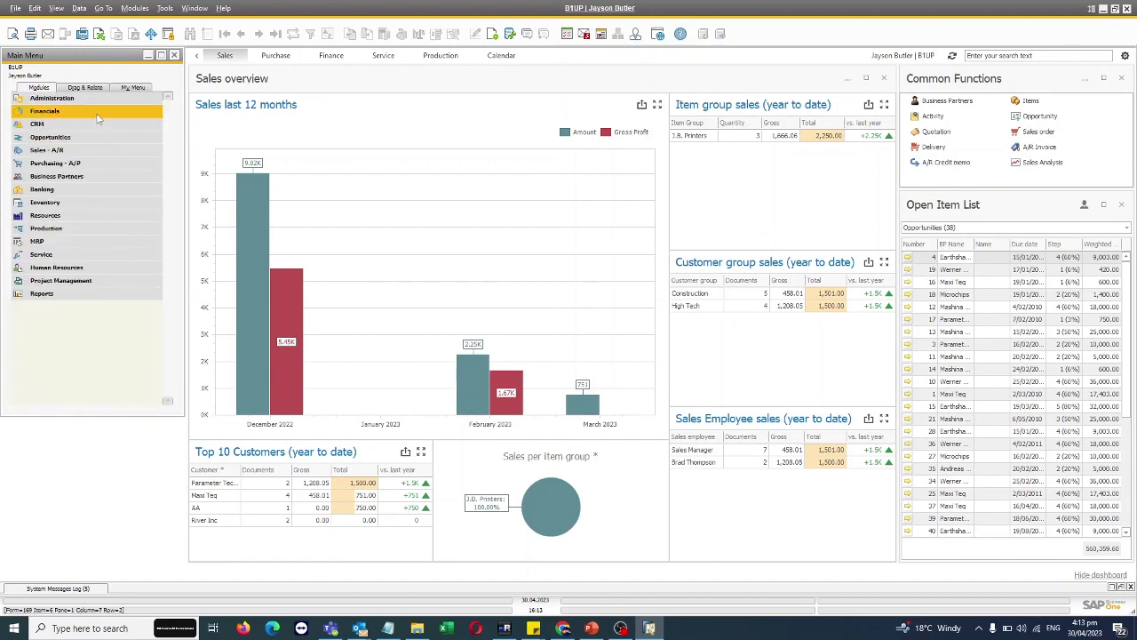